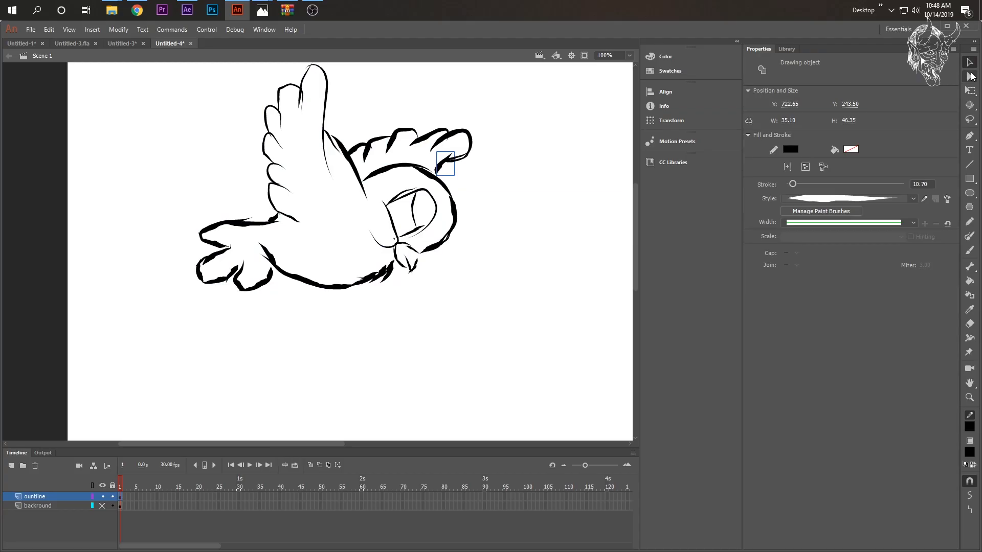
- Adjust the bird outline's points near the tail and beak with the Subselection tool
key(a)
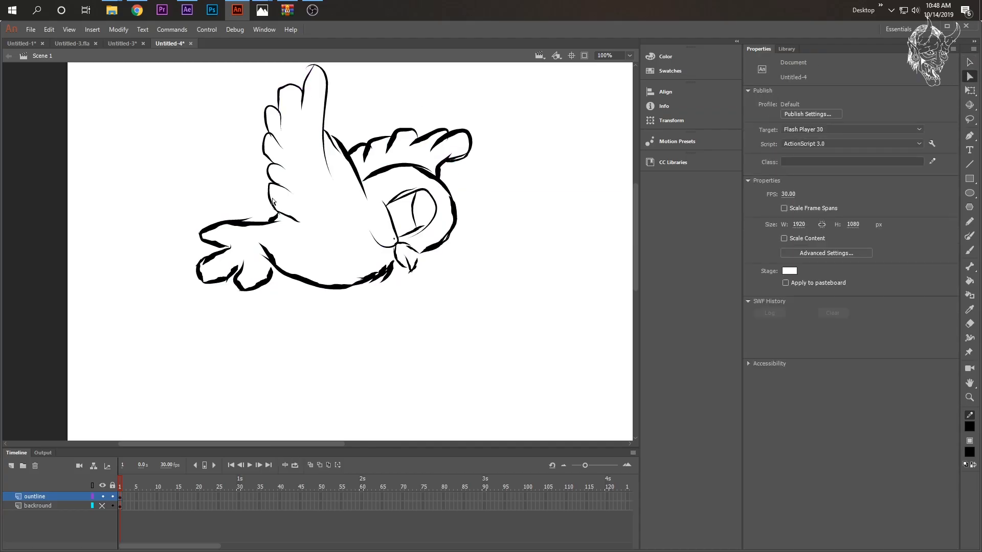
click(225, 300)
click(415, 264)
drag(416, 260, 418, 254)
- Add a layer above the outline and name it blue_color
click(11, 465)
double_click(35, 496)
text(blue_color)
key(Return)
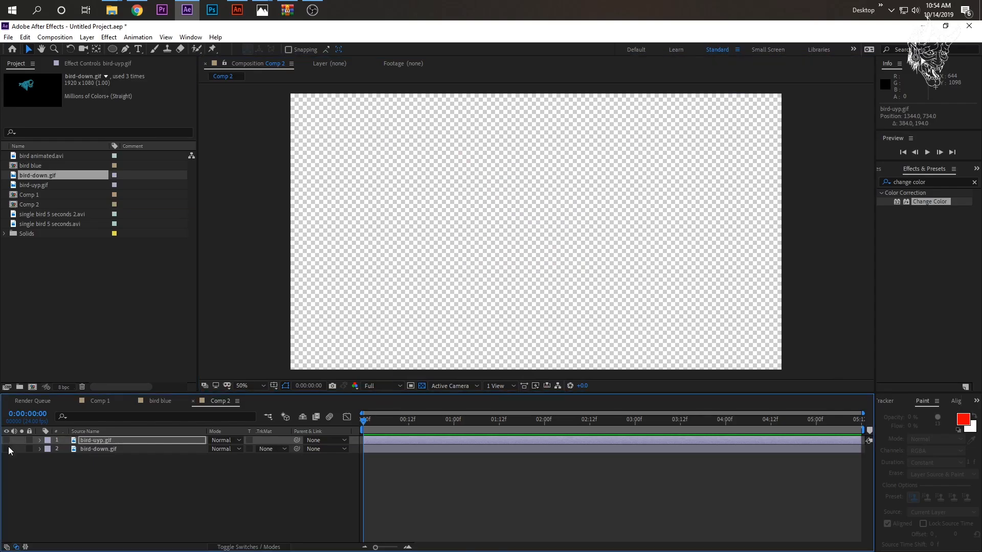
- Switch to After Effects, move the bird-down.gif layer 88 pixels down, and hide both bird layers
drag(7, 450, 6, 440)
drag(517, 255, 517, 278)
drag(6, 441, 6, 449)
mouse_move(7, 440)
mouse_down()
mouse_move(6, 449)
mouse_move(6, 441)
mouse_up()
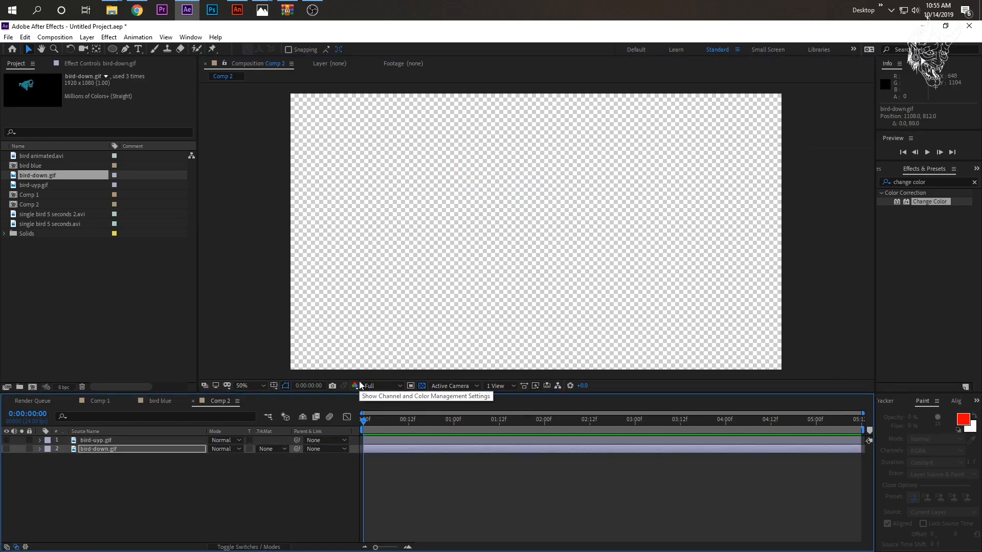
- Show the bird-down.gif layer and trim it to its first two frames
click(7, 449)
key(equal)
key(equal)
key(Page_Down)
key(Page_Down)
key(ctrl+shift+d)
key(Delete)
- Show the bird-uyp.gif layer and make it a two-frame clip starting right after bird-down.gif
click(7, 440)
drag(364, 441, 393, 440)
key(Page_Down)
key(Page_Down)
key(ctrl+shift+d)
key(Delete)
key(Home)
- Duplicate the trimmed bird-down.gif and bird-uyp.gif clips
click(109, 450)
shift+click(108, 442)
key(ctrl+d)
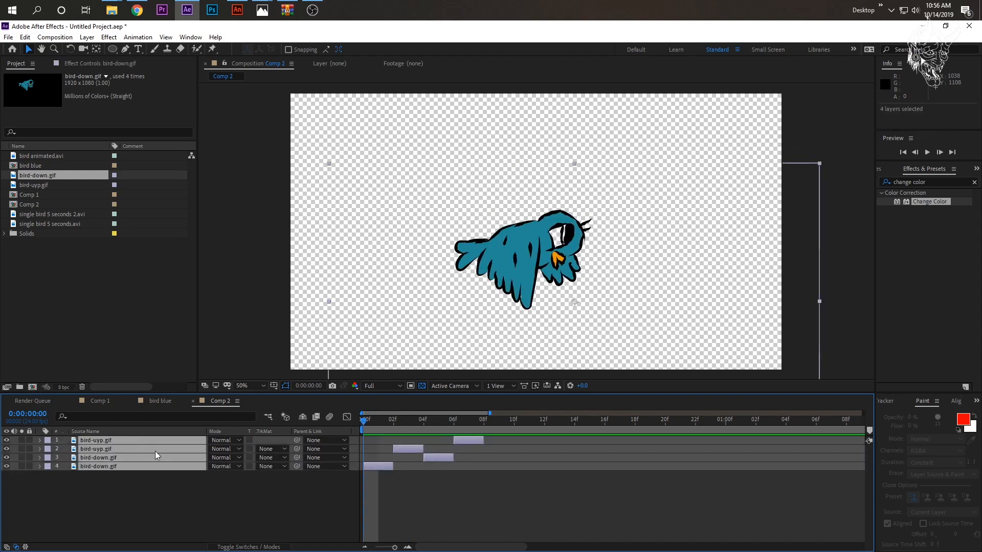
- Duplicate the four alternating bird clips and preview the wing-flapping animation
key(ctrl+d)
key(space)
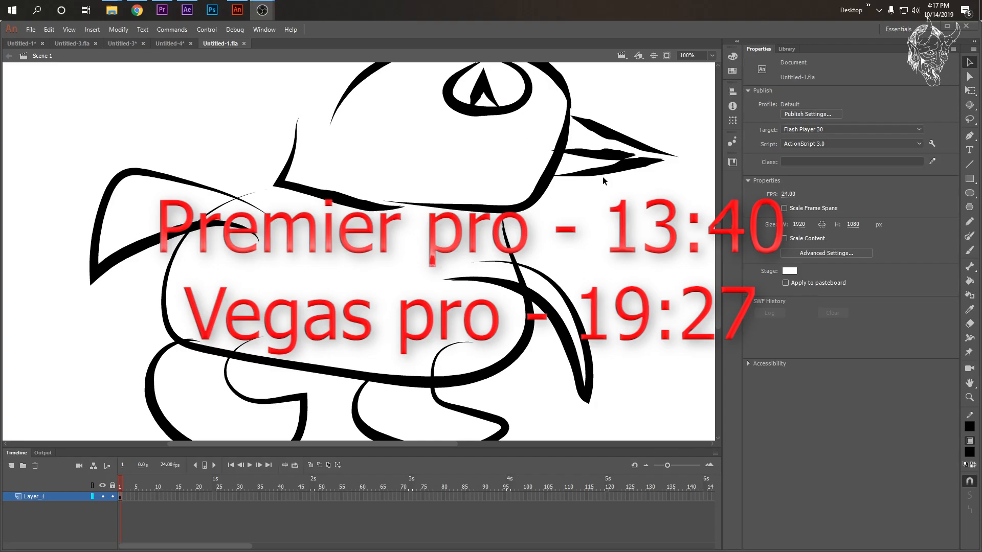
scroll(651, 224, up, 4)
scroll(652, 226, down, 3)
scroll(650, 225, up, 1)
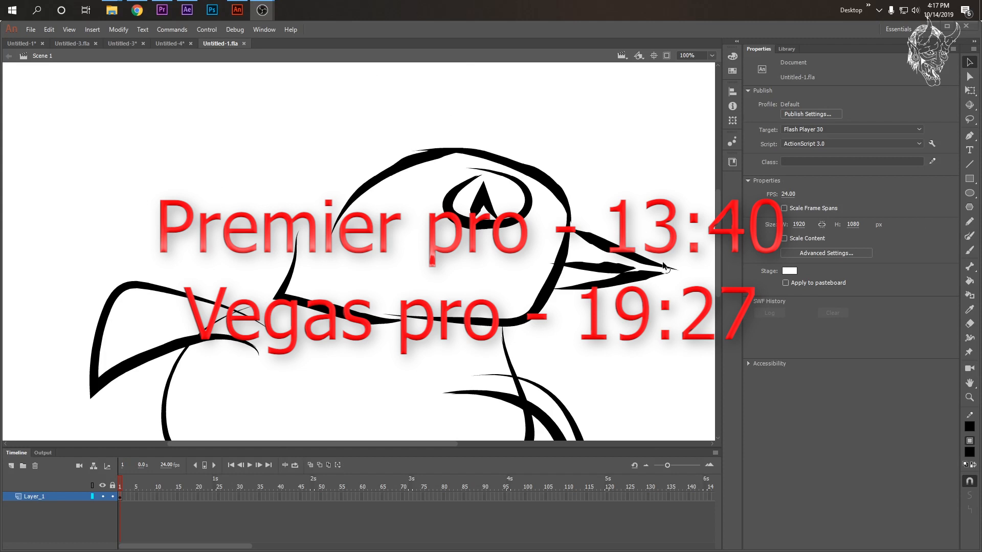
- Switch to Animate and paint strokes along the bird's head outline with the Paint Brush tool
click(969, 235)
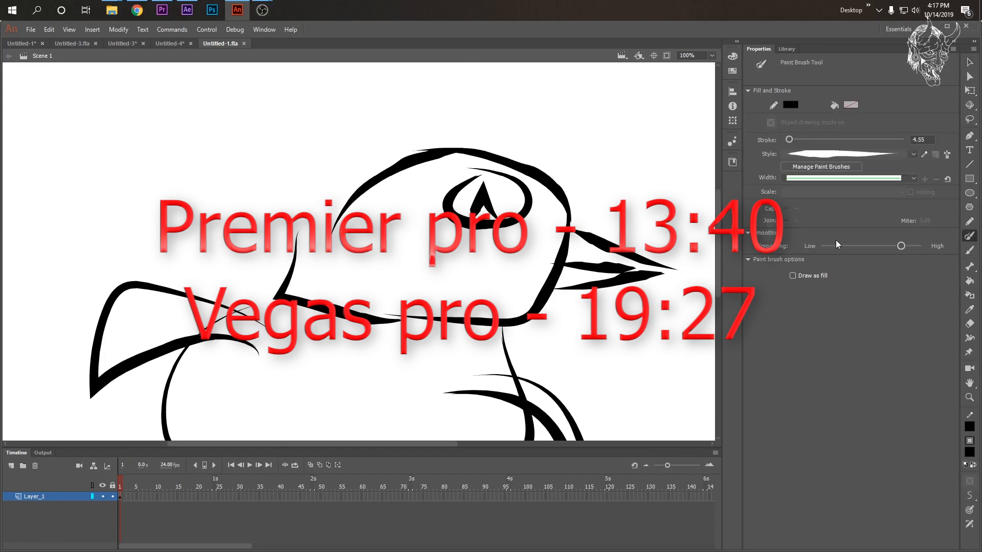
mouse_move(297, 262)
mouse_down()
mouse_move(300, 237)
mouse_move(318, 218)
mouse_move(358, 226)
mouse_move(394, 183)
mouse_move(380, 178)
mouse_move(485, 153)
mouse_up()
drag(536, 172, 591, 201)
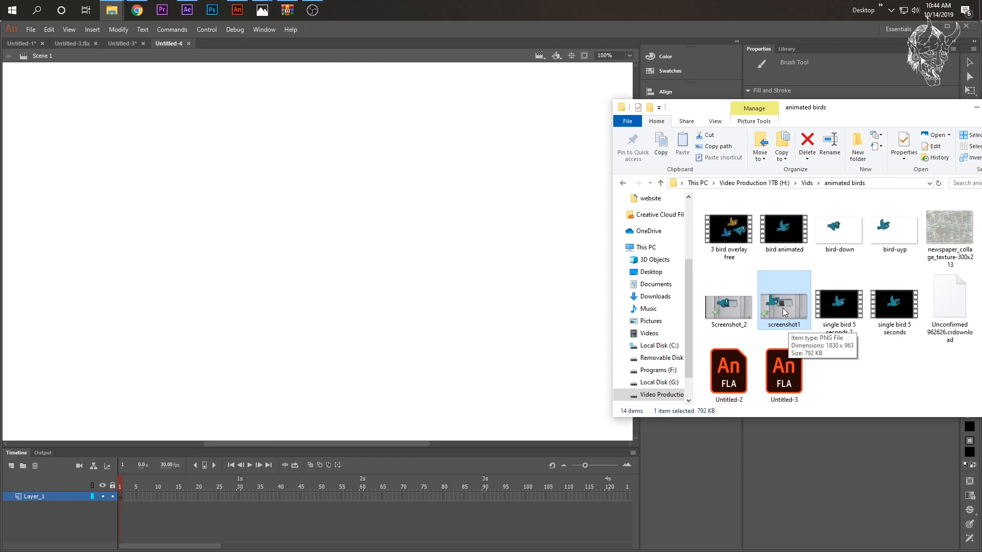
- Place the screenshot1 image from the animated birds folder on the stage and put the file window away
drag(783, 308, 279, 279)
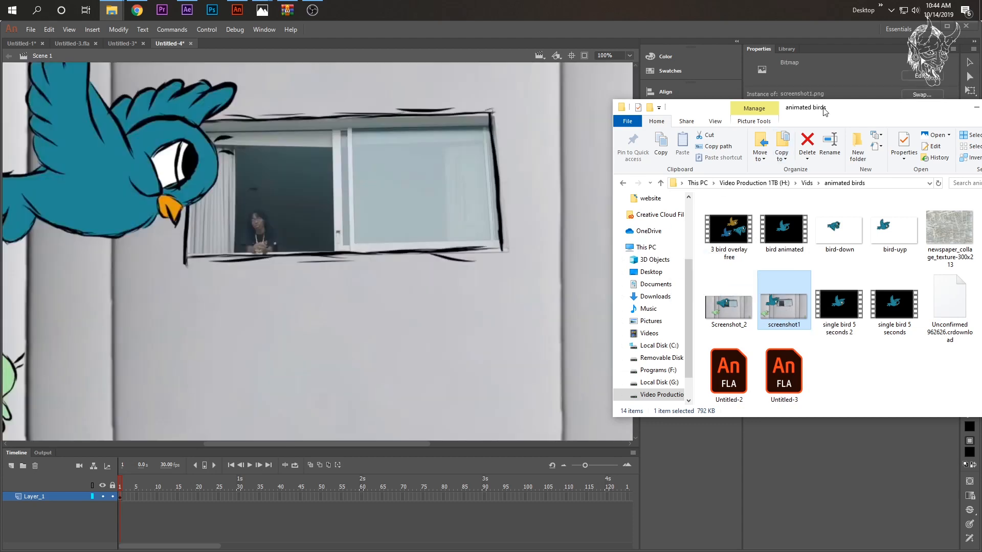
drag(824, 112, 580, 104)
click(735, 102)
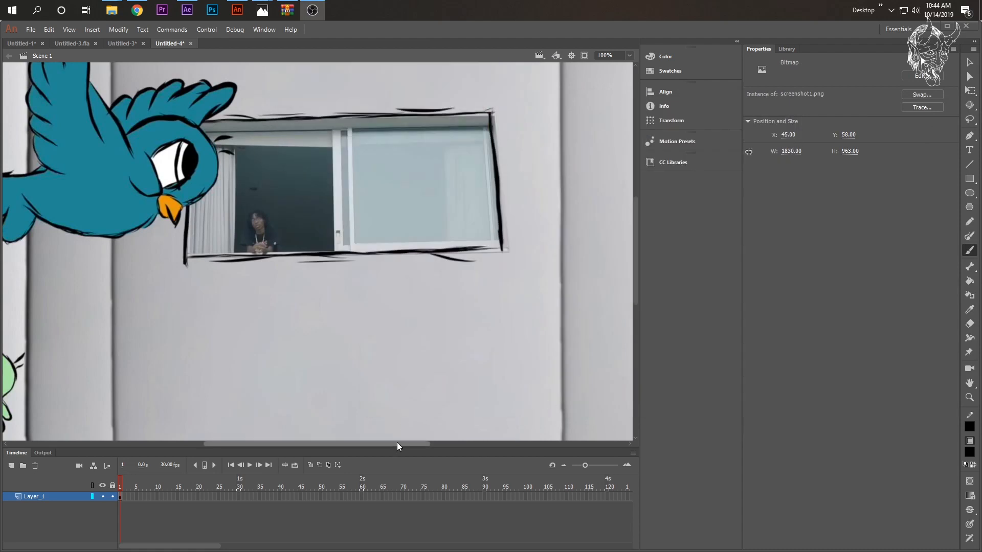
drag(397, 444, 291, 443)
mouse_move(636, 271)
mouse_down()
mouse_move(633, 219)
mouse_move(632, 231)
mouse_up()
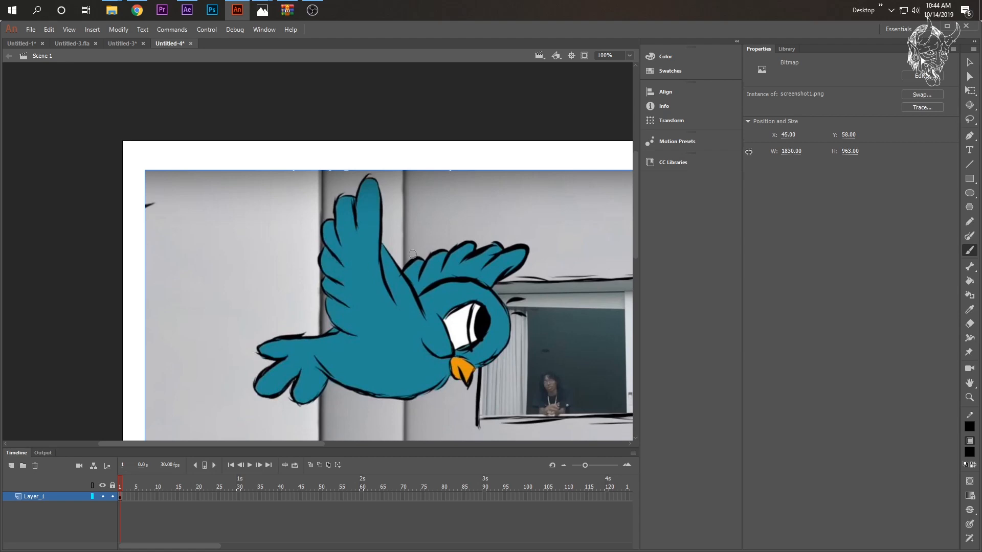
scroll(489, 340, down, 6)
scroll(419, 372, up, 4)
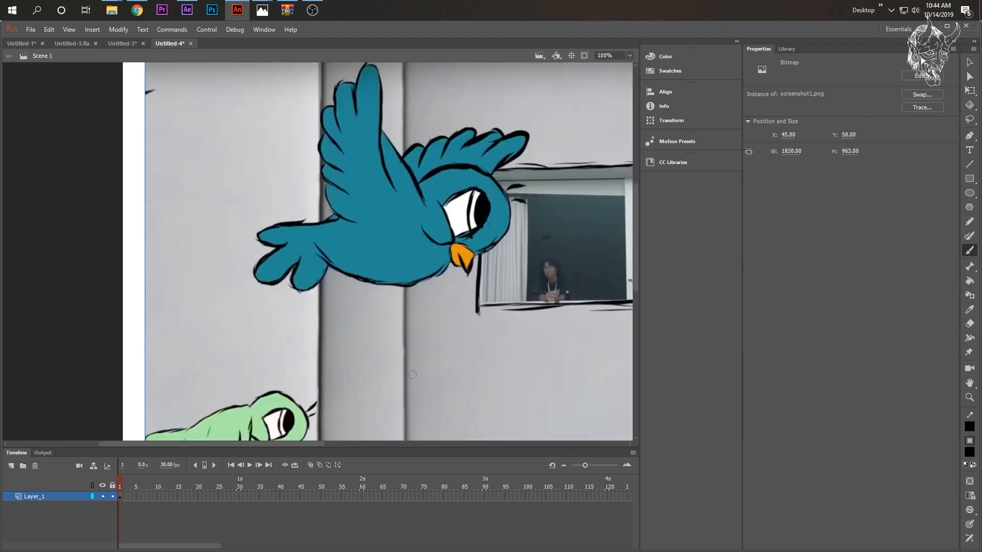
scroll(413, 375, up, 3)
drag(268, 444, 287, 443)
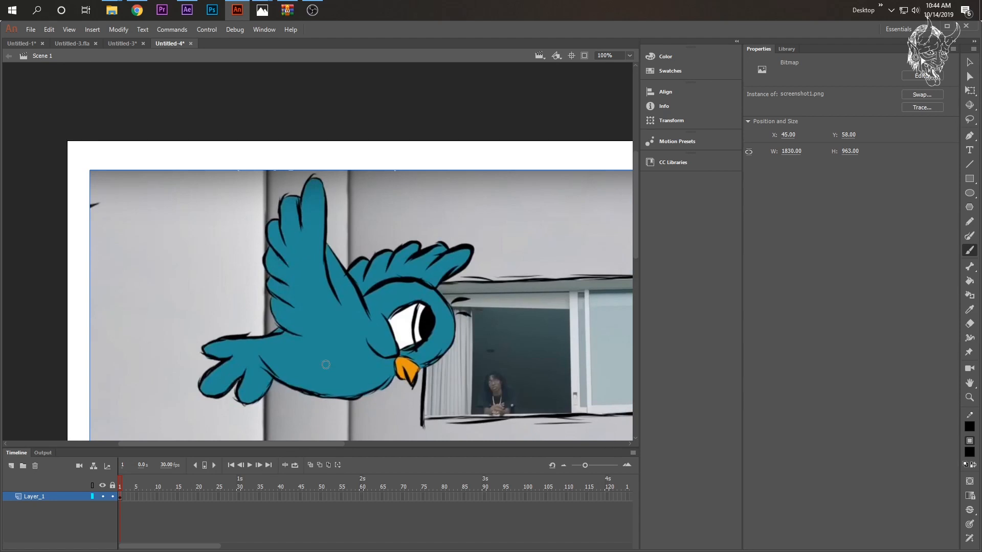
scroll(399, 271, down, 3)
scroll(383, 286, up, 3)
- Rename the reference image's layer as backround
double_click(35, 496)
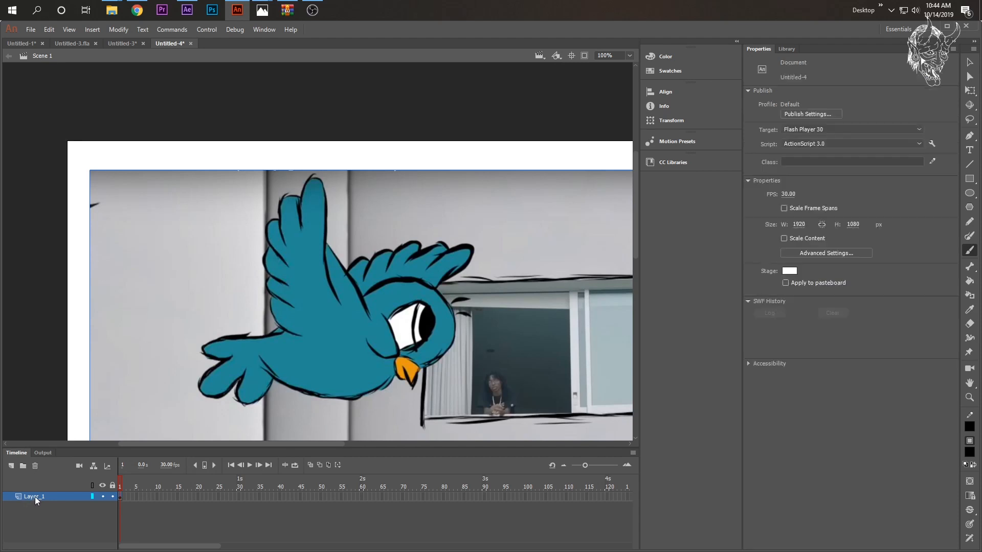
text(backround)
key(Return)
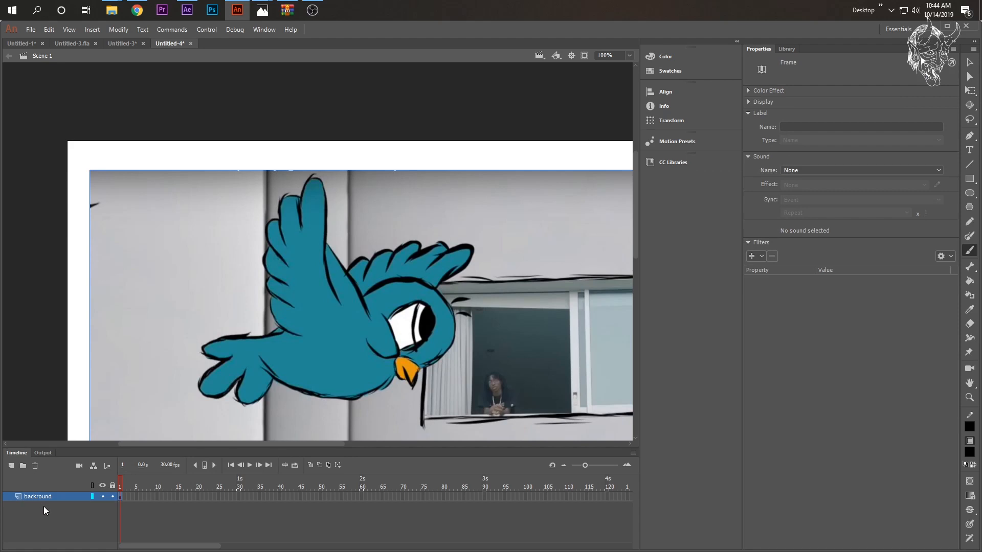
- Add a layer above backround and name it ountline
click(11, 466)
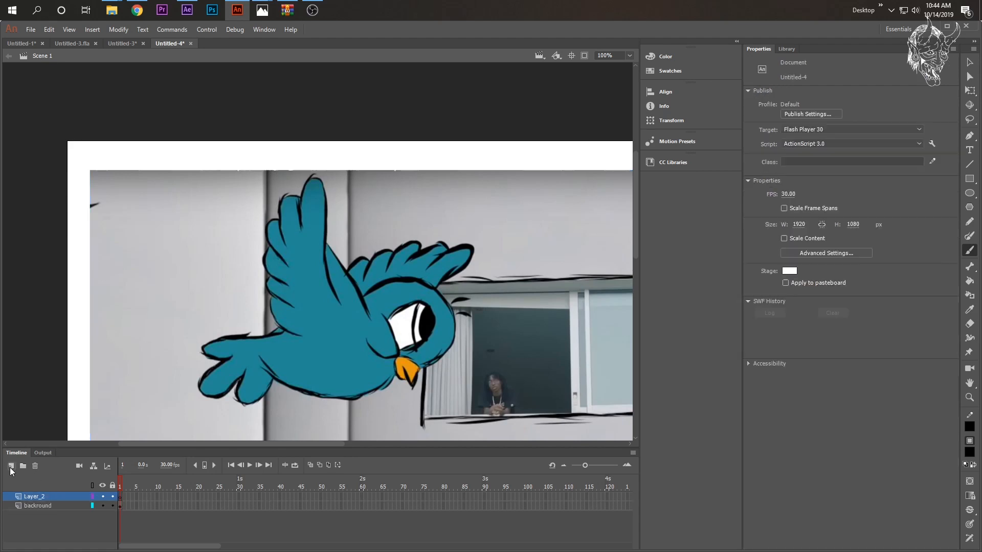
double_click(32, 496)
text(ountline)
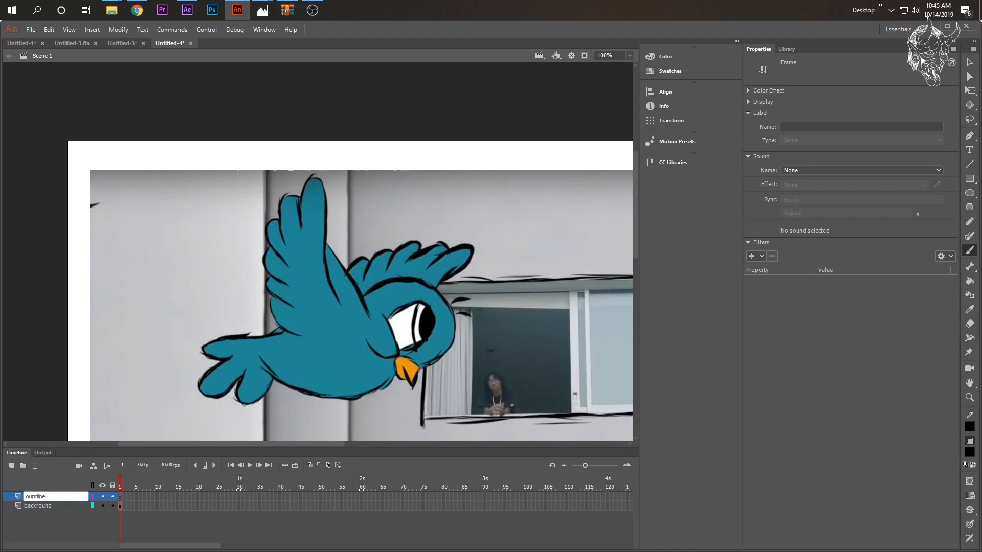
key(Return)
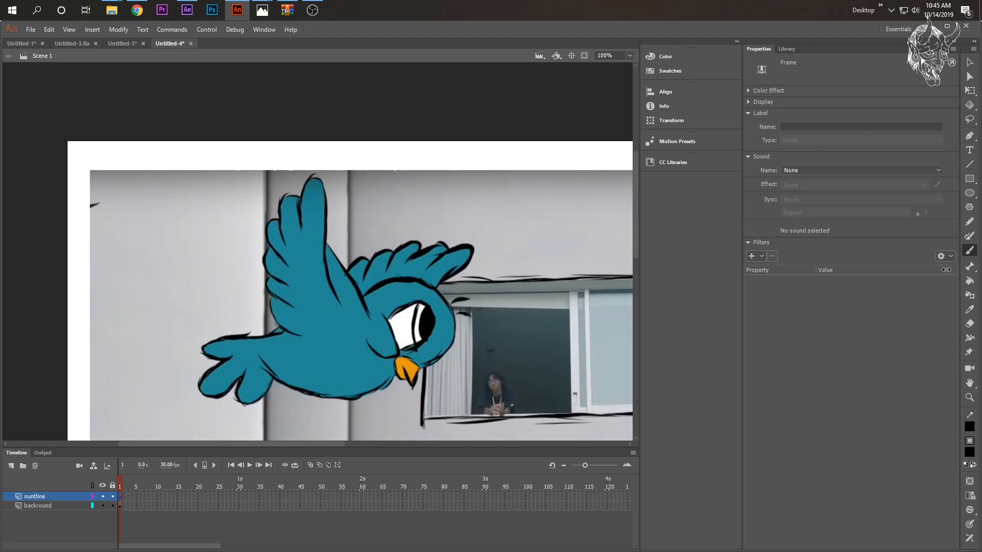
- Set the Paint Brush tool to the Calligraphy 2 brush from the Artistic Ink set
click(970, 238)
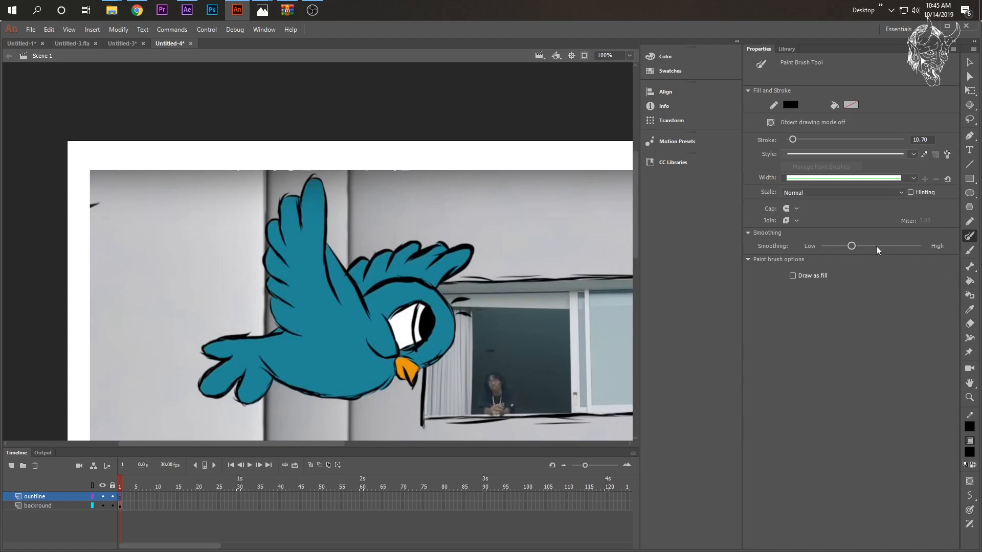
click(970, 250)
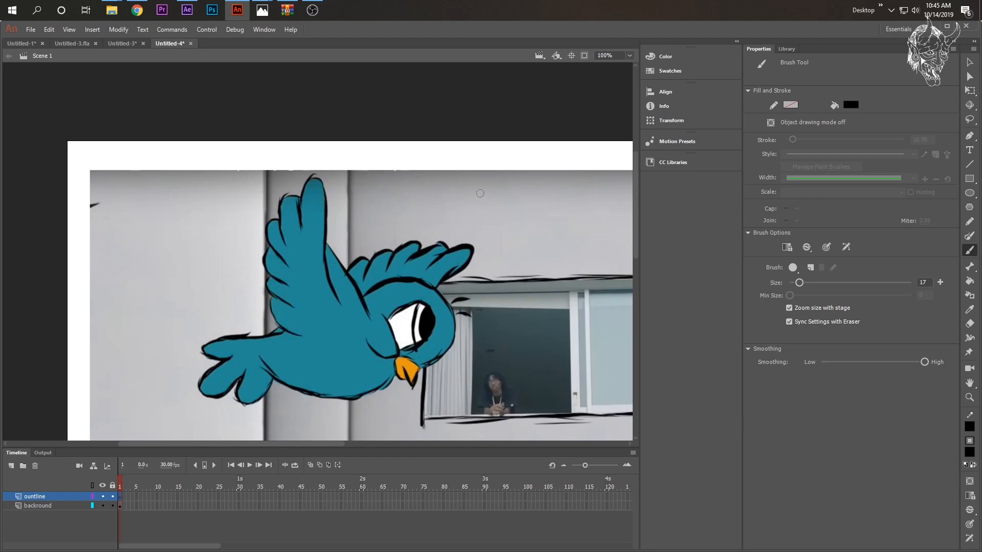
click(971, 239)
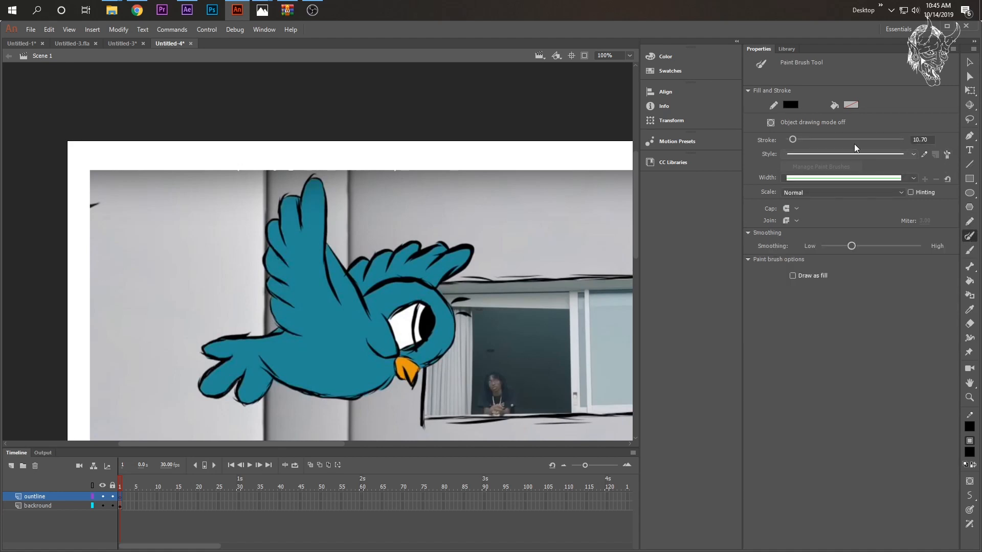
click(947, 155)
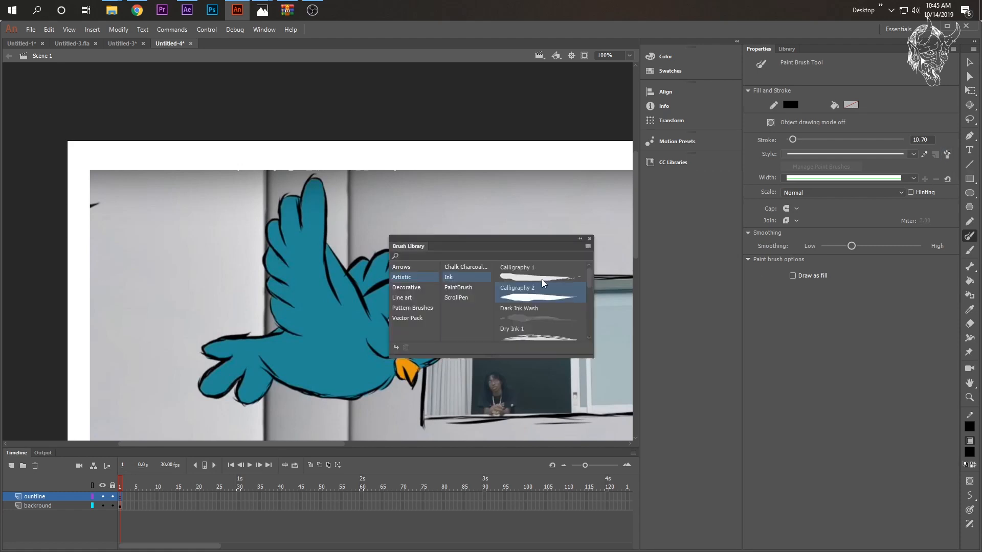
click(413, 278)
click(458, 278)
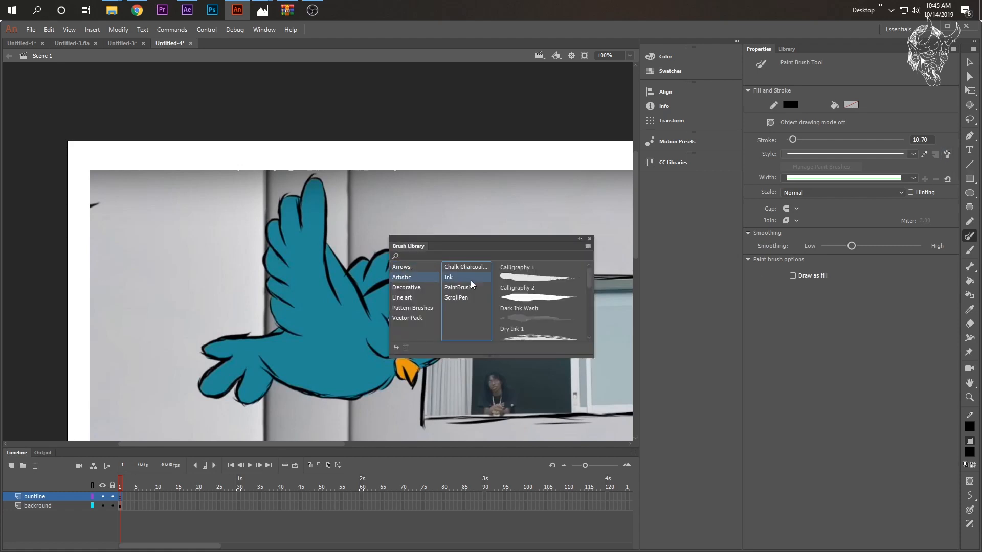
double_click(531, 299)
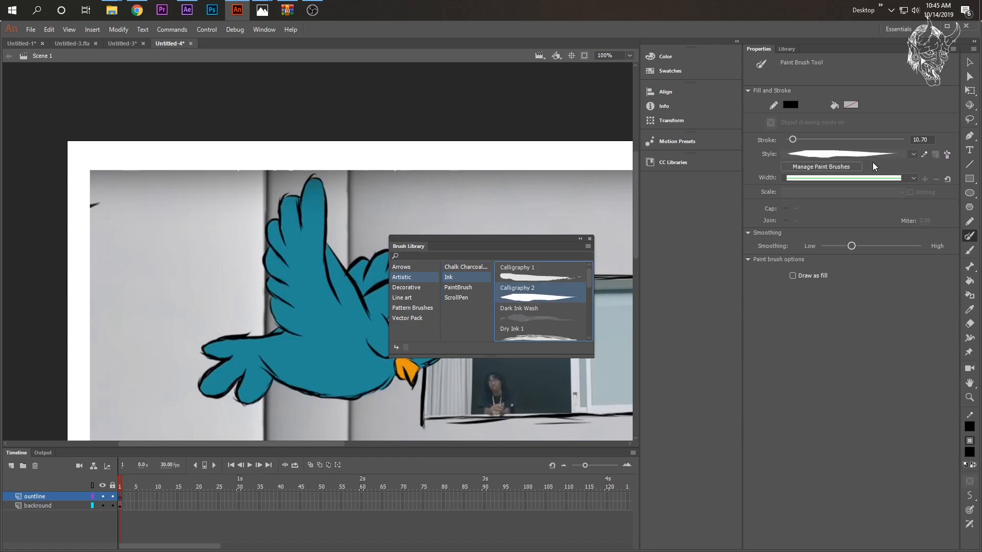
click(590, 239)
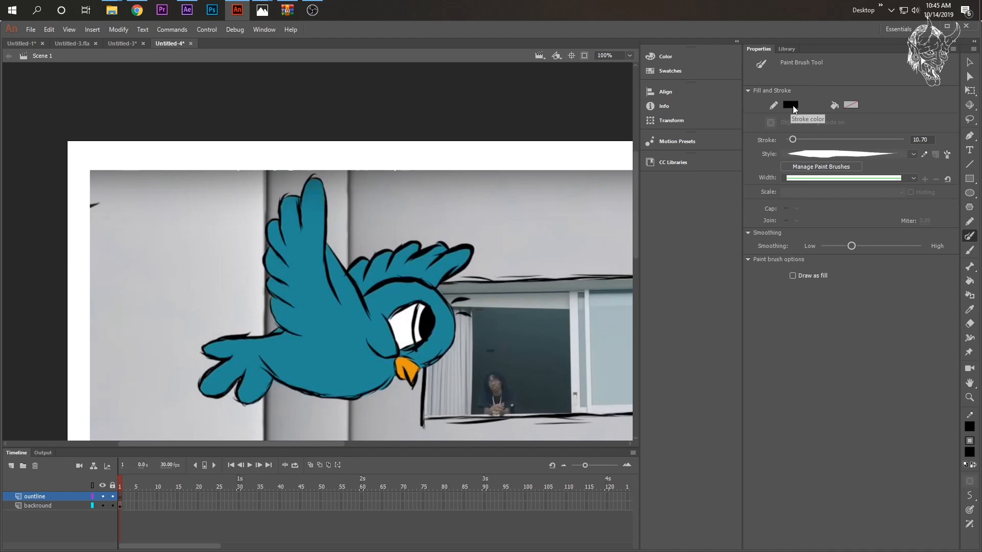
- Trace the bird's head, belly, tail and far wing, plus the near wing's front edge, in black with a 10.70 stroke
scroll(460, 276, down, 3)
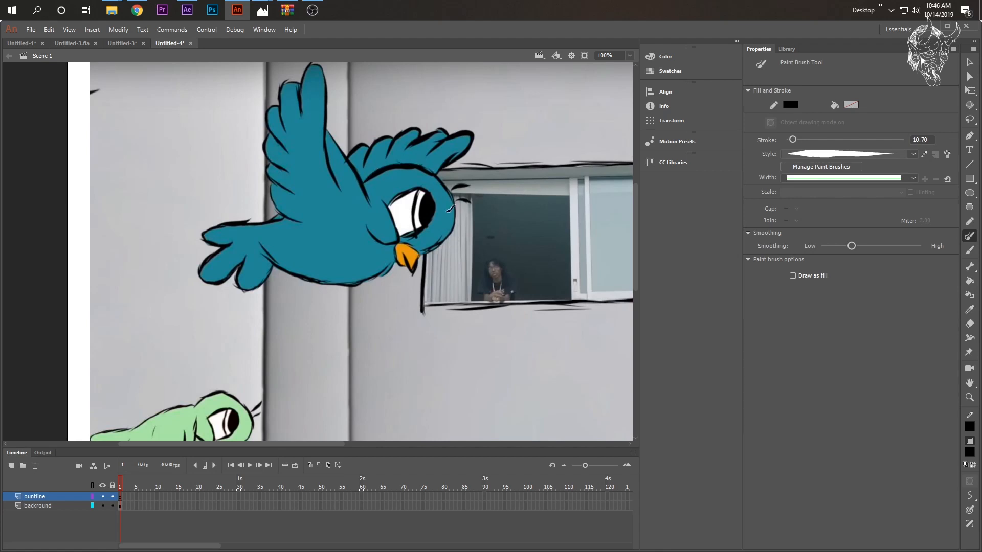
mouse_move(363, 182)
mouse_down()
mouse_move(425, 167)
mouse_move(436, 177)
mouse_move(413, 166)
mouse_move(440, 180)
mouse_move(457, 212)
mouse_move(444, 243)
mouse_move(425, 250)
mouse_move(443, 240)
mouse_up()
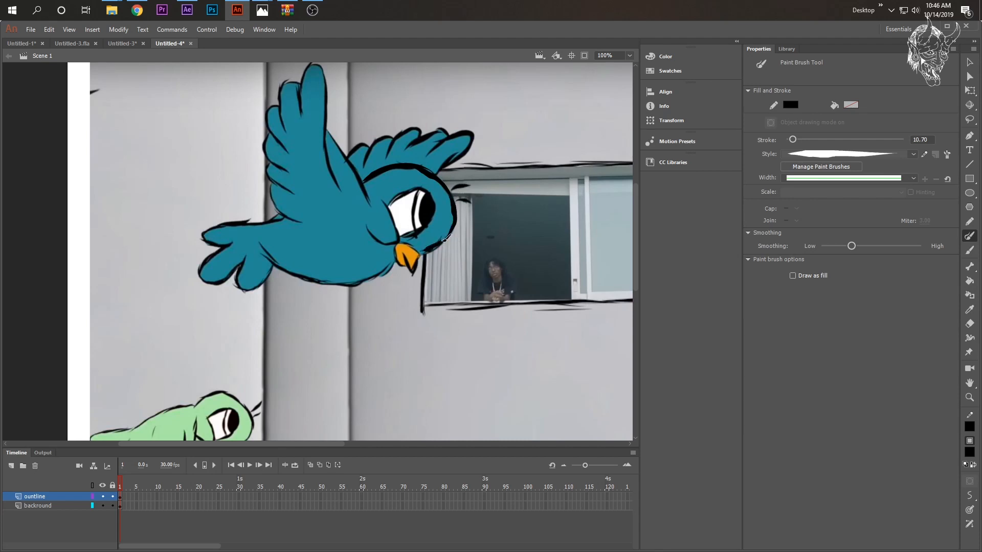
mouse_move(393, 264)
mouse_down()
mouse_move(380, 283)
mouse_move(390, 263)
mouse_move(368, 284)
mouse_move(379, 274)
mouse_move(348, 287)
mouse_move(363, 284)
mouse_move(308, 283)
mouse_up()
mouse_move(320, 284)
mouse_down()
mouse_move(279, 272)
mouse_move(260, 240)
mouse_move(276, 275)
mouse_move(272, 265)
mouse_move(251, 287)
mouse_move(283, 276)
mouse_move(273, 267)
mouse_move(257, 287)
mouse_move(276, 278)
mouse_move(237, 290)
mouse_move(252, 289)
mouse_move(242, 287)
mouse_move(246, 257)
mouse_move(225, 285)
mouse_move(236, 274)
mouse_move(203, 280)
mouse_move(207, 257)
mouse_move(234, 247)
mouse_move(200, 230)
mouse_move(207, 240)
mouse_move(249, 220)
mouse_move(227, 222)
mouse_move(288, 220)
mouse_up()
key(ctrl+z)
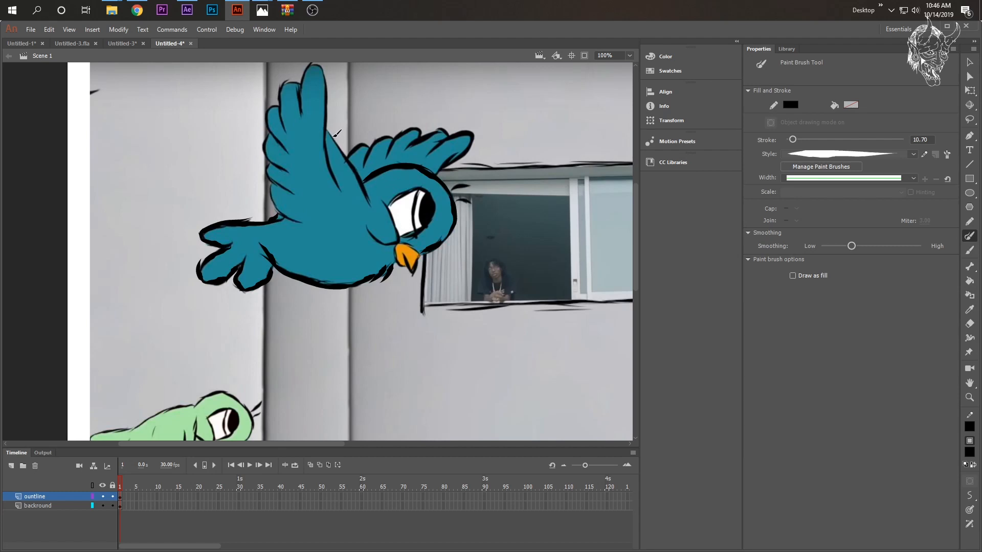
drag(331, 135, 370, 207)
mouse_move(369, 138)
mouse_down()
mouse_move(399, 137)
mouse_move(388, 154)
mouse_move(403, 129)
mouse_move(415, 130)
mouse_move(420, 144)
mouse_move(411, 147)
mouse_move(451, 131)
mouse_move(433, 152)
mouse_move(468, 132)
mouse_move(472, 148)
mouse_move(439, 169)
mouse_up()
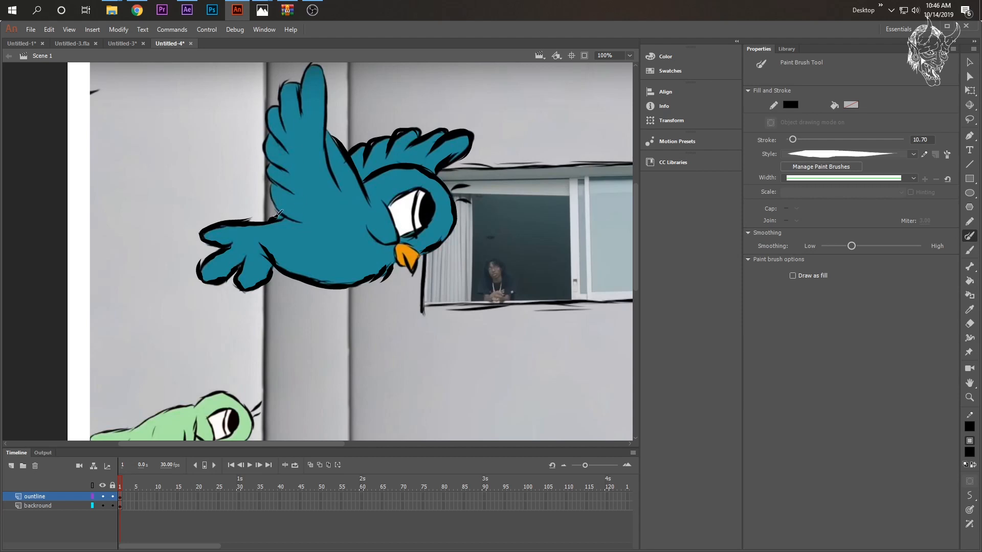
- Set the brush stroke to 4.55, test it with a vertical line beside the bird, and undo the test line
scroll(273, 179, up, 3)
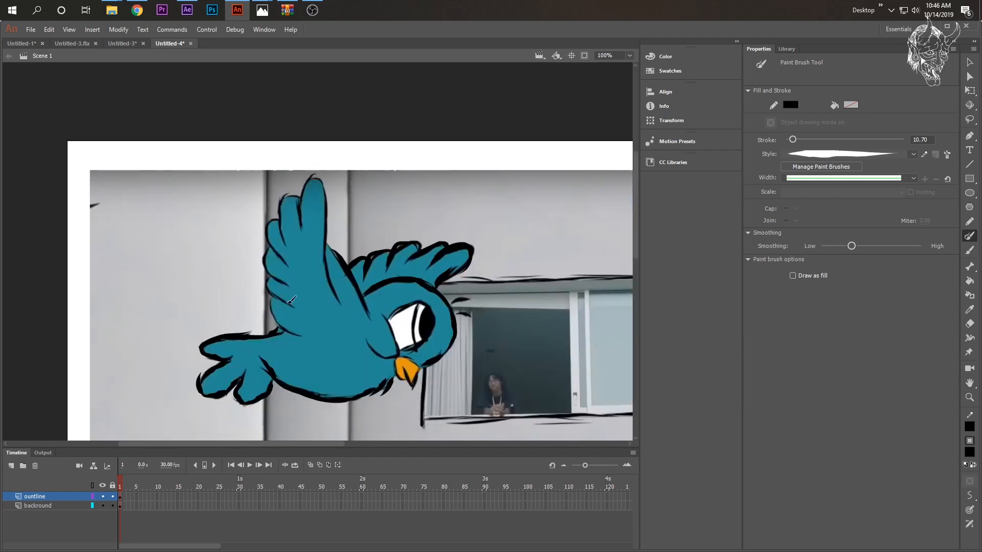
drag(795, 140, 793, 141)
drag(175, 219, 177, 293)
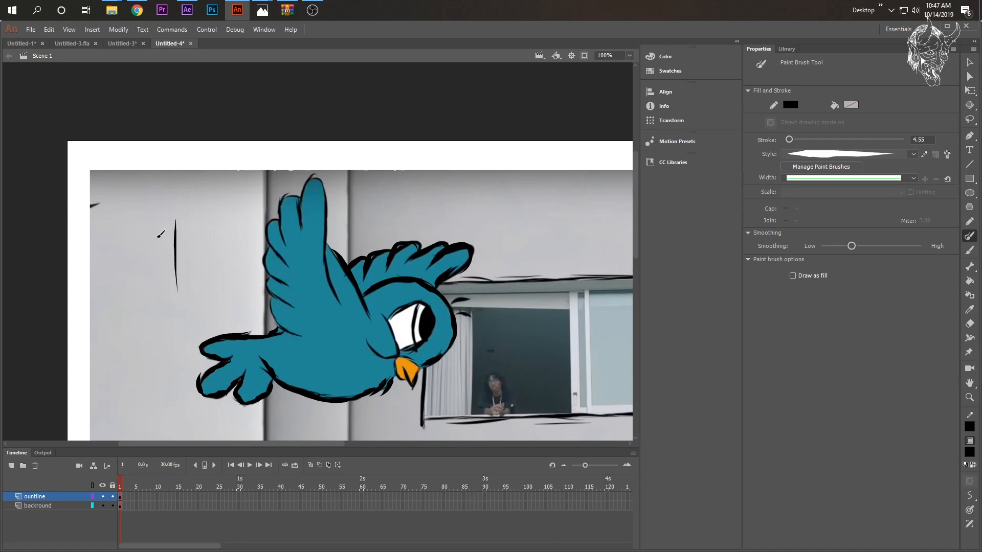
key(ctrl+z)
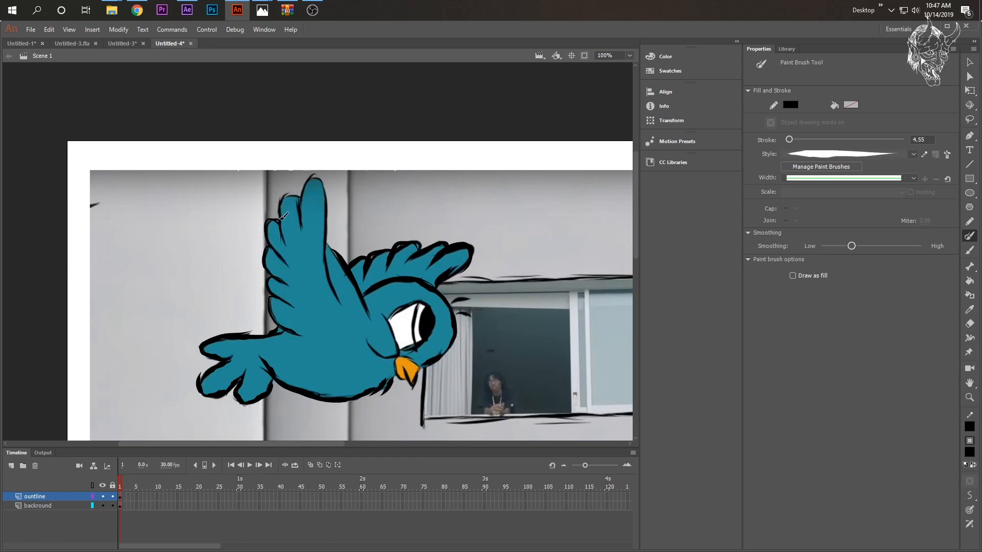
- Trace the raised near wing's feathers and front edge with the thinner brush, undoing misplaced strokes
mouse_move(280, 220)
mouse_down()
mouse_move(290, 197)
mouse_move(300, 201)
mouse_move(299, 223)
mouse_up()
mouse_move(307, 189)
mouse_down()
mouse_move(313, 173)
mouse_move(335, 297)
mouse_up()
key(ctrl+z)
mouse_move(307, 182)
mouse_down()
mouse_move(319, 176)
mouse_move(330, 281)
mouse_move(345, 302)
mouse_up()
key(ctrl+z)
drag(325, 239, 341, 269)
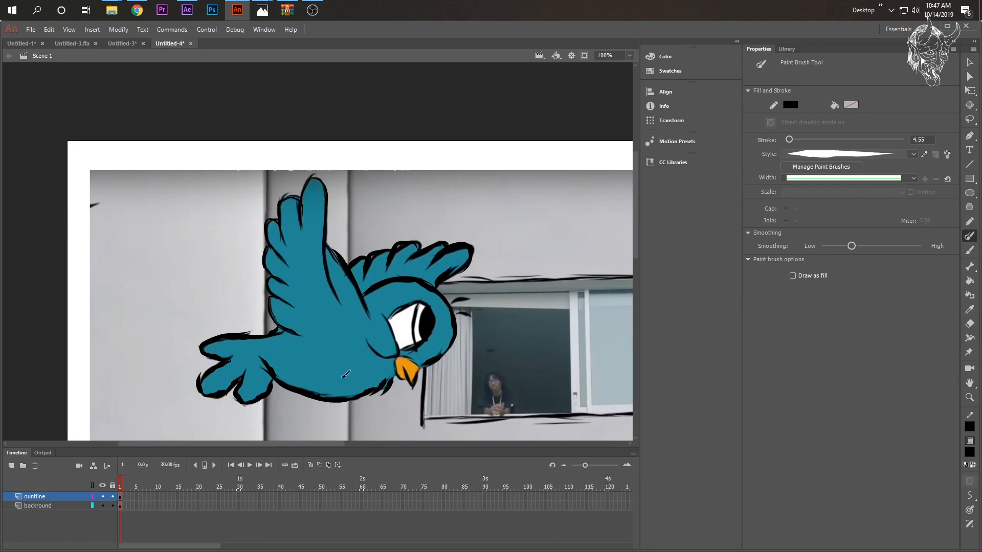
- Trace the bird's face details around the eye and beak, and hide the backround layer
scroll(449, 360, down, 3)
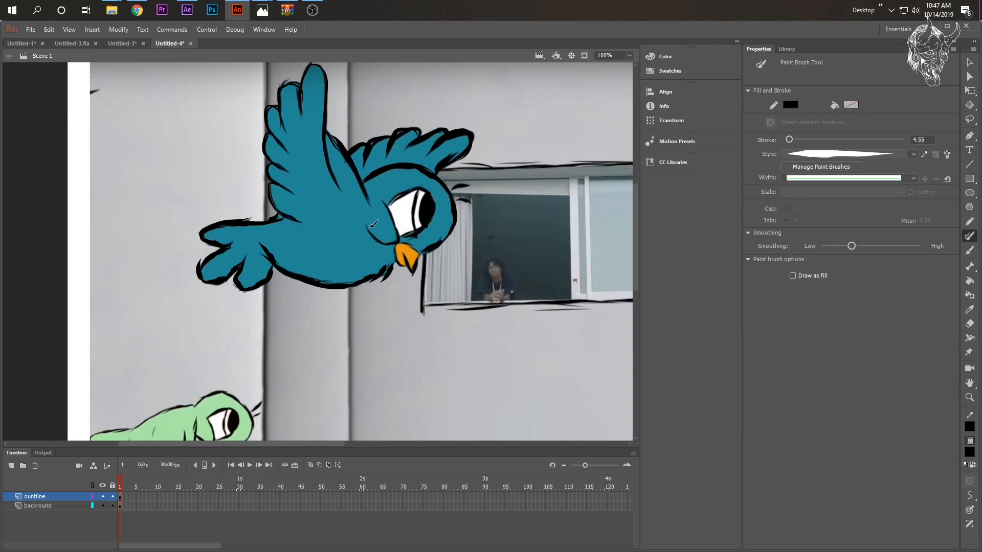
drag(383, 196, 395, 245)
key(ctrl+z)
mouse_move(388, 206)
mouse_down()
mouse_move(418, 189)
mouse_move(436, 202)
mouse_move(428, 229)
mouse_move(398, 236)
mouse_up()
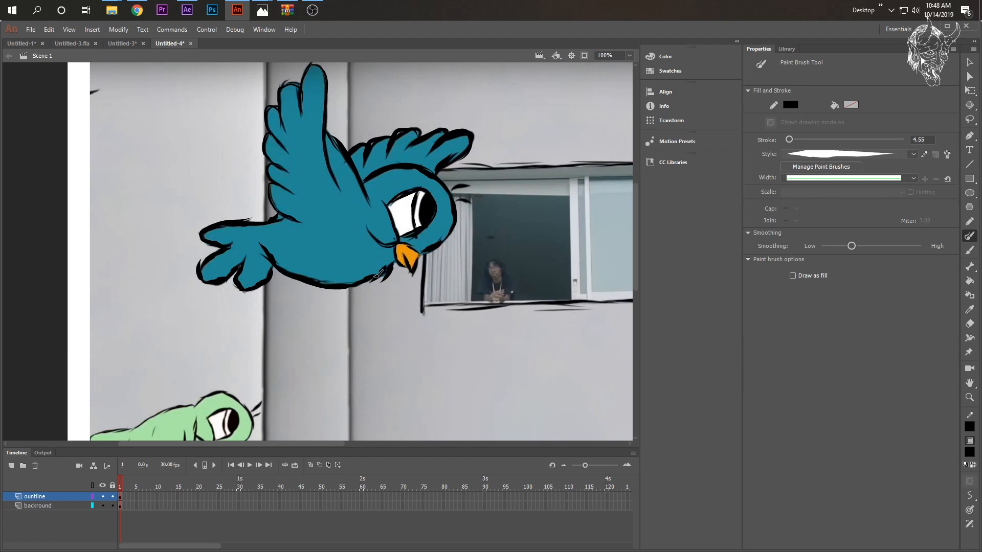
click(103, 506)
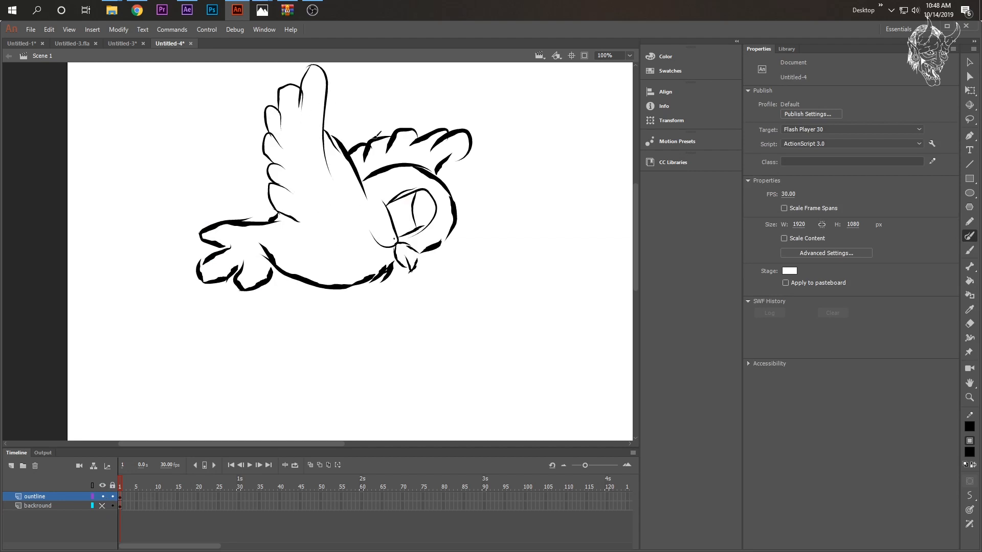
- Add outline strokes along the belly's front edge and the underside of the far wing's tip
drag(388, 267, 359, 279)
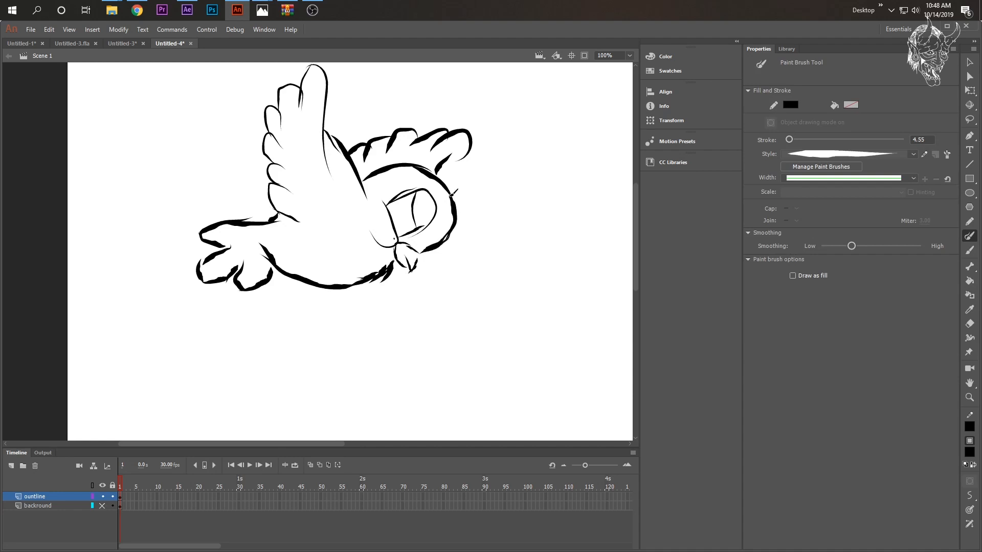
drag(446, 160, 471, 149)
- Increase the paint brush smoothing, test it with a vertical line beside the bird, and undo the test line
drag(850, 247, 898, 250)
drag(562, 146, 569, 274)
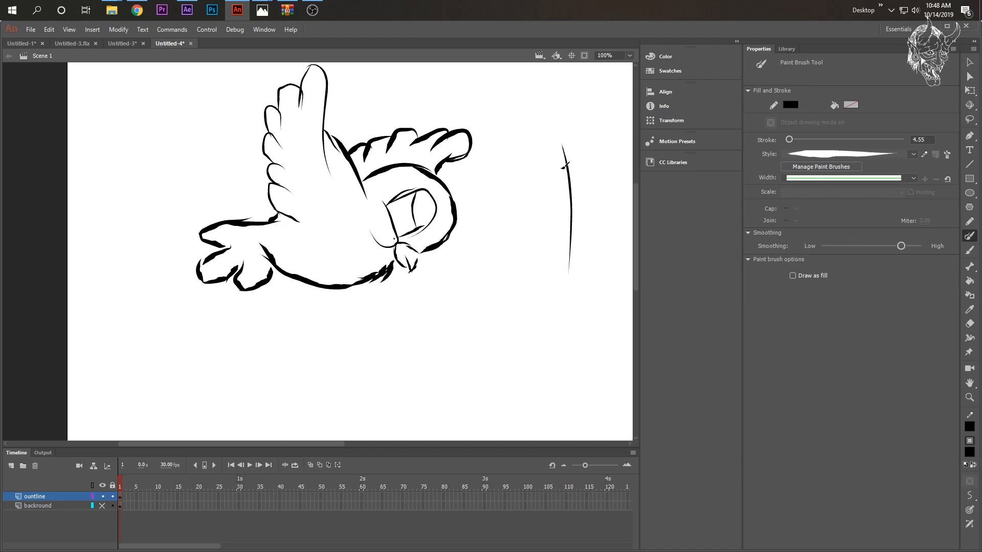
key(ctrl+z)
- Select the strokes under the far wing's tip and adjust the lower one to meet the head outline
click(52, 498)
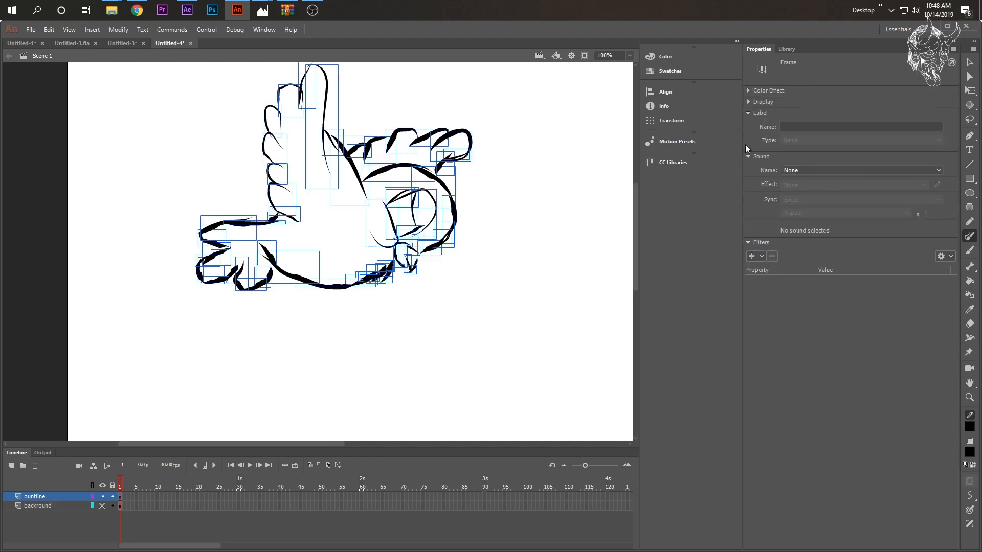
click(969, 64)
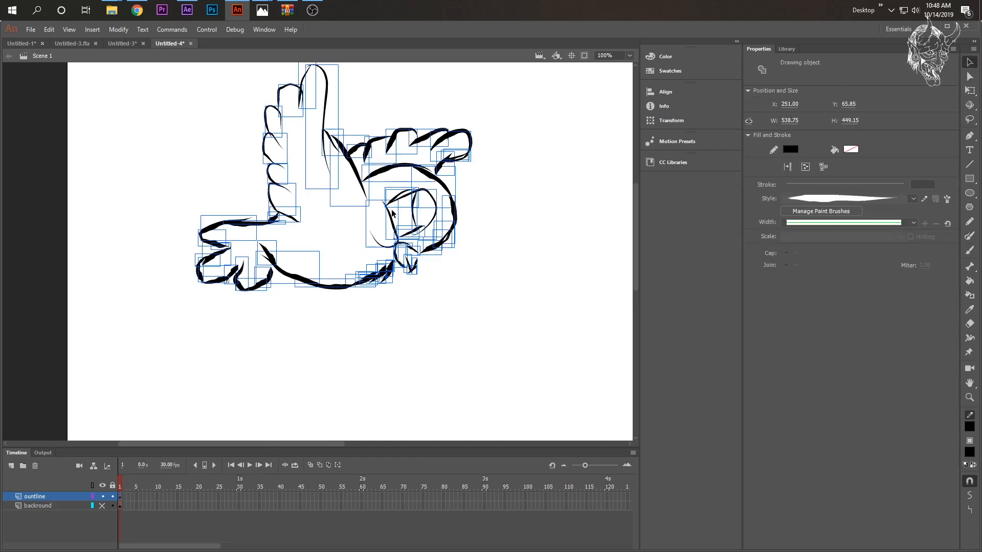
click(475, 165)
click(458, 160)
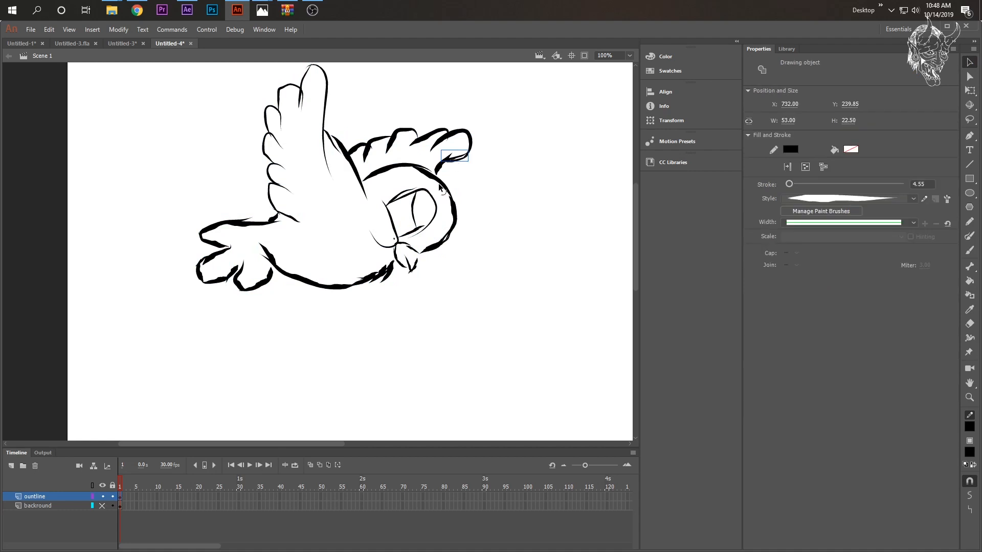
click(439, 176)
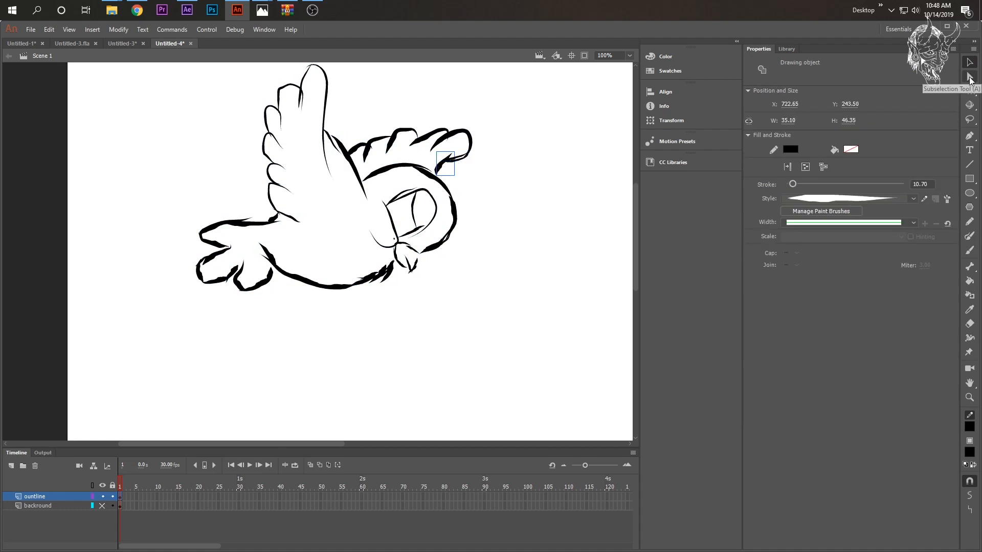
click(970, 78)
click(486, 194)
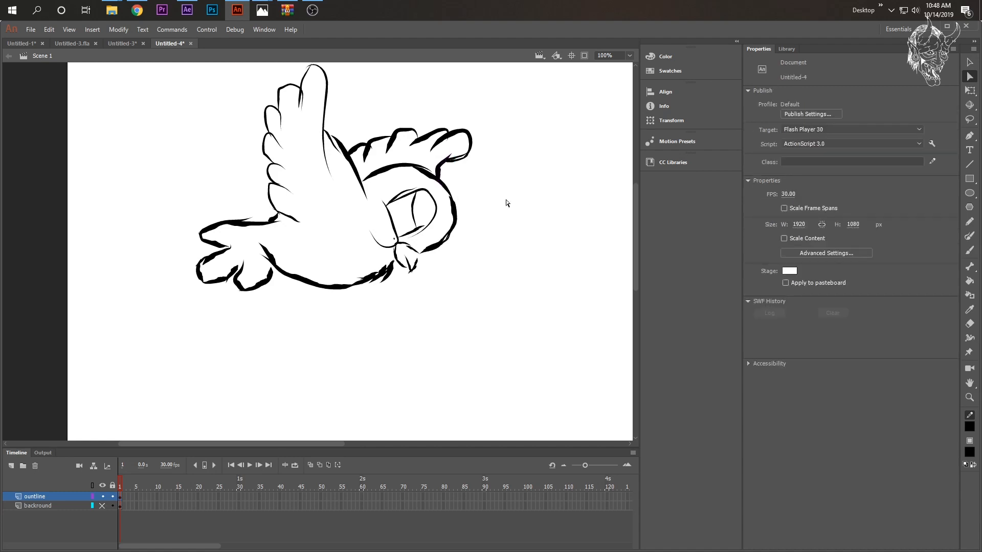
- Move stroke end points at the near wing's top feathers and the tail to close gaps in the outline
click(302, 112)
drag(299, 108, 304, 107)
click(395, 117)
click(252, 219)
drag(252, 219, 257, 215)
click(241, 267)
drag(242, 270, 247, 270)
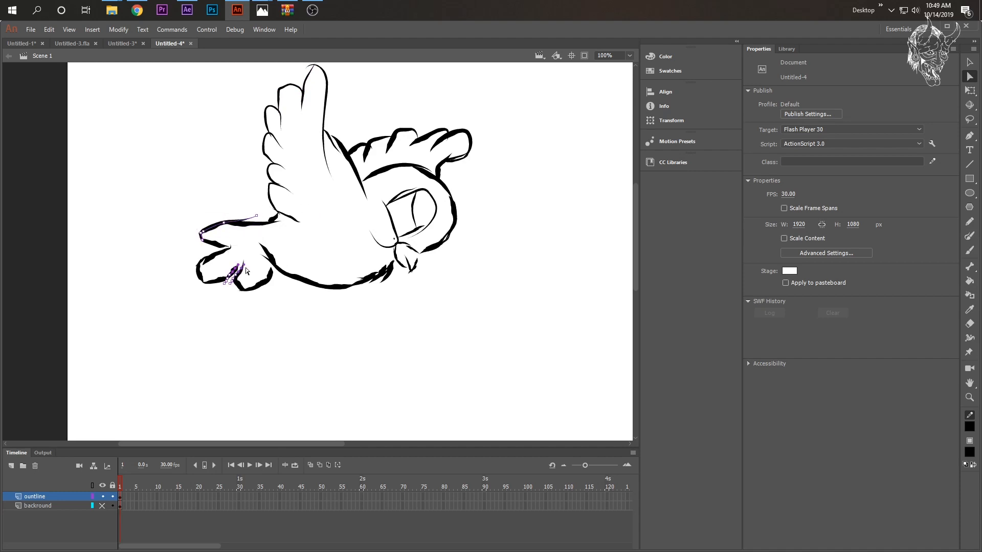
click(229, 306)
click(446, 277)
- Add a new layer and name it blue_color
click(10, 466)
double_click(32, 496)
text(b)
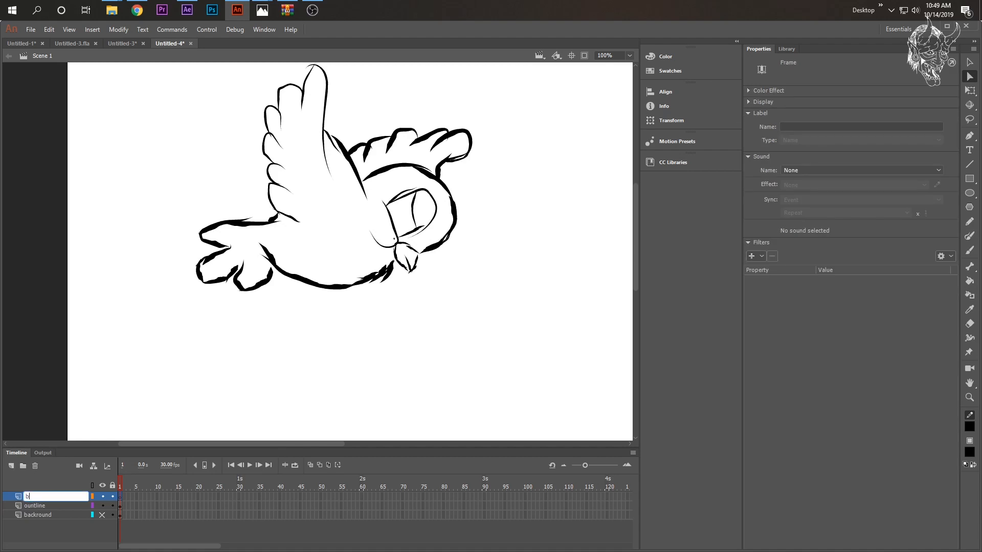
text(lue color)
key(Return)
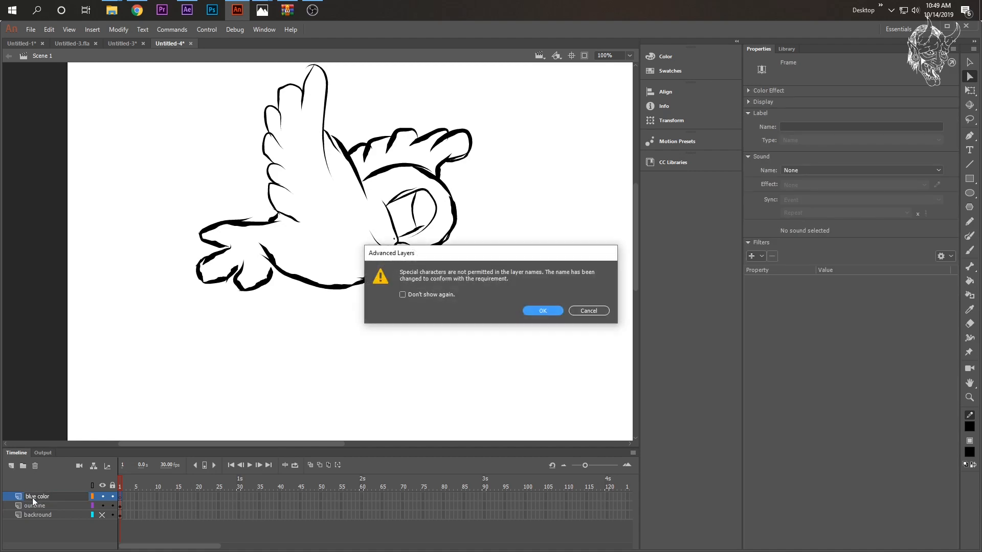
click(541, 311)
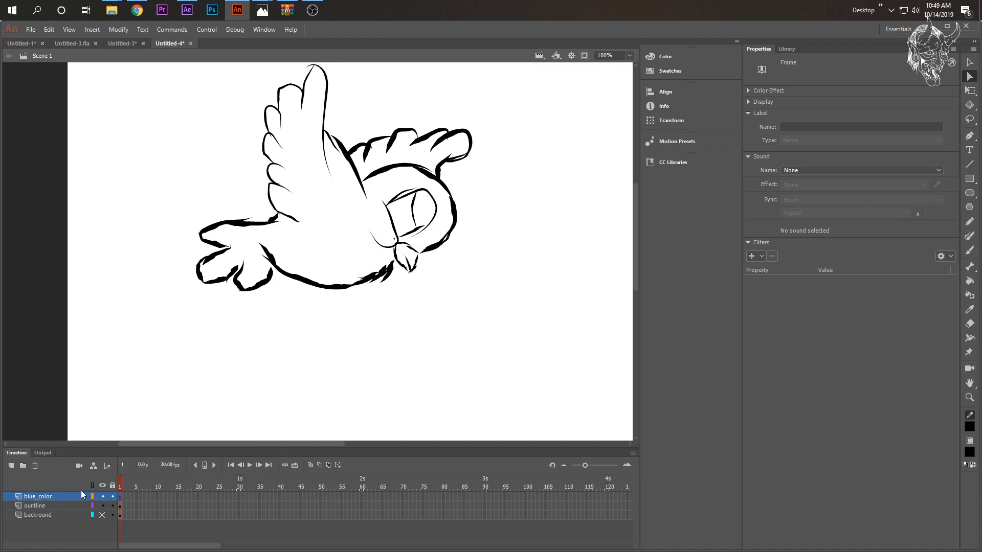
- Show the backround layer, sample the bird's blue as the Brush tool's fill color, and hide the layer again
click(102, 515)
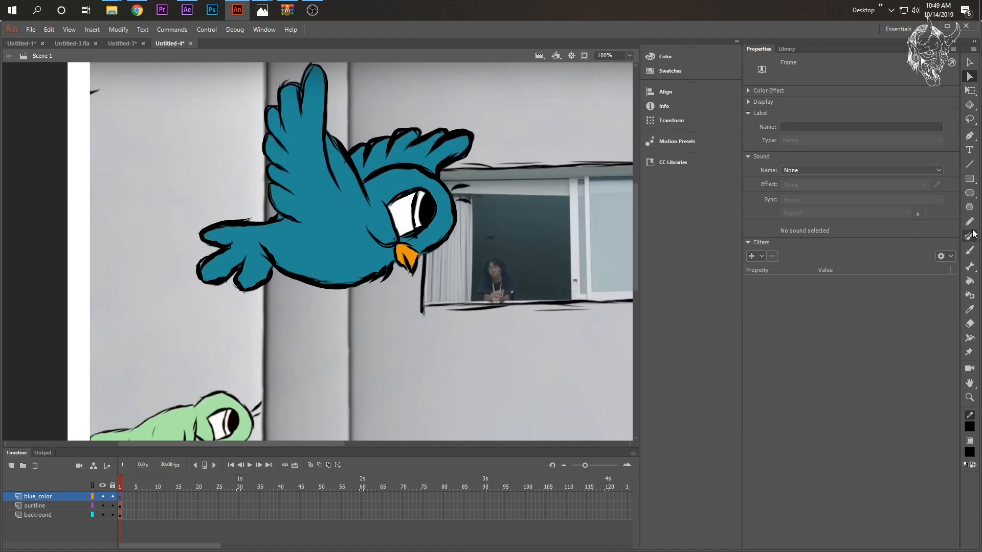
click(969, 251)
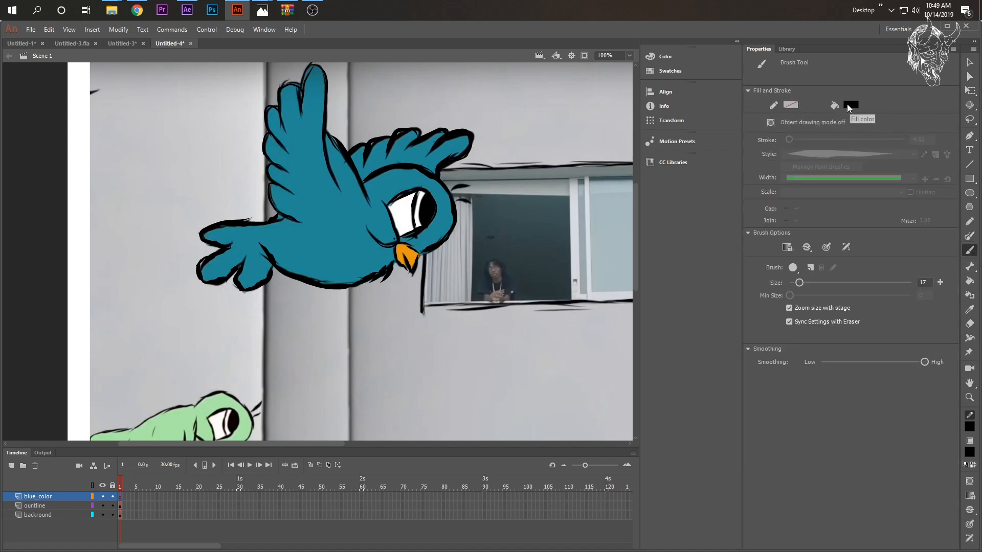
click(848, 108)
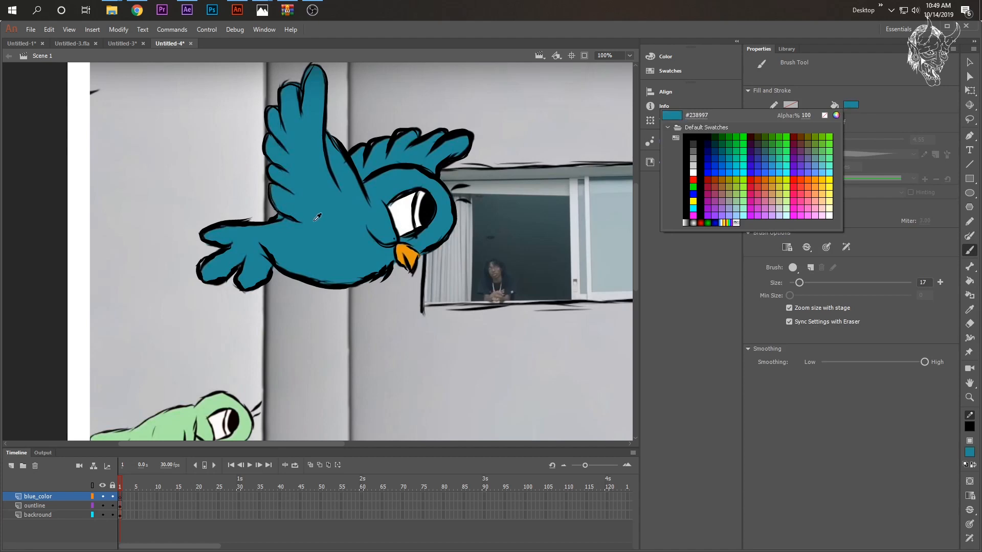
click(332, 217)
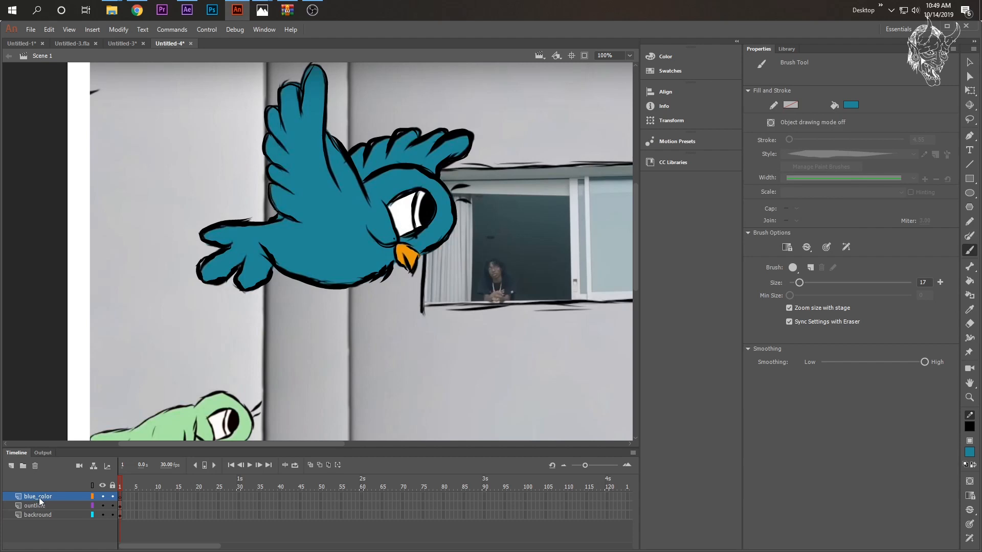
click(103, 515)
- Paint the tail, belly and near wing's rear edge blue, and move the blue_color layer below ountline
mouse_move(273, 244)
mouse_down()
mouse_move(272, 265)
mouse_move(248, 271)
mouse_move(250, 255)
mouse_move(262, 256)
mouse_move(279, 220)
mouse_move(290, 221)
mouse_move(271, 185)
mouse_move(278, 203)
mouse_move(269, 106)
mouse_up()
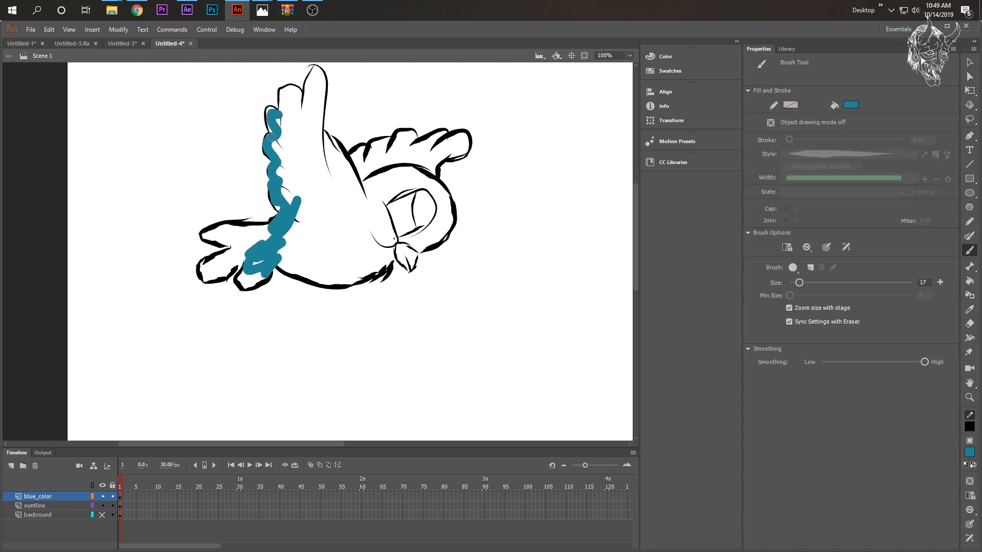
mouse_move(206, 233)
mouse_down()
mouse_move(235, 250)
mouse_move(206, 264)
mouse_move(209, 277)
mouse_move(226, 274)
mouse_move(237, 260)
mouse_move(213, 274)
mouse_move(242, 252)
mouse_move(219, 236)
mouse_move(257, 231)
mouse_move(236, 242)
mouse_up()
mouse_move(304, 221)
mouse_down()
mouse_move(288, 248)
mouse_move(295, 232)
mouse_move(327, 235)
mouse_move(290, 257)
mouse_move(318, 251)
mouse_move(348, 265)
mouse_move(339, 276)
mouse_move(390, 263)
mouse_move(355, 279)
mouse_move(295, 276)
mouse_move(273, 259)
mouse_move(314, 271)
mouse_move(294, 259)
mouse_move(316, 245)
mouse_move(299, 243)
mouse_move(242, 277)
mouse_move(245, 286)
mouse_move(268, 274)
mouse_move(243, 265)
mouse_up()
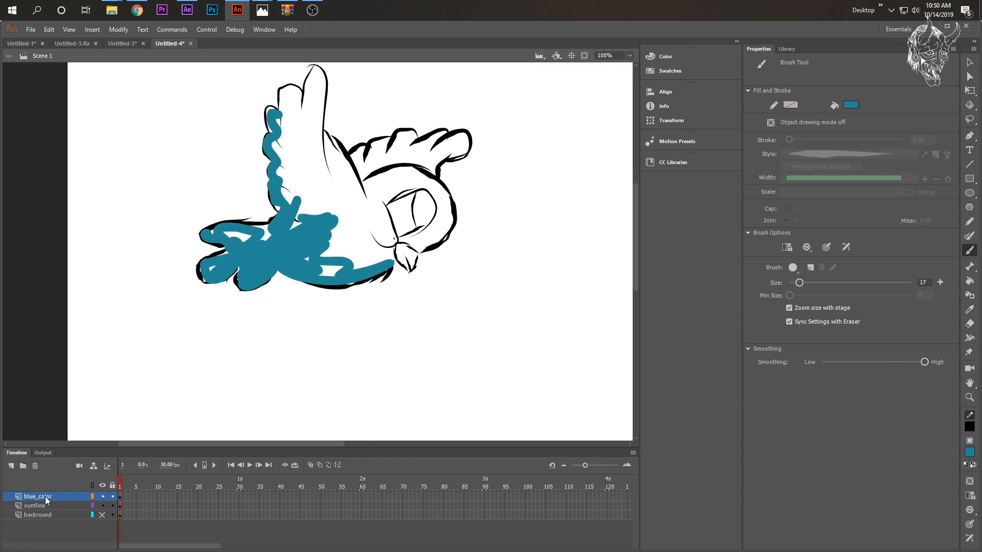
drag(44, 496, 42, 509)
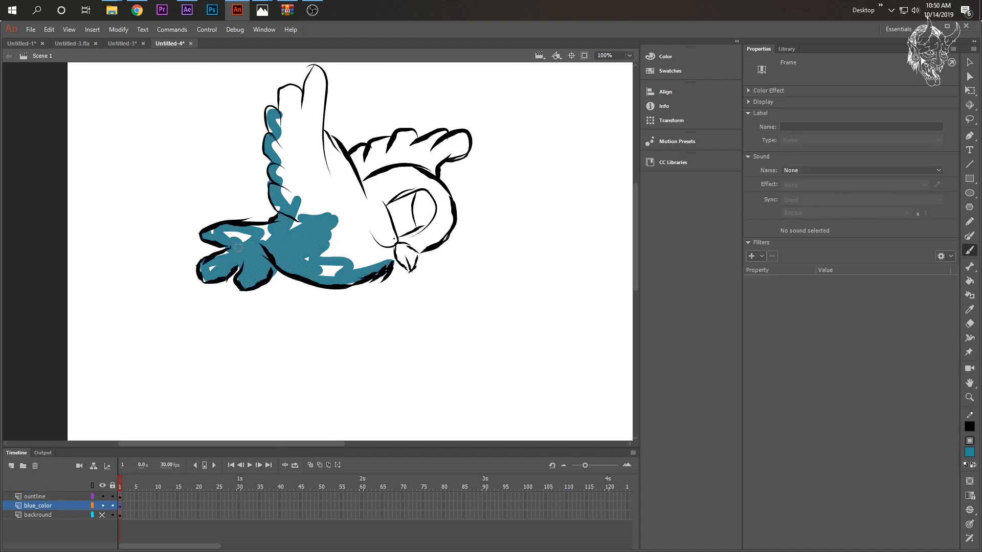
- Fill the rest of the bird's body, wings and head with blue, enlarging the brush to size 45
mouse_move(360, 201)
mouse_down()
mouse_move(388, 244)
mouse_move(380, 199)
mouse_move(379, 231)
mouse_move(373, 197)
mouse_move(367, 208)
mouse_move(364, 156)
mouse_move(352, 165)
mouse_move(385, 142)
mouse_move(363, 171)
mouse_move(380, 161)
mouse_move(362, 179)
mouse_move(373, 183)
mouse_move(371, 199)
mouse_move(385, 166)
mouse_up()
mouse_move(245, 236)
mouse_down()
mouse_move(218, 235)
mouse_move(276, 263)
mouse_move(378, 251)
mouse_move(332, 204)
mouse_move(318, 231)
mouse_move(272, 211)
mouse_move(289, 181)
mouse_up()
drag(799, 283, 817, 283)
mouse_move(304, 126)
mouse_down()
mouse_move(314, 80)
mouse_move(319, 102)
mouse_up()
mouse_move(384, 149)
mouse_down()
mouse_move(454, 148)
mouse_move(409, 240)
mouse_up()
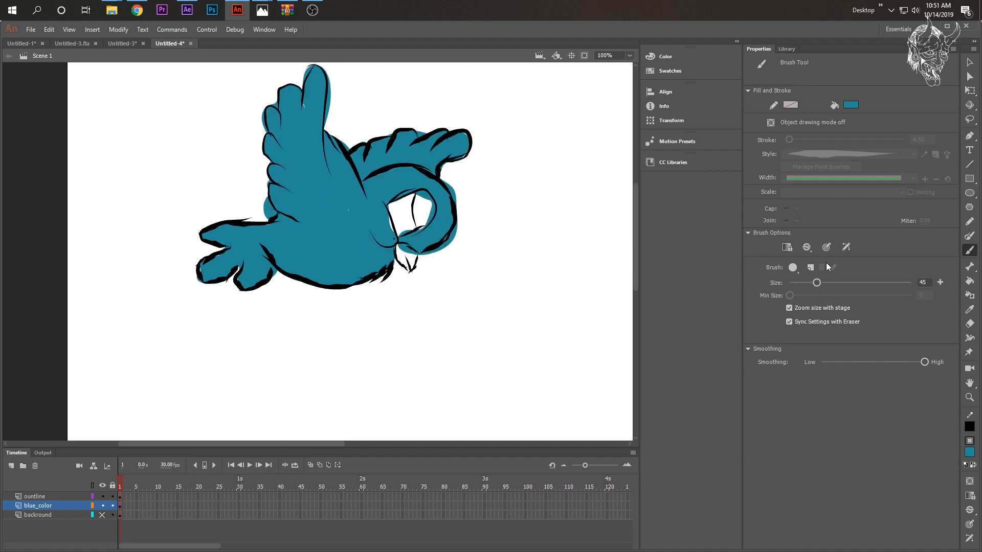
- Reduce the brush size to 9, lock the ountline layer, and make blue_color the active layer
drag(802, 287, 795, 283)
click(46, 498)
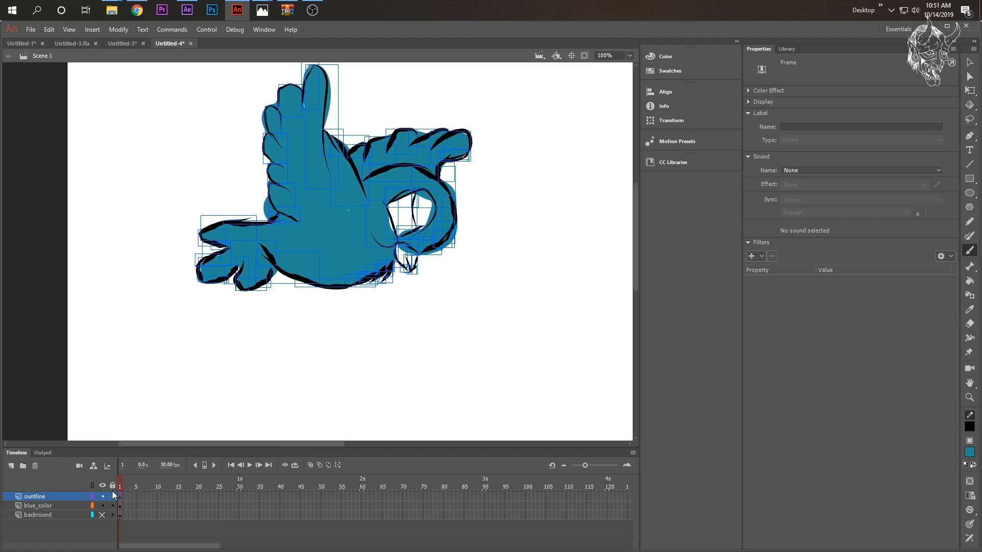
click(113, 497)
click(55, 507)
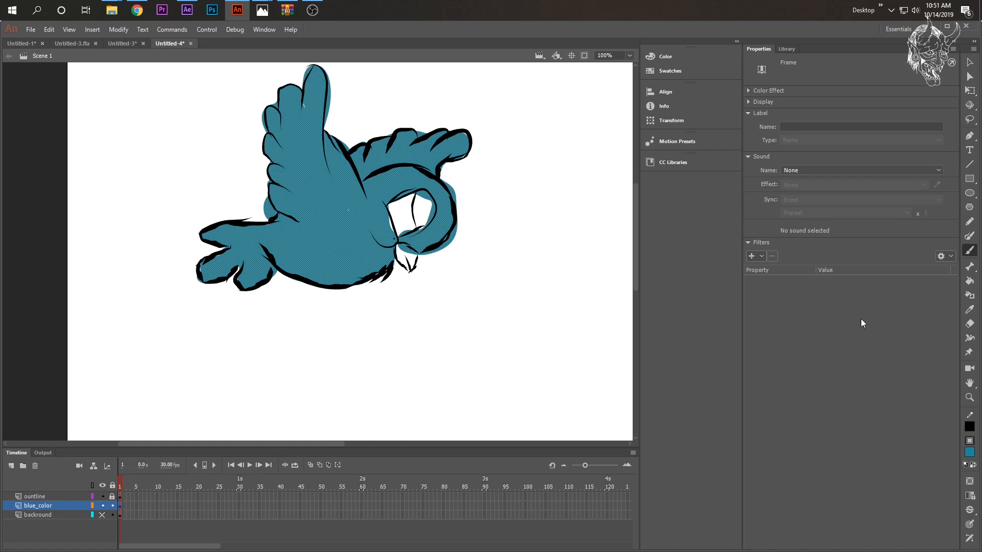
- Erase the blue spilling past the outlines of the head, wings and eye, undoing misplaced eraser strokes
click(969, 324)
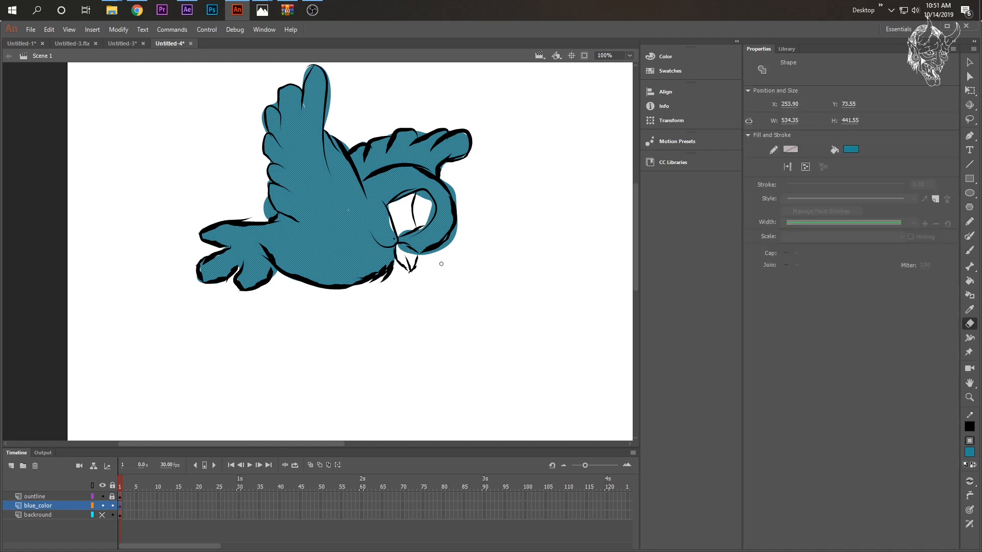
mouse_move(427, 253)
mouse_down()
mouse_move(453, 234)
mouse_move(459, 207)
mouse_move(449, 186)
mouse_move(461, 205)
mouse_up()
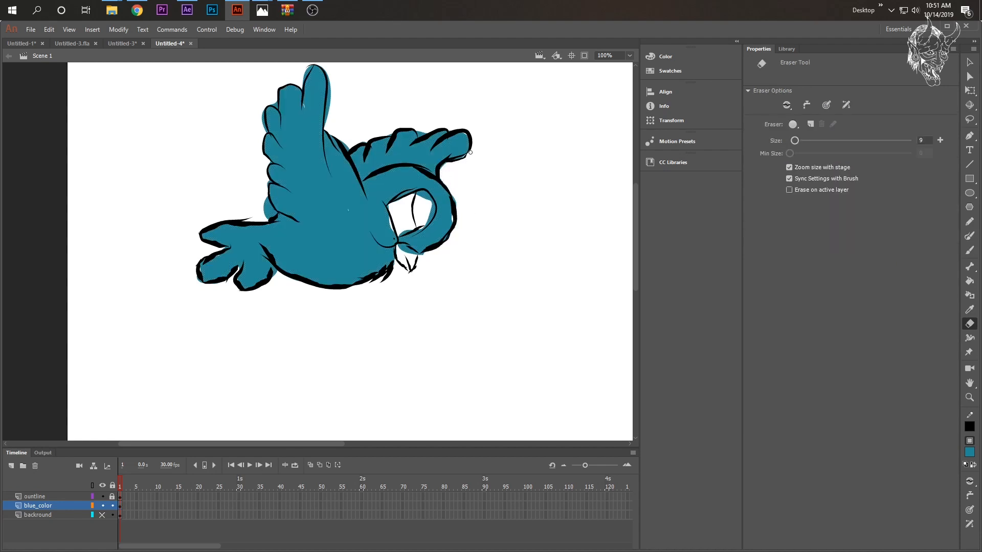
drag(415, 132, 432, 127)
mouse_move(331, 75)
mouse_down()
mouse_move(327, 123)
mouse_move(328, 67)
mouse_move(306, 78)
mouse_move(315, 64)
mouse_move(306, 83)
mouse_up()
key(ctrl+z)
drag(268, 194, 269, 210)
key(ctrl+z)
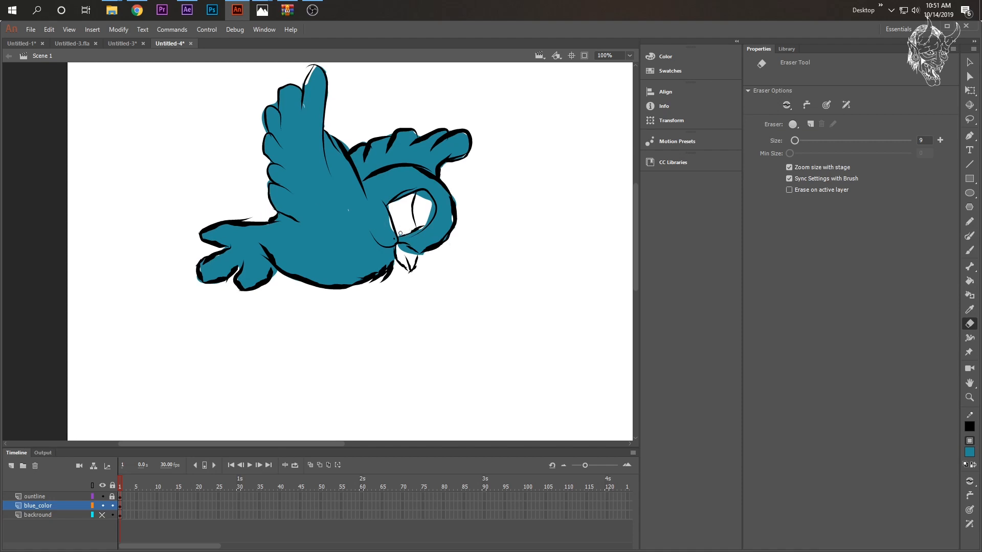
mouse_move(419, 227)
mouse_down()
mouse_move(433, 208)
mouse_move(418, 194)
mouse_move(434, 212)
mouse_move(428, 220)
mouse_up()
- Add a new layer above blue_color and name it yellow_beek
click(11, 466)
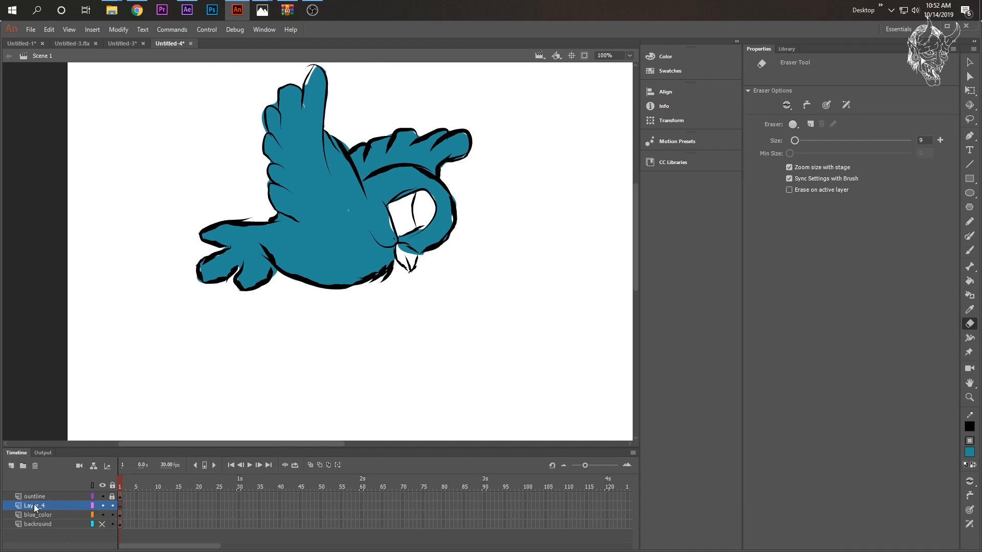
double_click(33, 507)
text(yello)
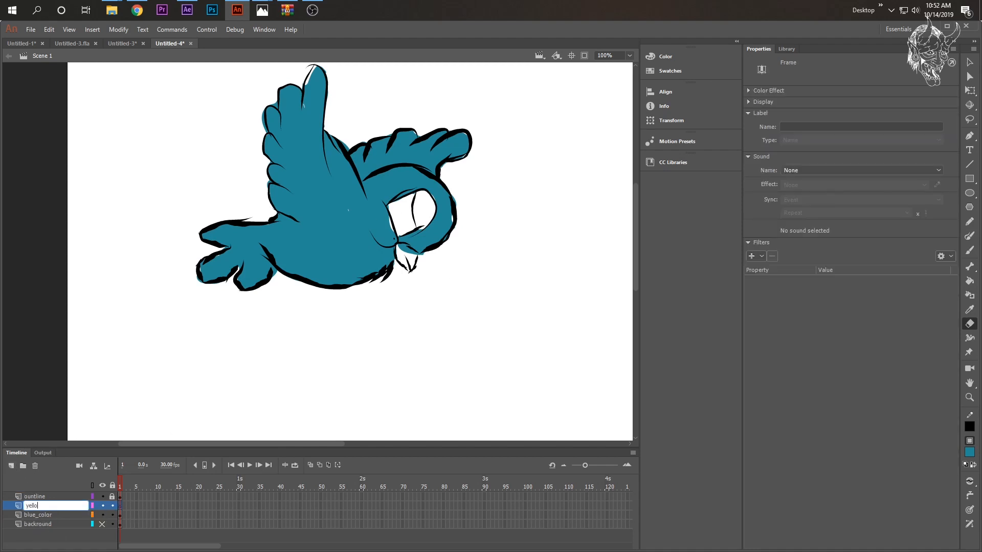
text(w beek)
key(Return)
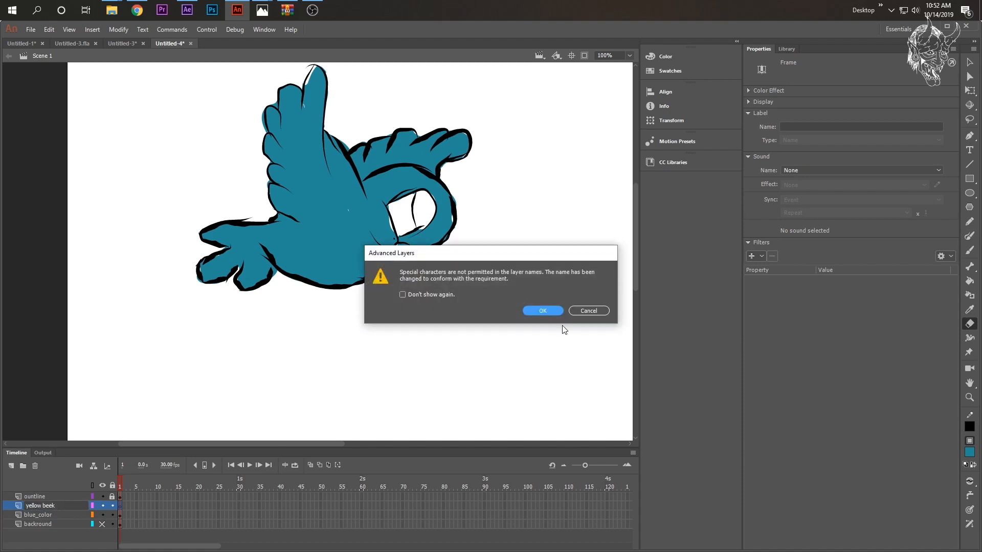
key(Return)
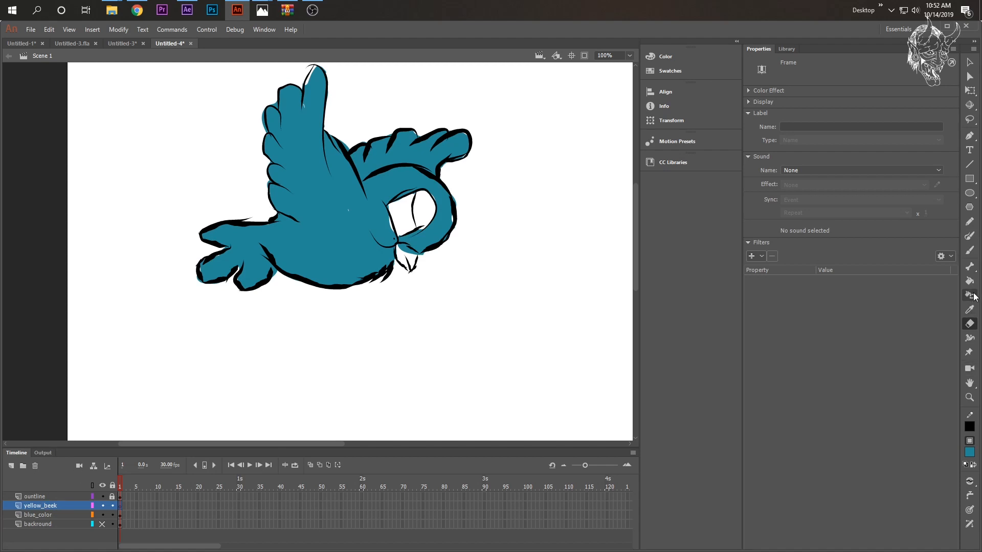
- Sample the beak's orange from the backround layer as the brush fill, hide that layer, and paint the beak on yellow_beek
click(969, 251)
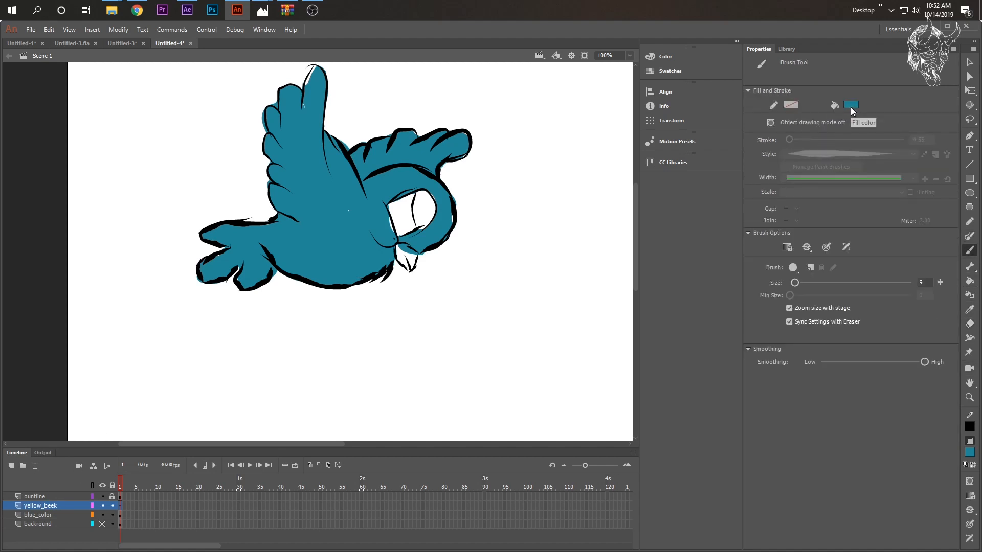
click(102, 524)
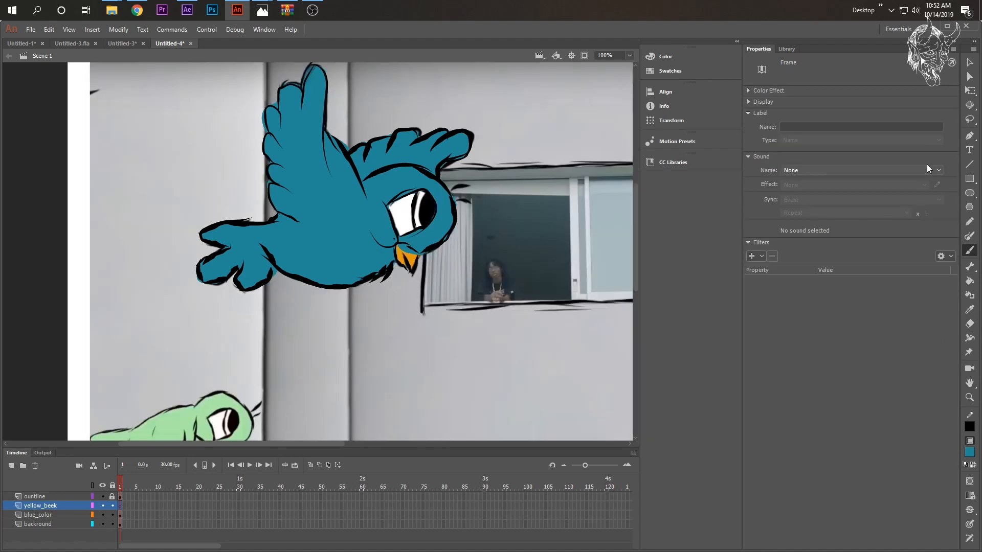
click(970, 250)
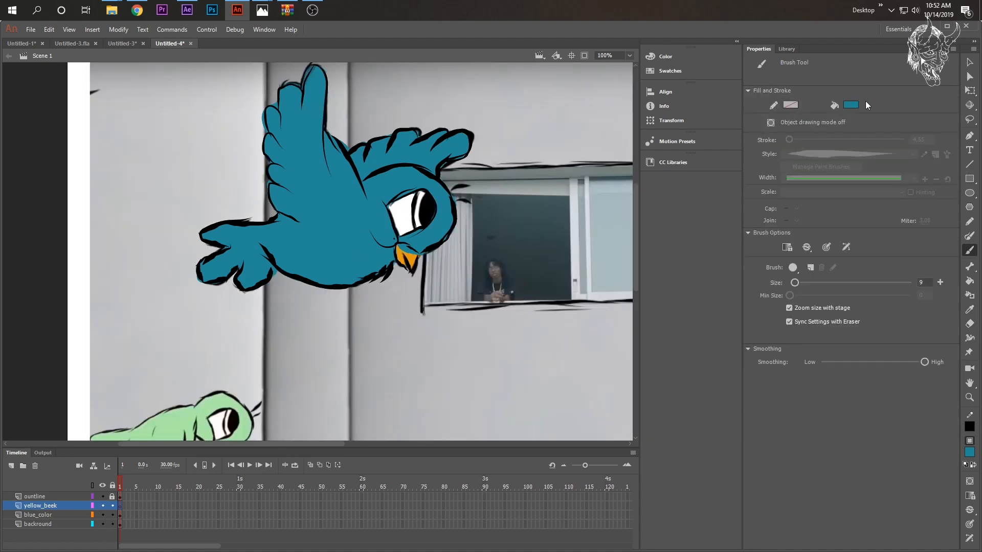
click(852, 104)
click(402, 255)
click(103, 524)
mouse_move(398, 245)
mouse_down()
mouse_move(407, 266)
mouse_move(416, 257)
mouse_move(399, 254)
mouse_up()
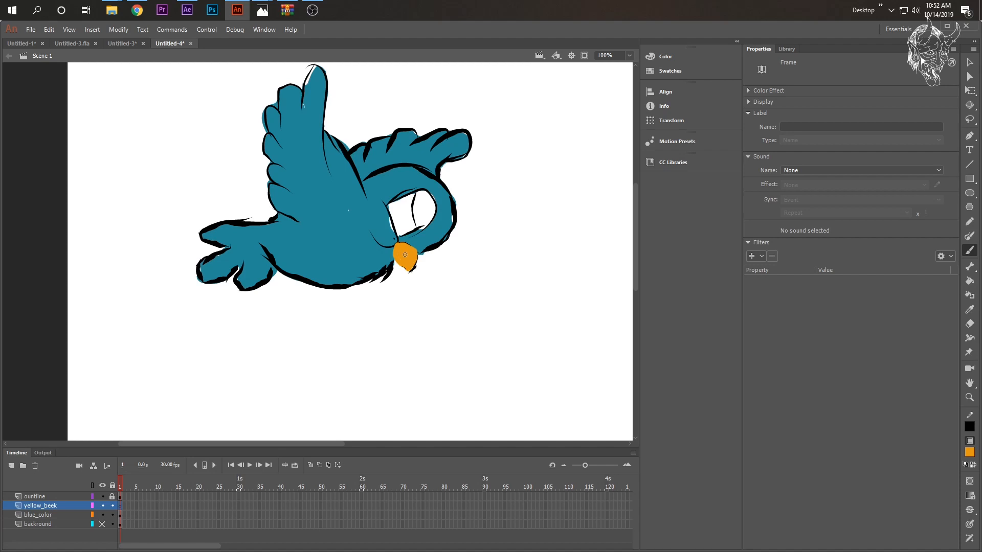
drag(405, 254, 406, 256)
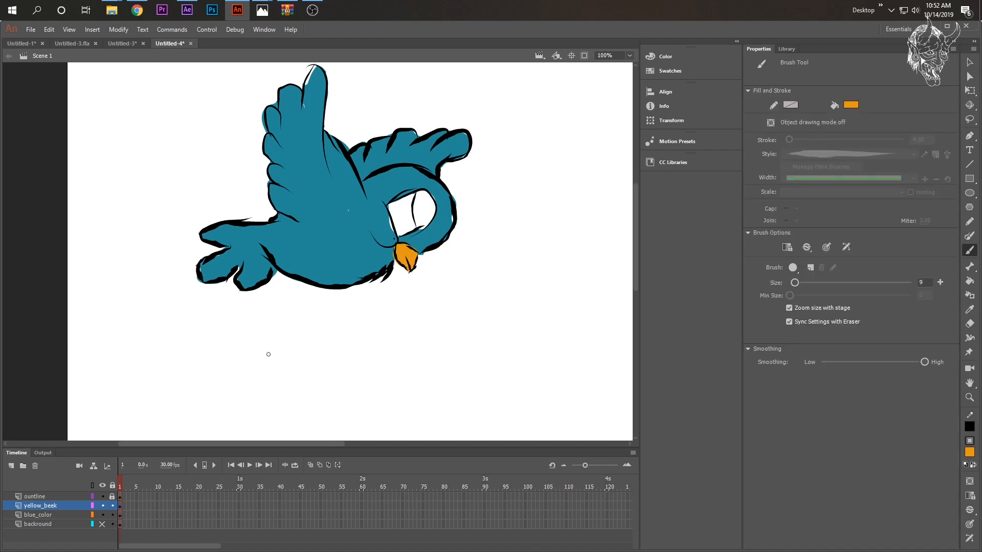
click(102, 524)
drag(425, 219, 426, 237)
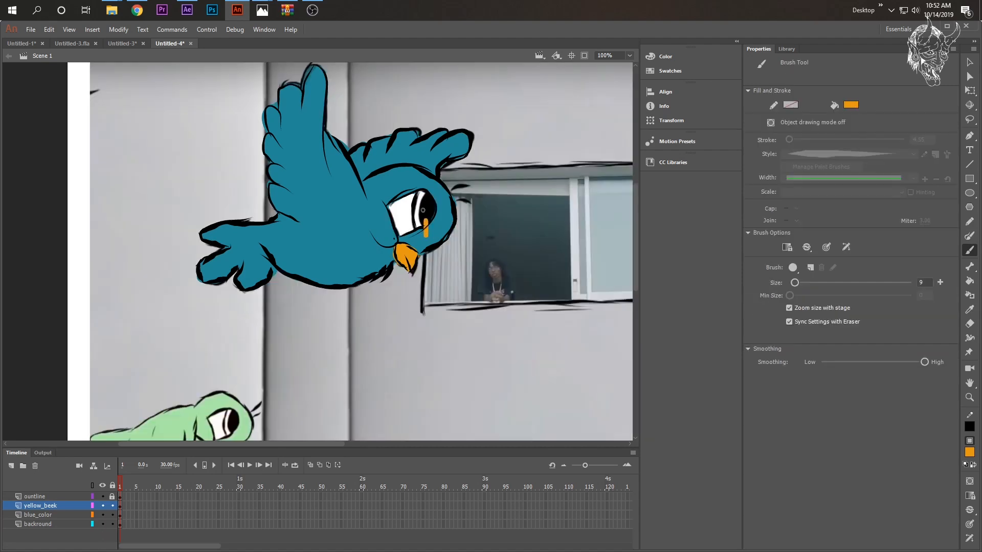
key(ctrl+z)
click(102, 525)
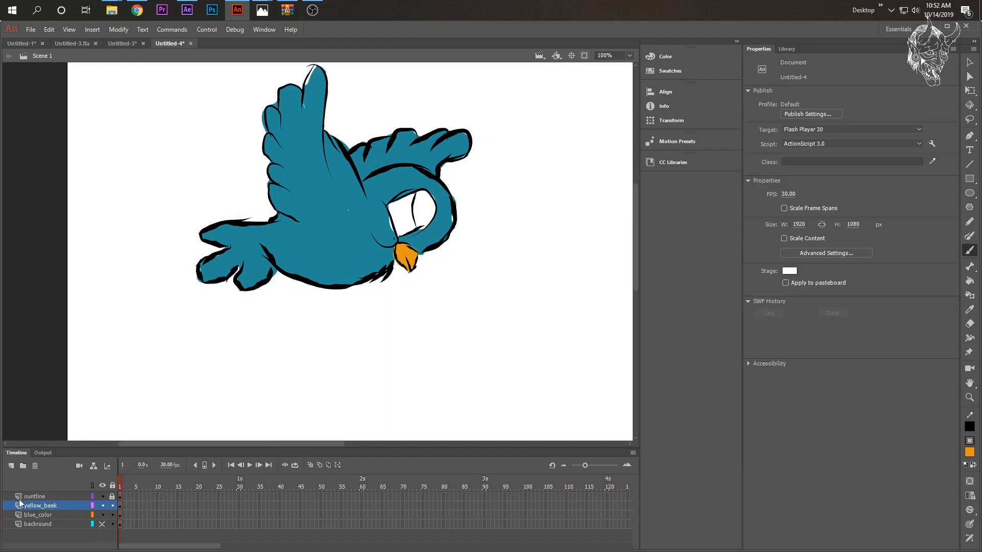
- Add a new layer above yellow_beek and name it eyeball_black
click(11, 465)
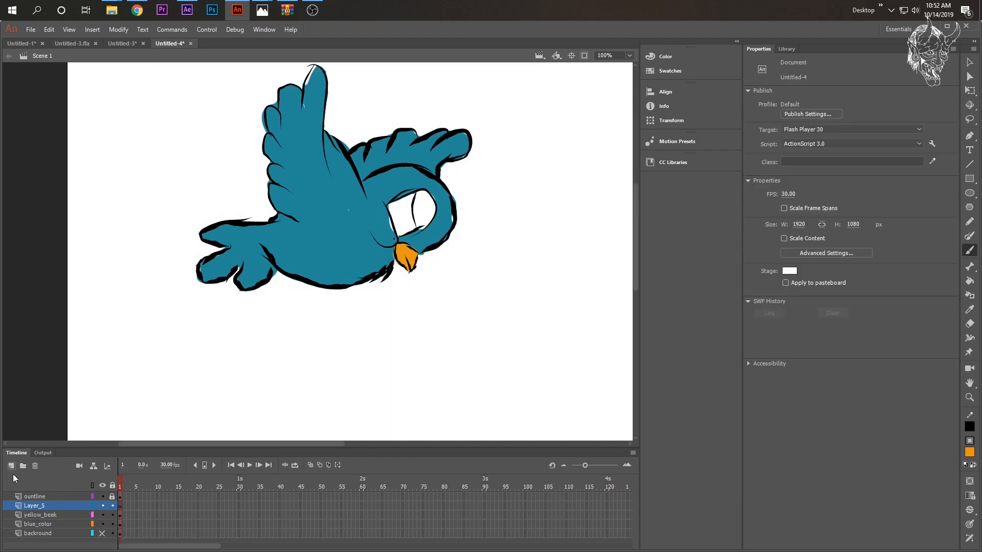
double_click(34, 506)
text(eyeball black)
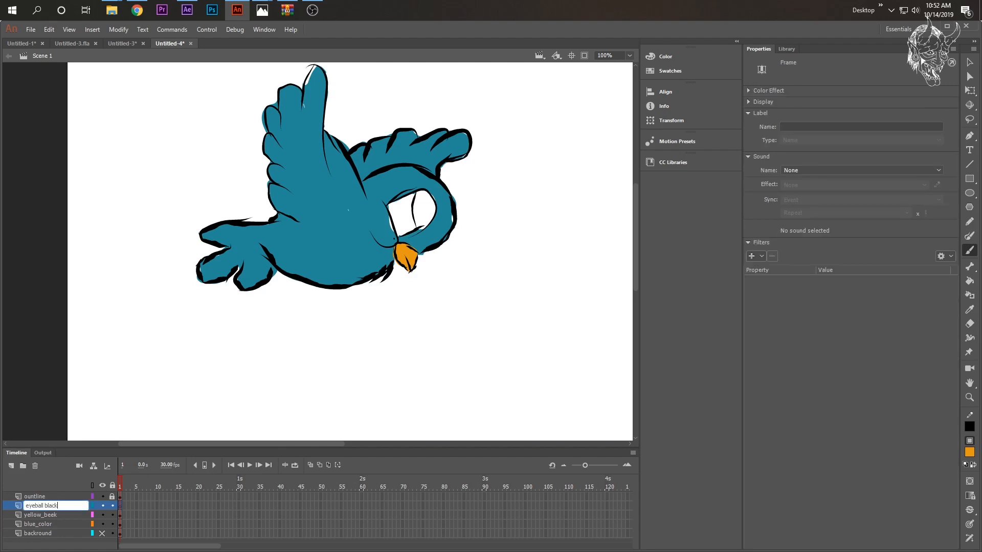
key(Return)
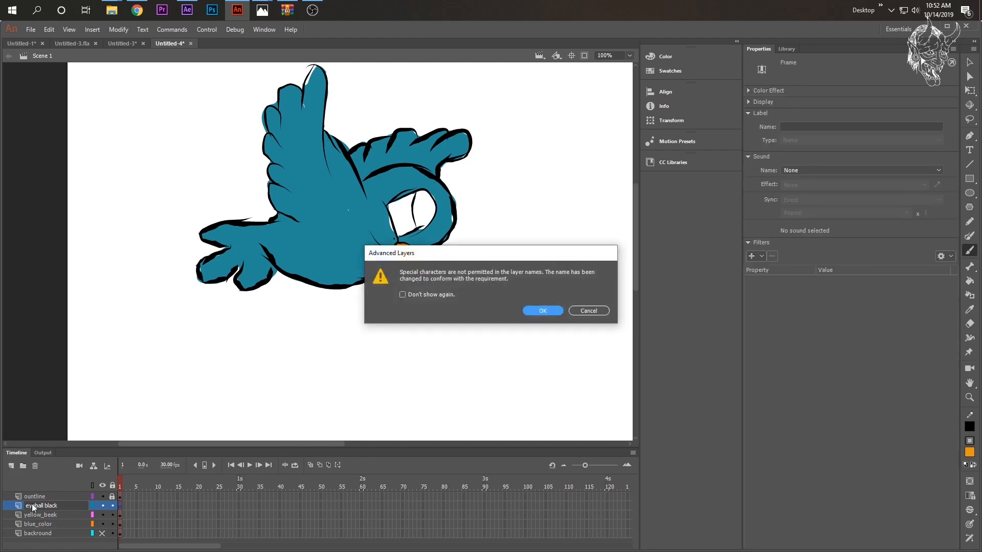
click(544, 310)
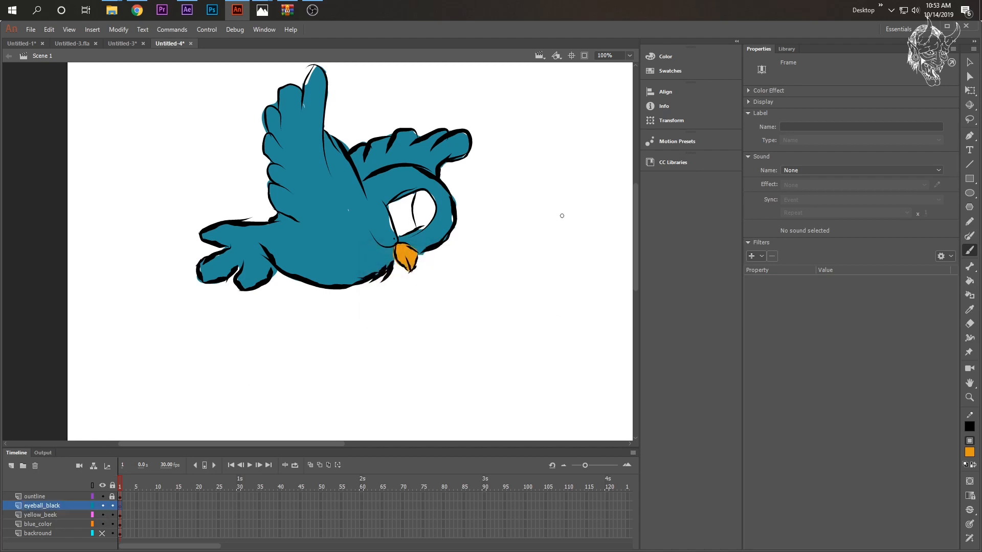
- Set the brush fill to black (#000000) and paint the bird's pupil on the eyeball_black layer
click(969, 249)
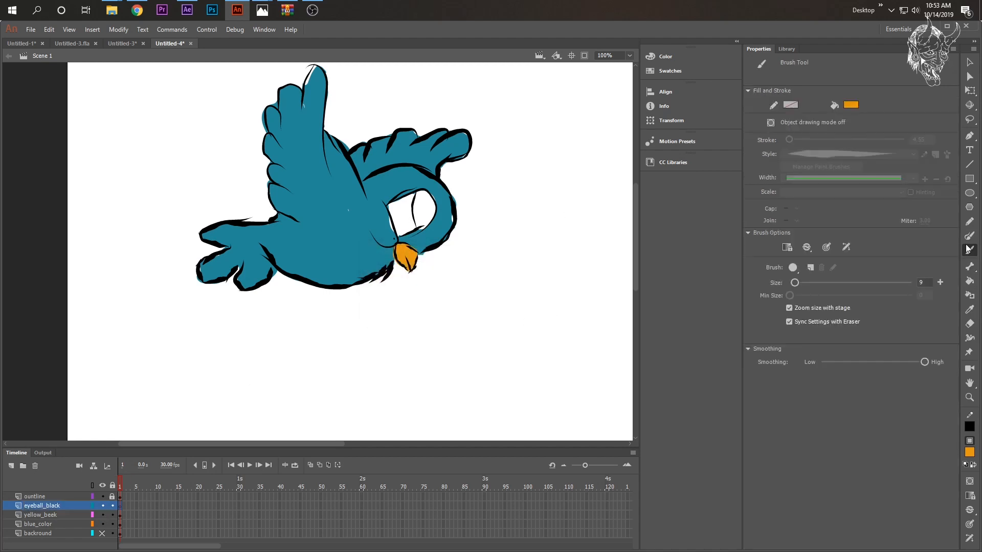
click(851, 104)
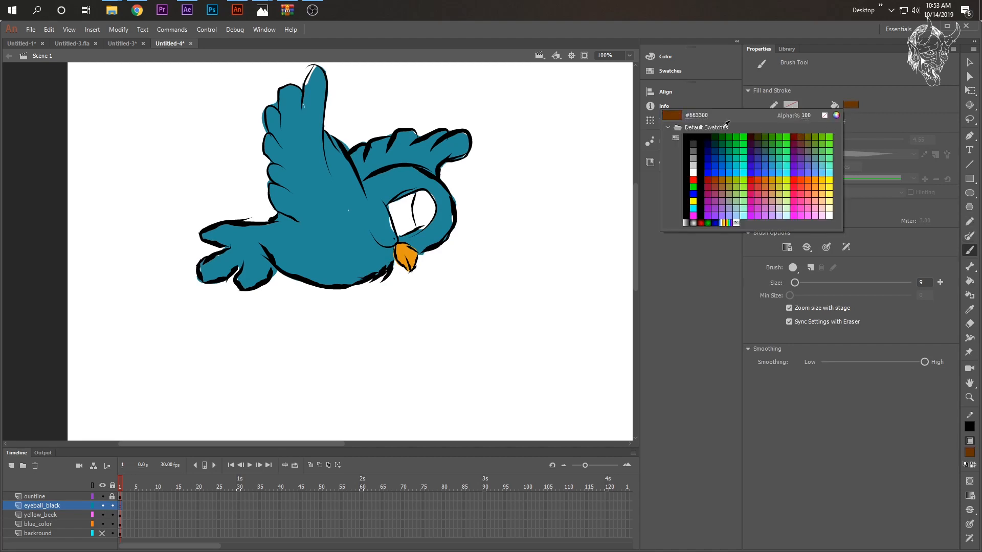
click(692, 134)
mouse_move(424, 192)
mouse_down()
mouse_move(421, 228)
mouse_move(430, 197)
mouse_move(433, 211)
mouse_up()
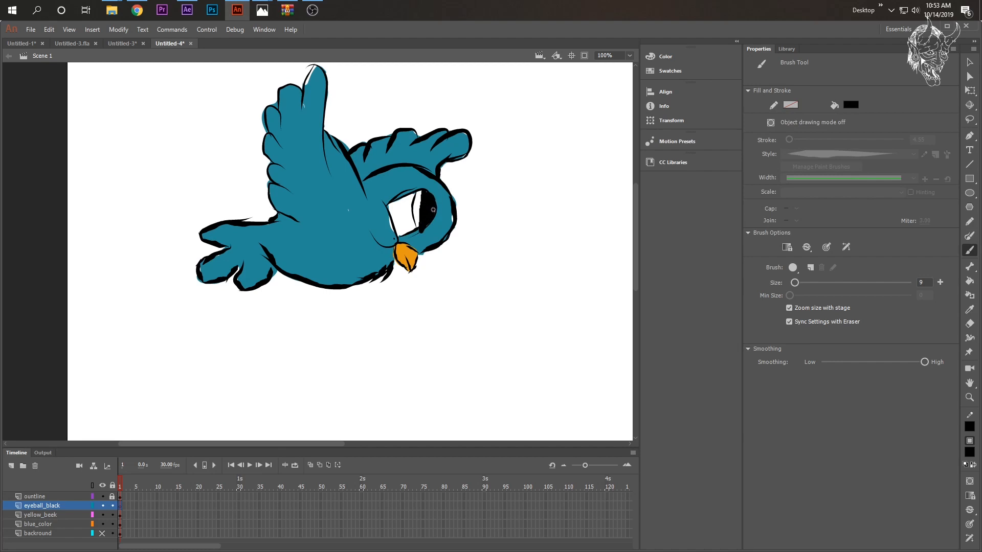
drag(426, 223, 443, 193)
- Move the eyeball_black layer beneath blue_color and deselect the painted pupil
drag(38, 506, 38, 529)
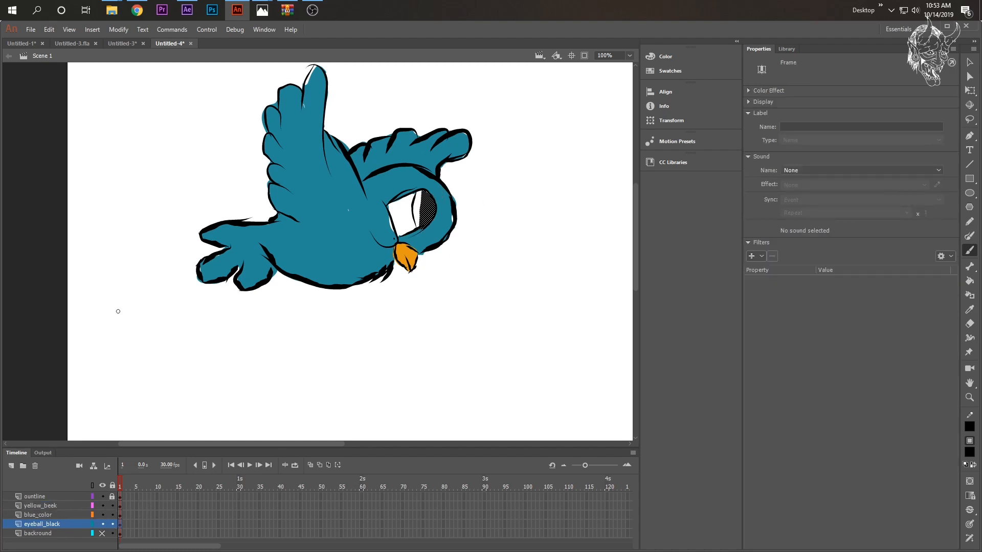
key(v)
click(114, 302)
scroll(388, 255, up, 3)
scroll(389, 256, down, 5)
scroll(358, 220, up, 2)
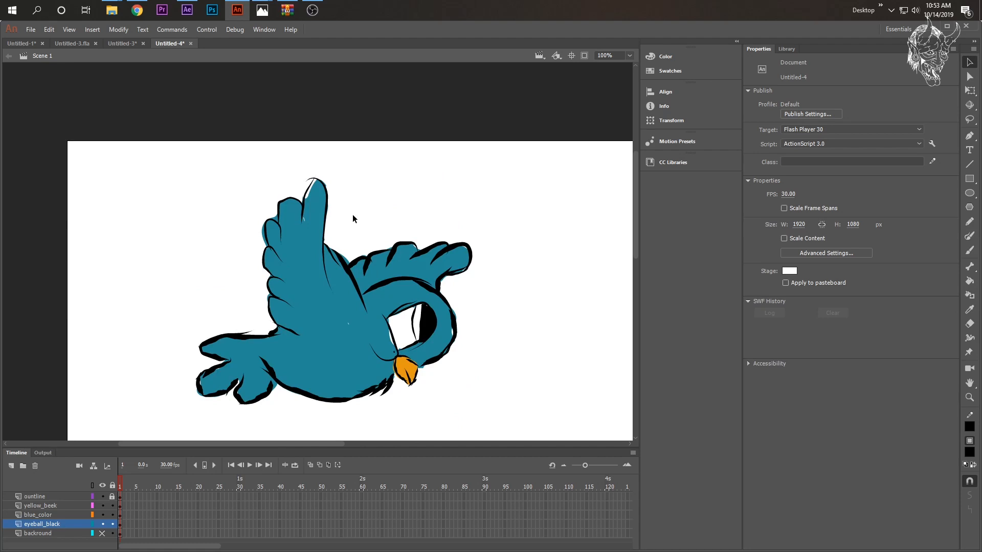
scroll(398, 205, down, 3)
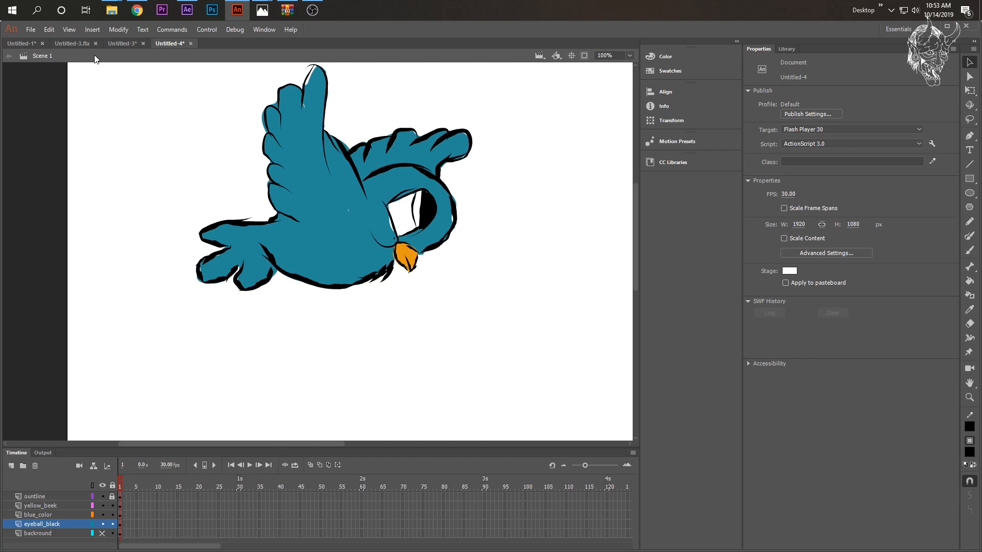
- Try to export the bird drawing as a GIF image with transparency
click(26, 29)
mouse_move(69, 191)
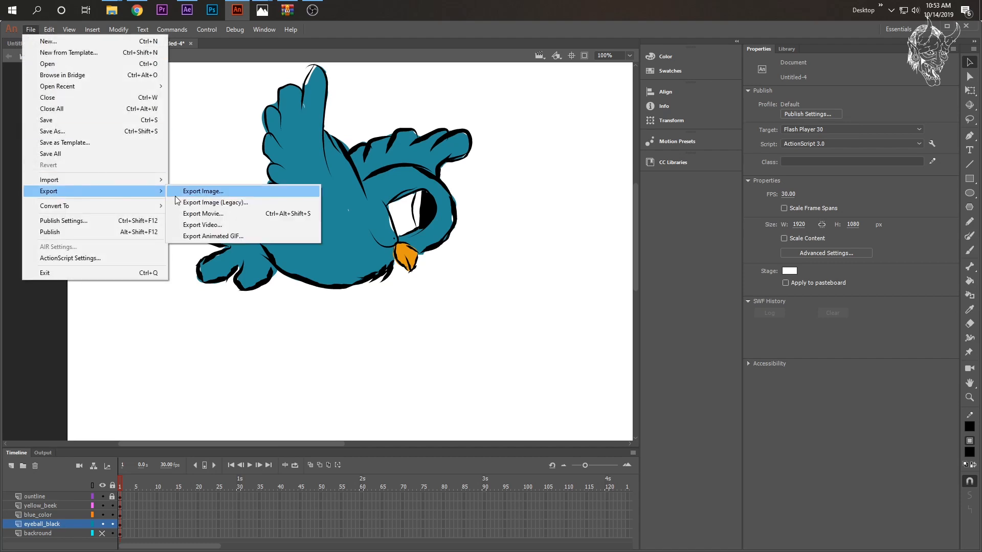
click(195, 191)
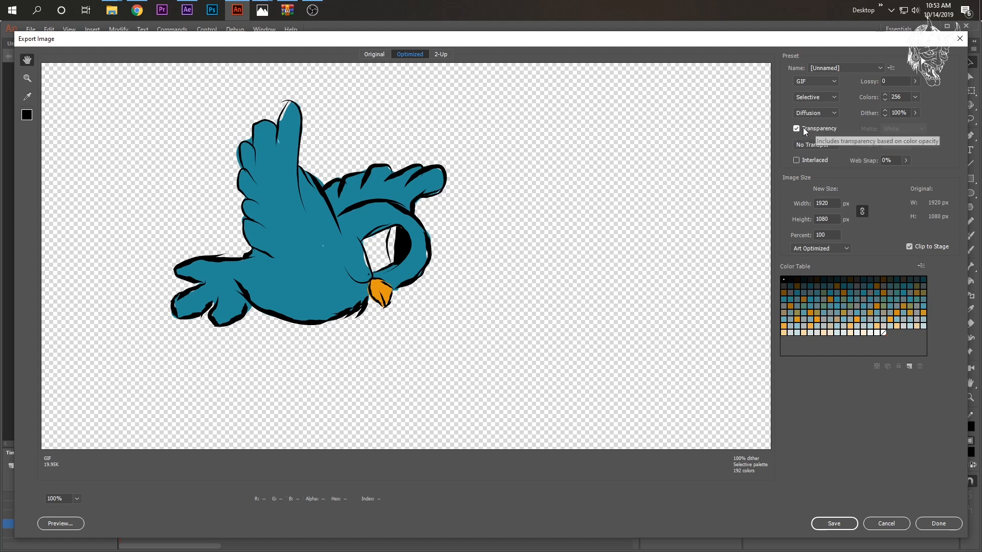
click(834, 523)
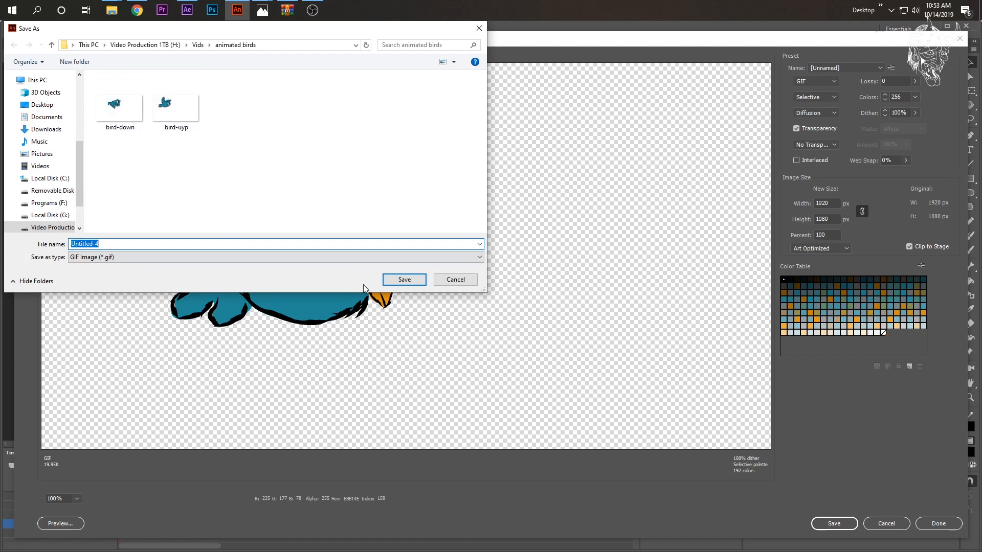
click(444, 280)
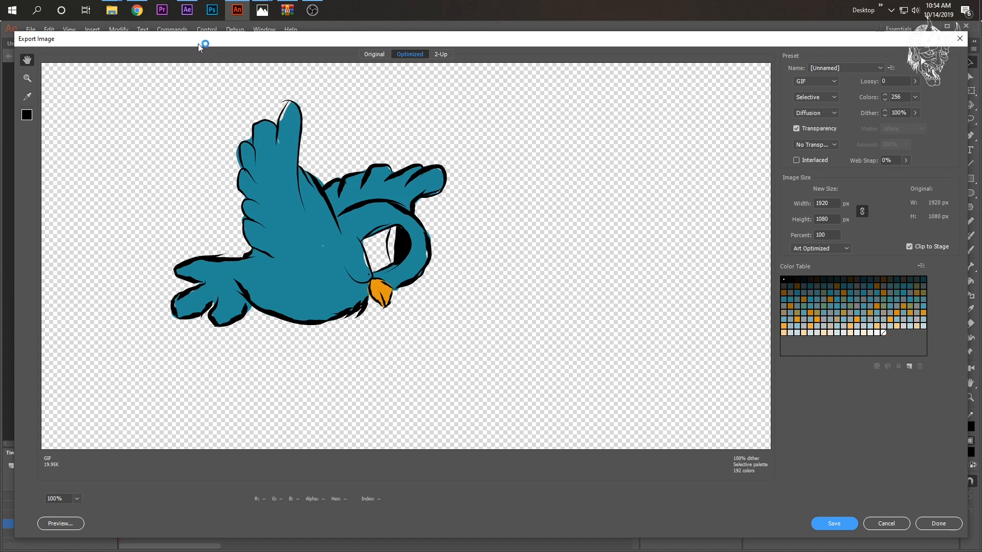
- Switch to After Effects and create a new 1920 x 1080 composition at 24 fps lasting 0:00:05:12
click(195, 11)
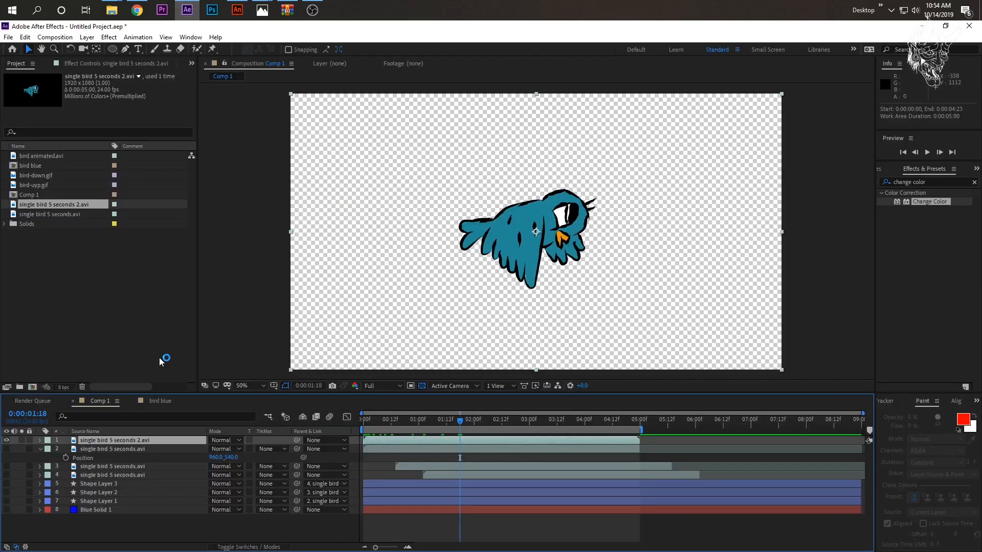
click(51, 38)
click(58, 51)
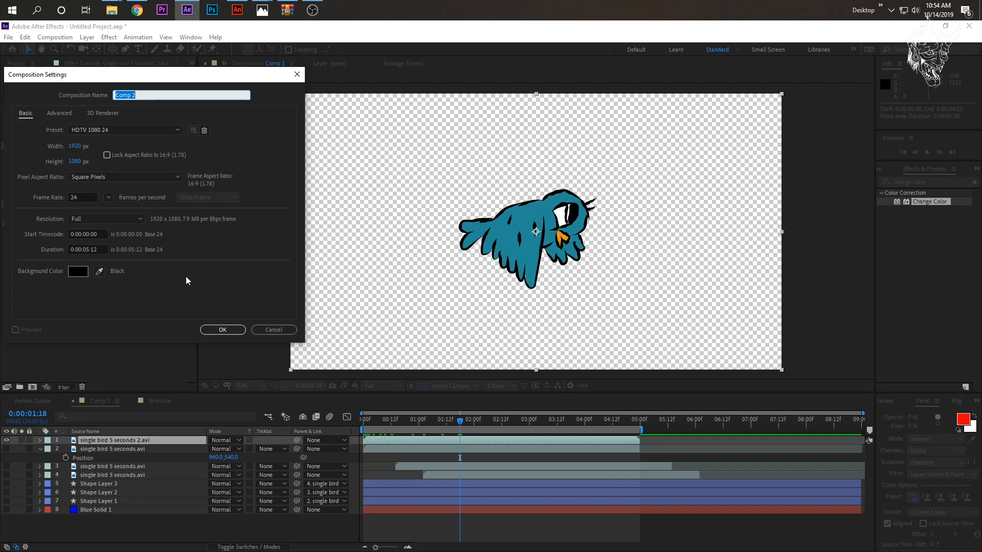
click(238, 335)
drag(385, 425, 363, 426)
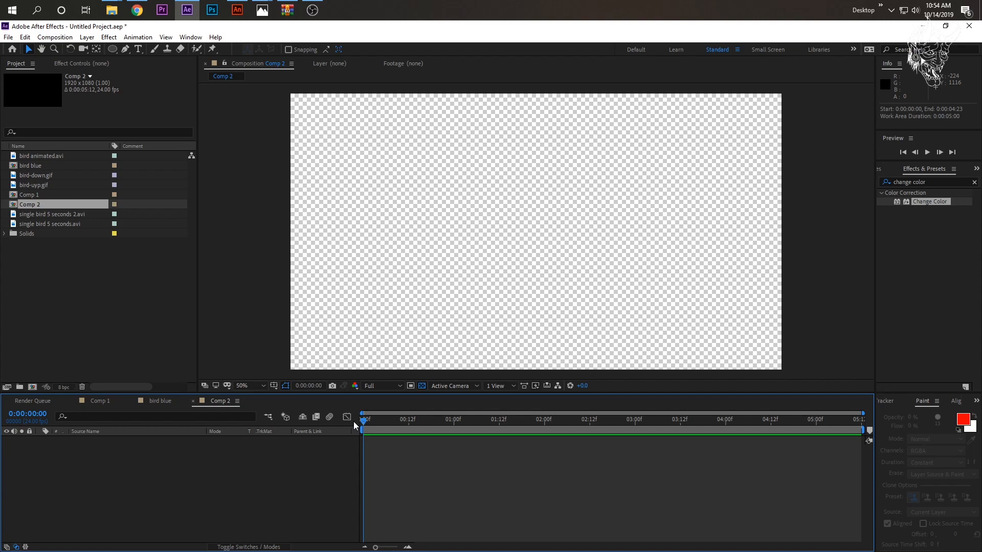
- Add bird-uyp.gif and bird-down.gif to the new composition, with bird-down.gif beneath, and return the playhead to the start
click(43, 223)
click(45, 214)
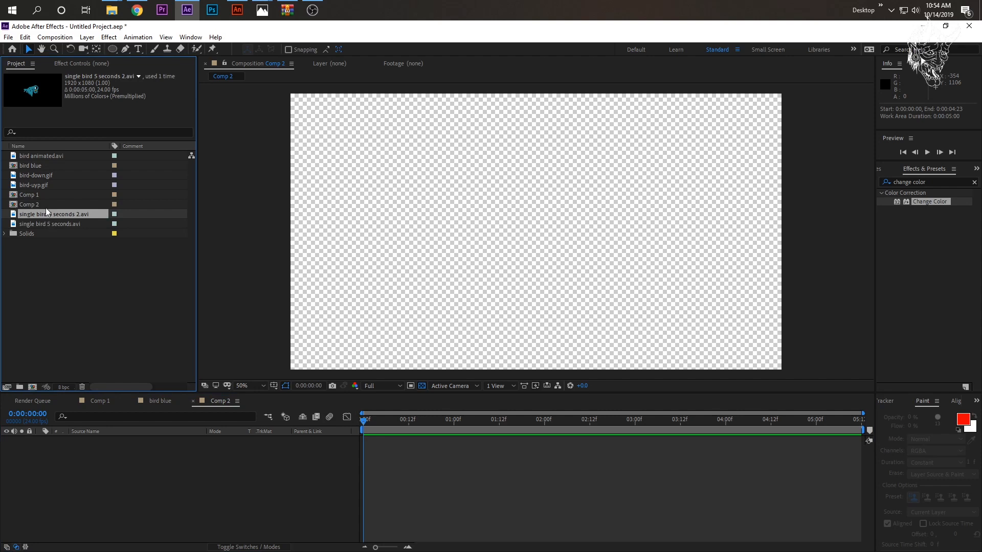
click(49, 175)
click(48, 185)
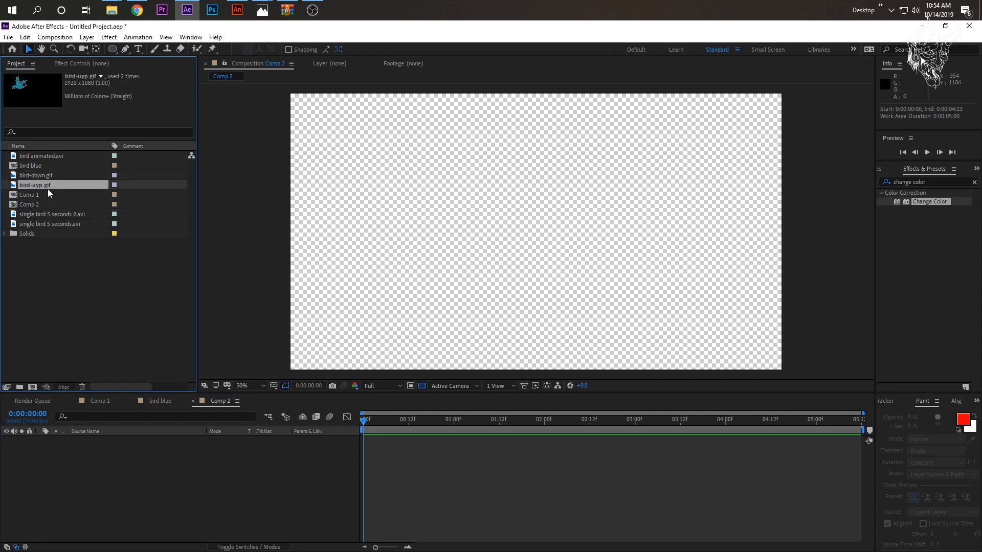
click(41, 175)
drag(42, 183, 105, 497)
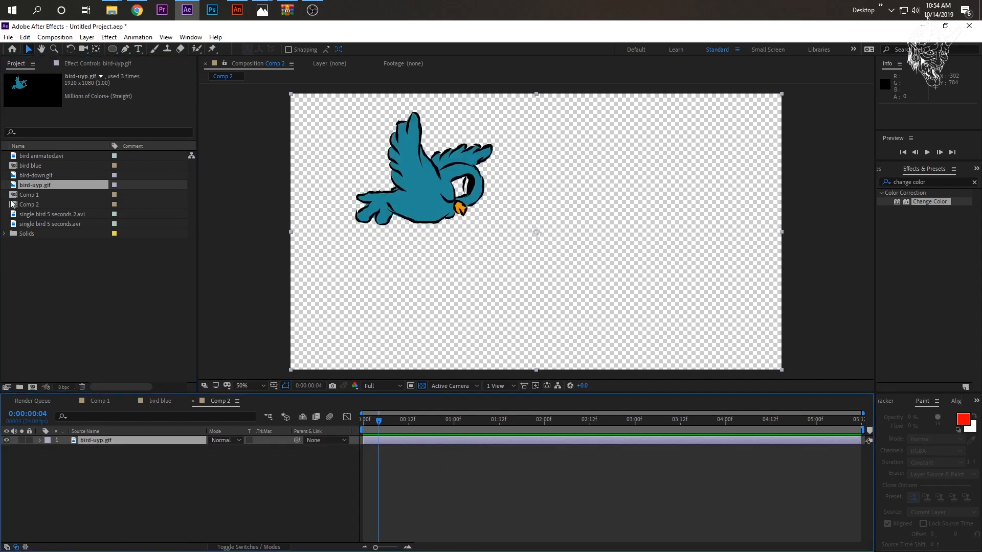
click(7, 440)
drag(42, 176, 94, 473)
drag(382, 418, 346, 441)
click(7, 440)
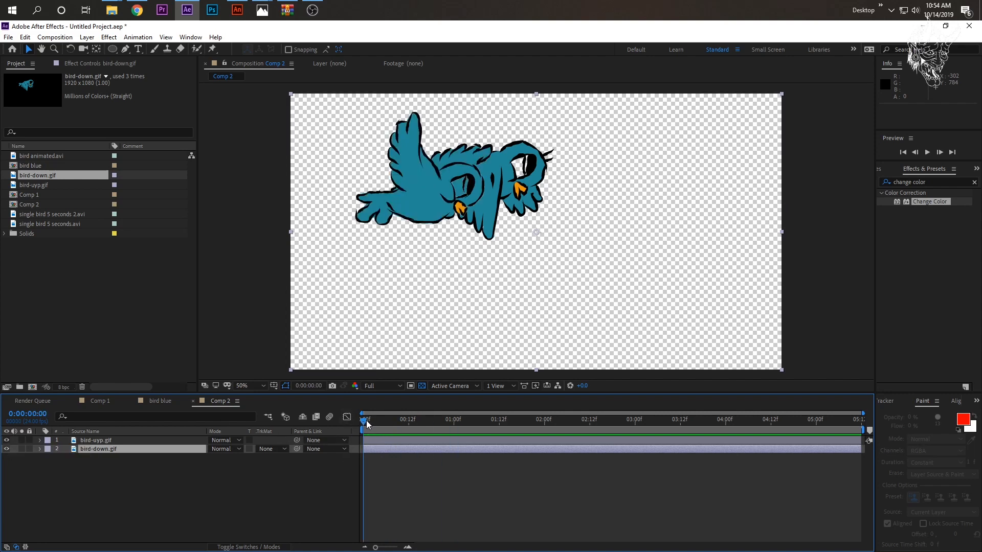
- Move bird-uyp.gif to about 1344, 734 near the frame's centre and align bird-down.gif with it at about 1108, 812
click(7, 449)
drag(412, 205, 509, 255)
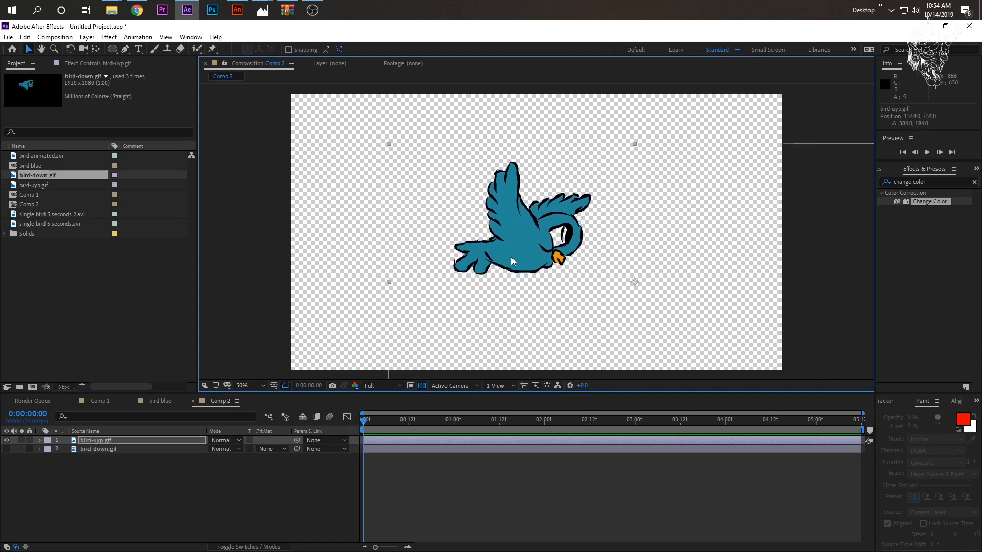
click(7, 440)
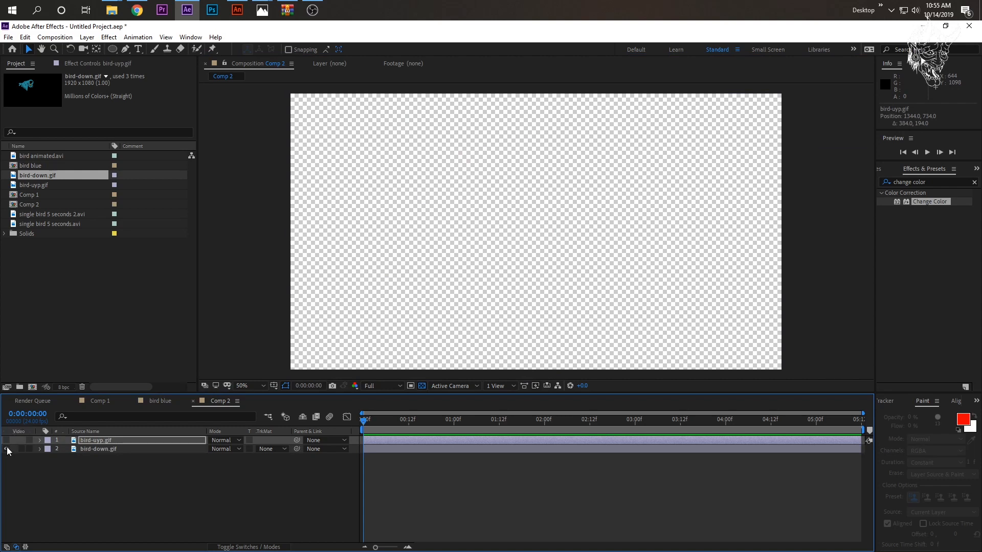
click(7, 449)
drag(513, 192, 551, 239)
click(7, 440)
drag(465, 227, 464, 249)
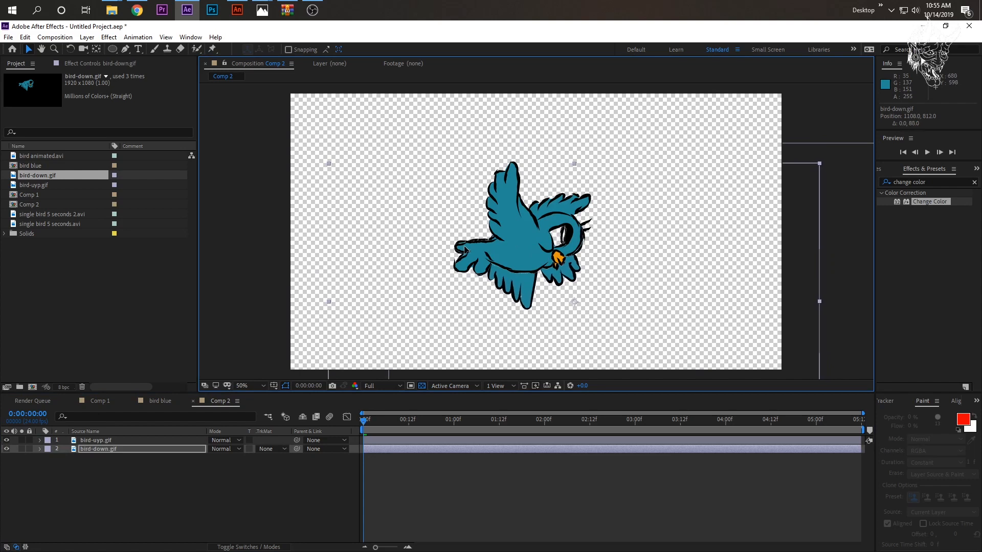
- Compare the alignment of the two wing poses by toggling their visibility, leaving only bird-down.gif shown
click(6, 440)
click(6, 449)
click(6, 449)
click(6, 440)
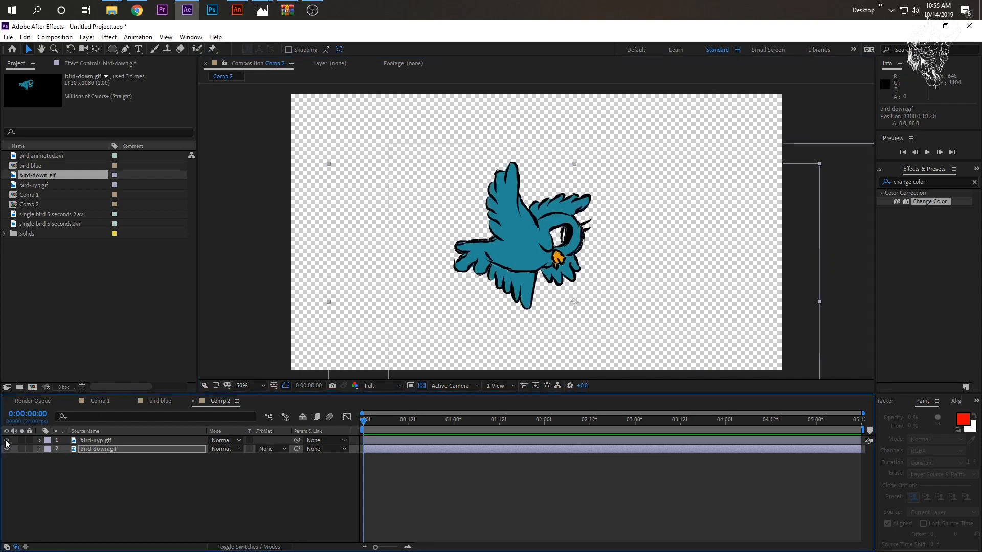
click(6, 449)
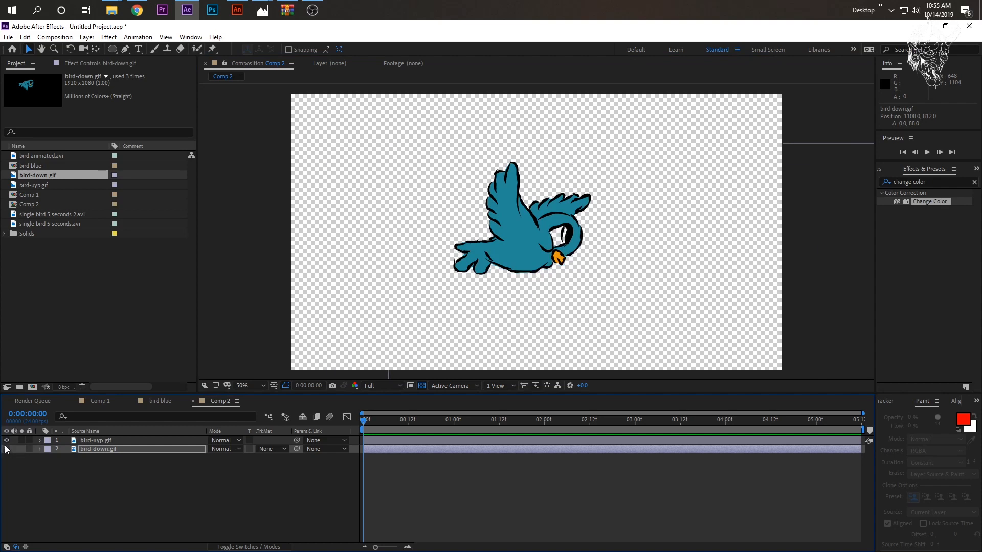
click(6, 440)
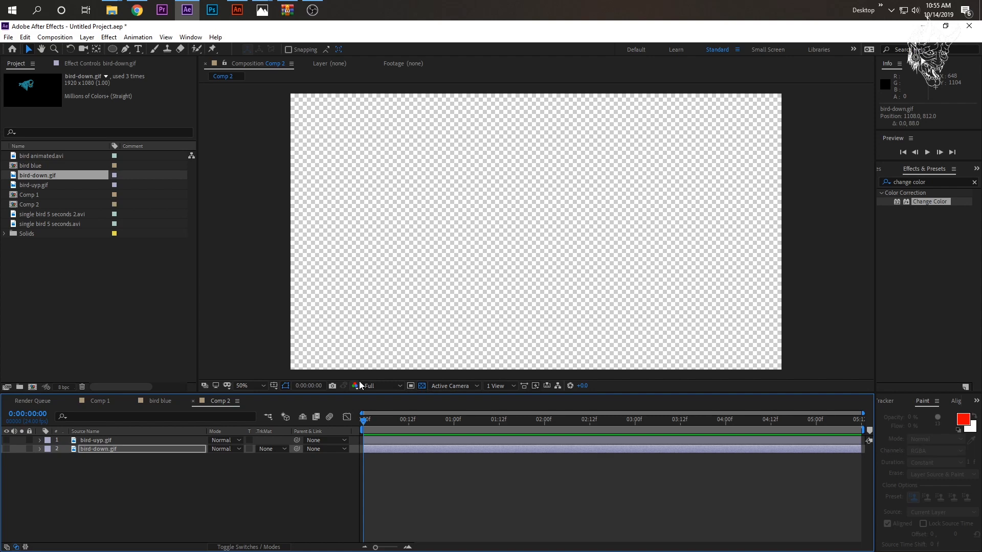
click(7, 449)
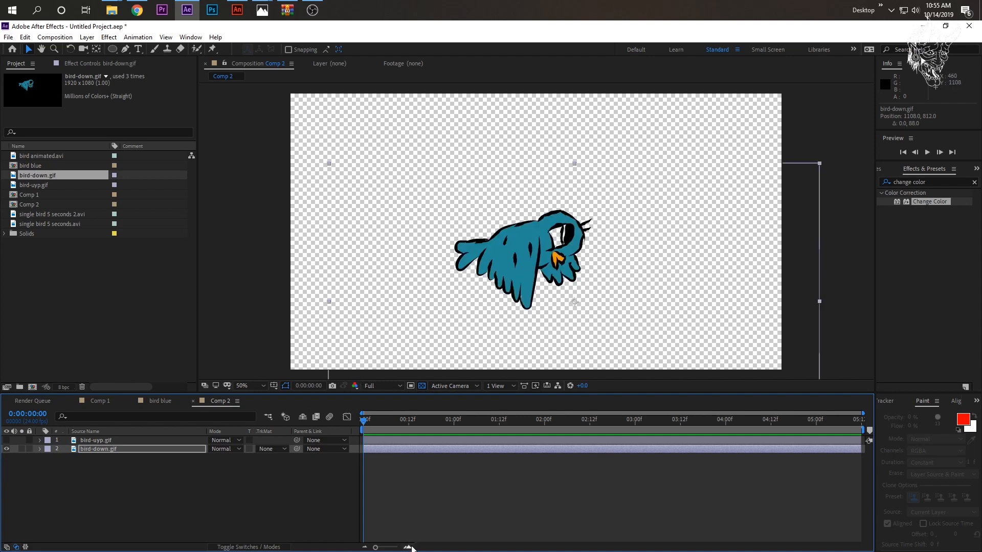
- Split bird-down.gif at frame 2, delete the remainder, and return the playhead to the start
click(407, 547)
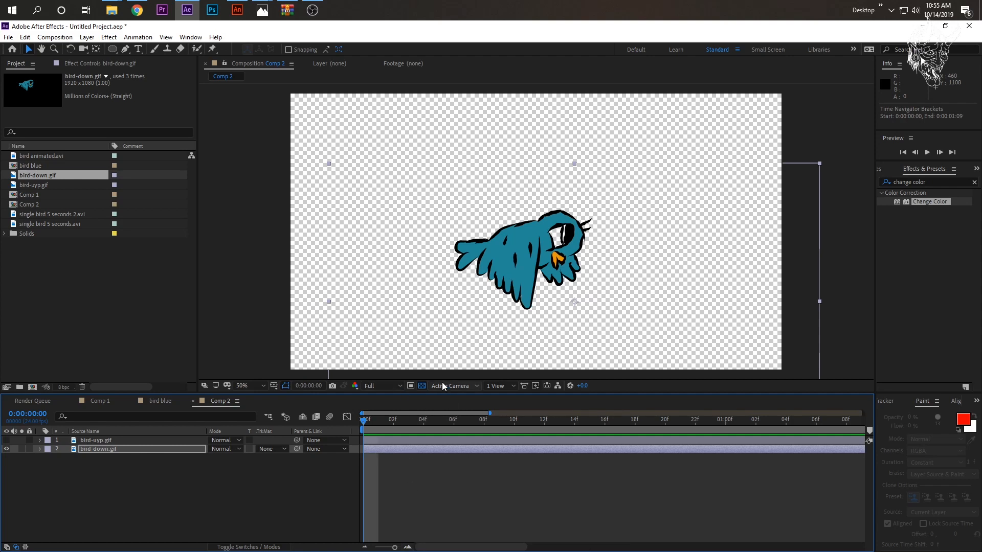
key(Page_Down)
key(Page_Down)
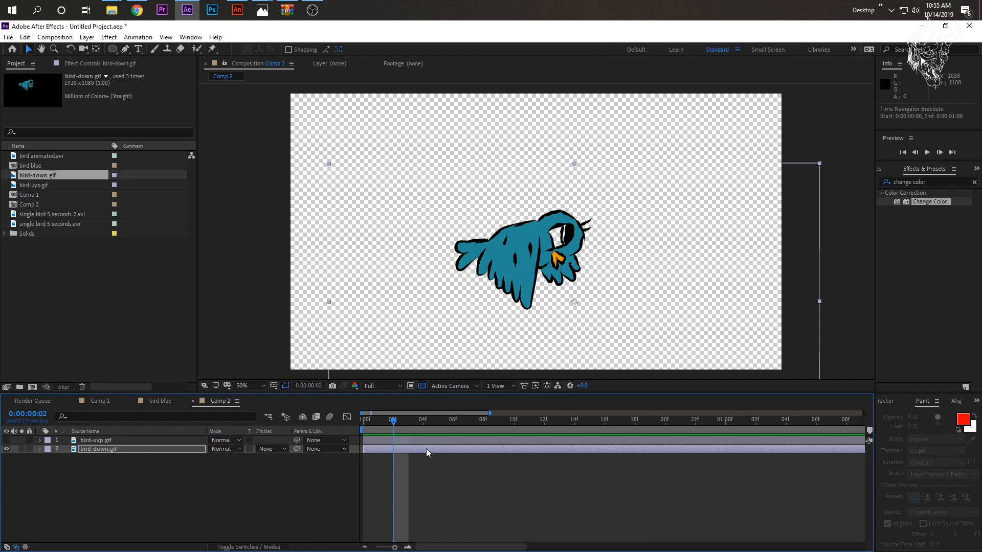
key(ctrl+shift+d)
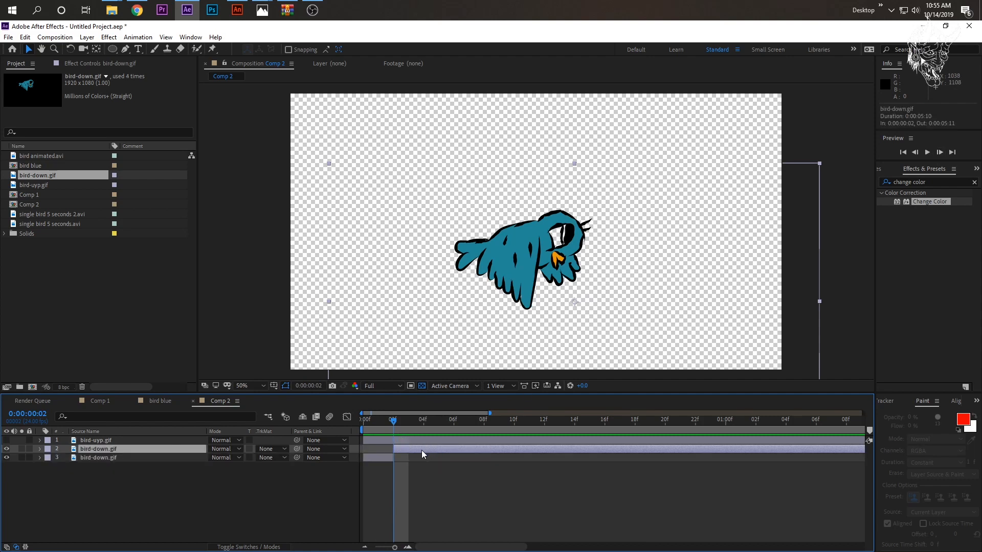
key(Delete)
click(381, 427)
drag(381, 427, 365, 429)
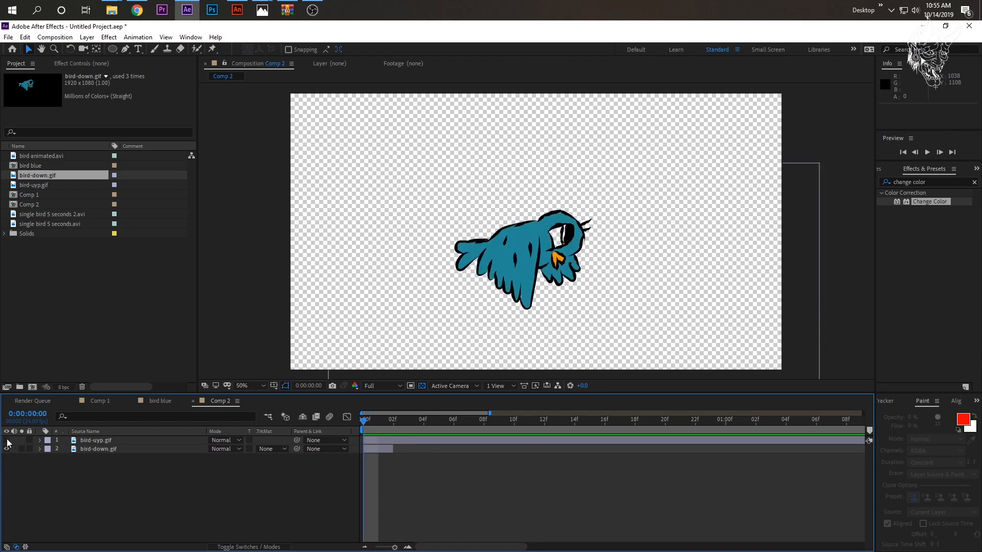
- Show bird-uyp.gif, trim it to run from frame 2 to frame 4, and return the playhead to the start
click(7, 441)
drag(372, 426, 424, 422)
click(369, 441)
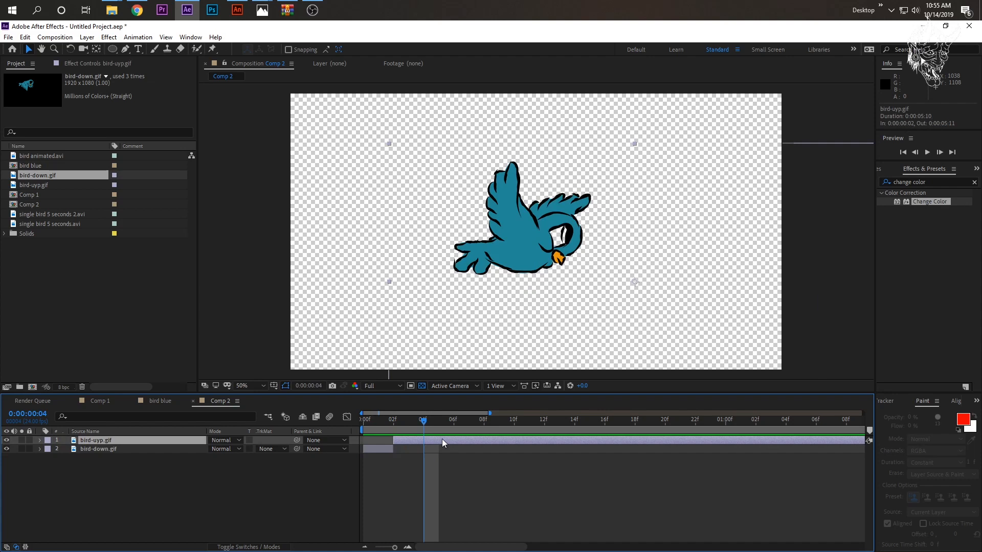
key(ctrl+shift+d)
key(Delete)
drag(389, 420, 360, 434)
- Duplicate the trimmed bird-uyp.gif and bird-down.gif layers together
click(106, 452)
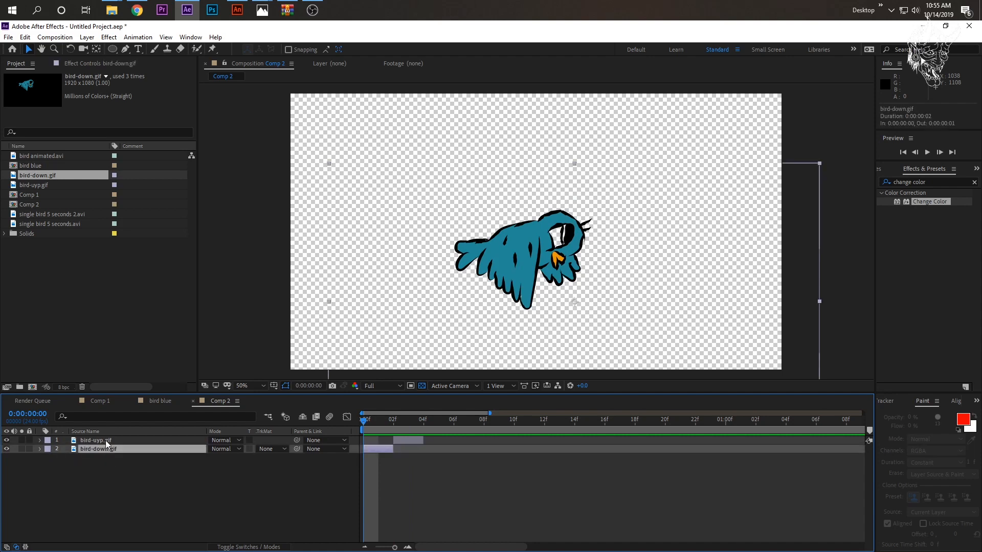
shift+click(106, 441)
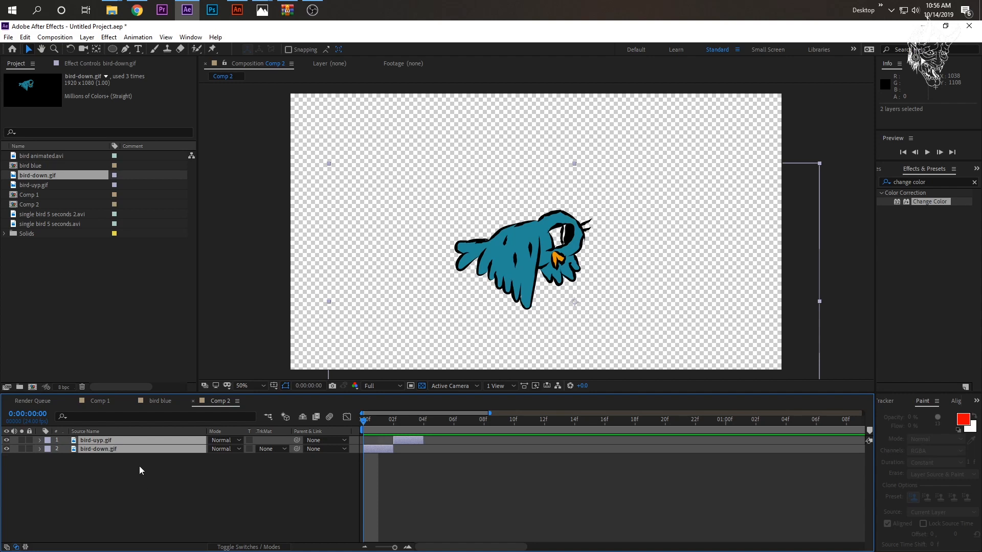
key(ctrl+d)
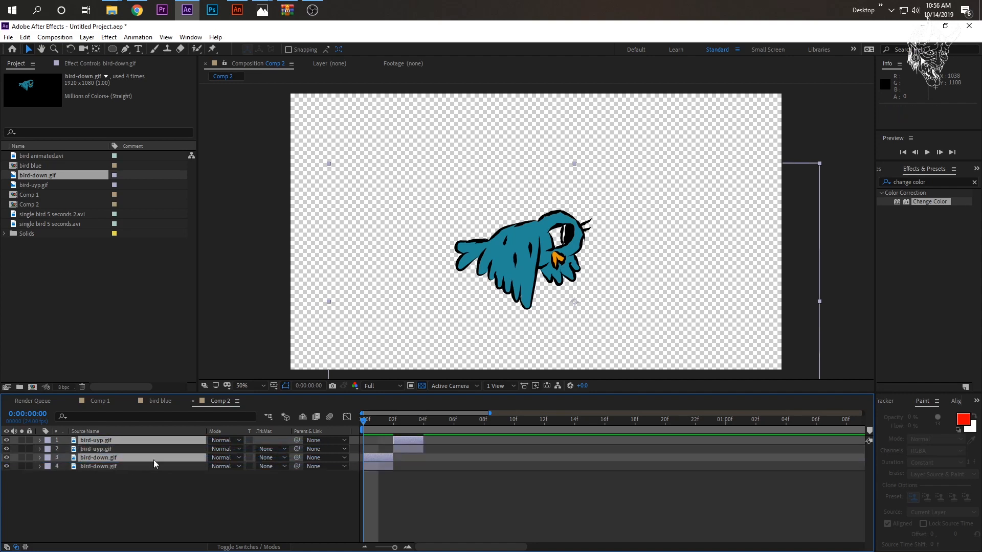
- Place the duplicated pose pair from frame 4, duplicate all four layers, and place the new copies from frame 8
drag(377, 457, 430, 457)
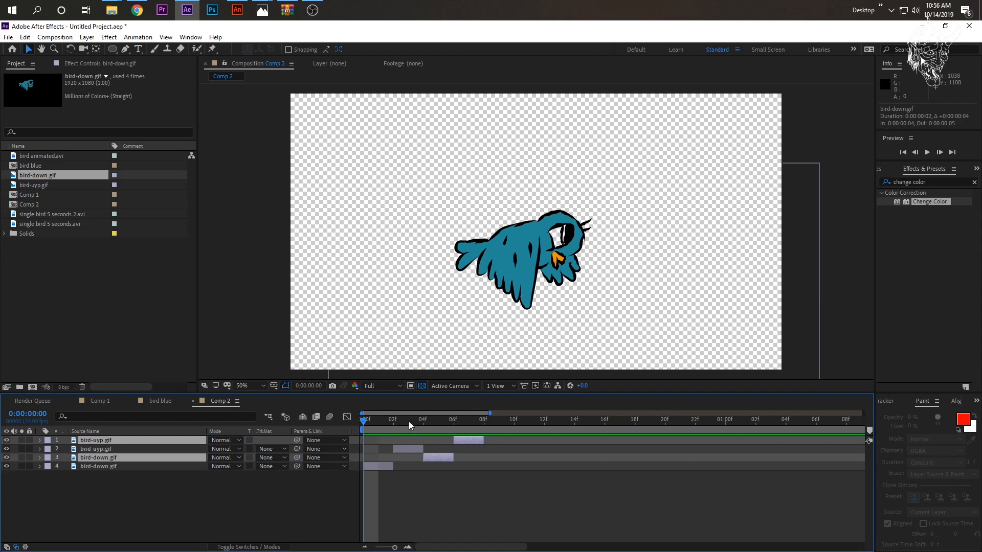
click(151, 466)
shift+click(145, 443)
key(ctrl+d)
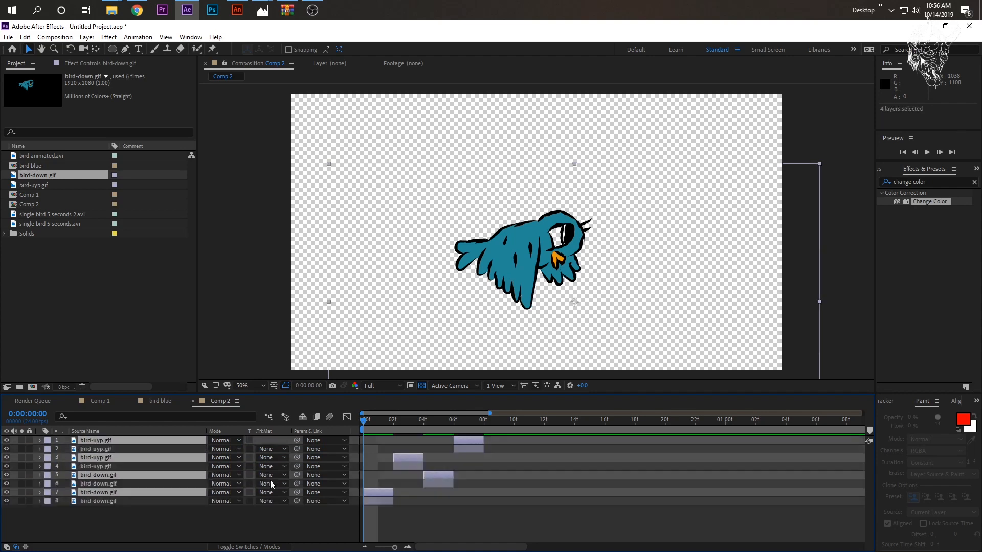
drag(457, 428, 484, 425)
drag(407, 459, 523, 459)
- Play back the two-frame wing-flap sequence at a smaller preview magnification
key(space)
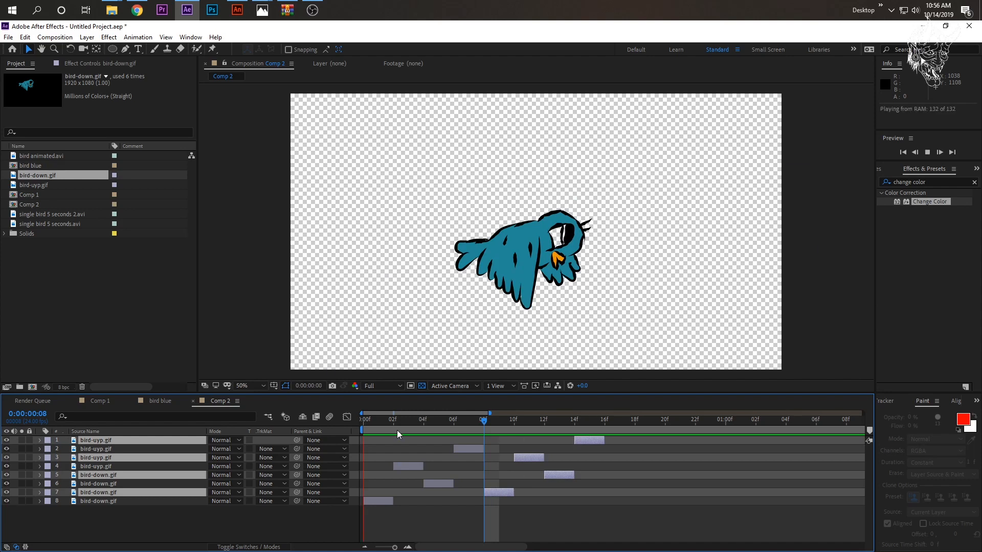
scroll(532, 189, down, 2)
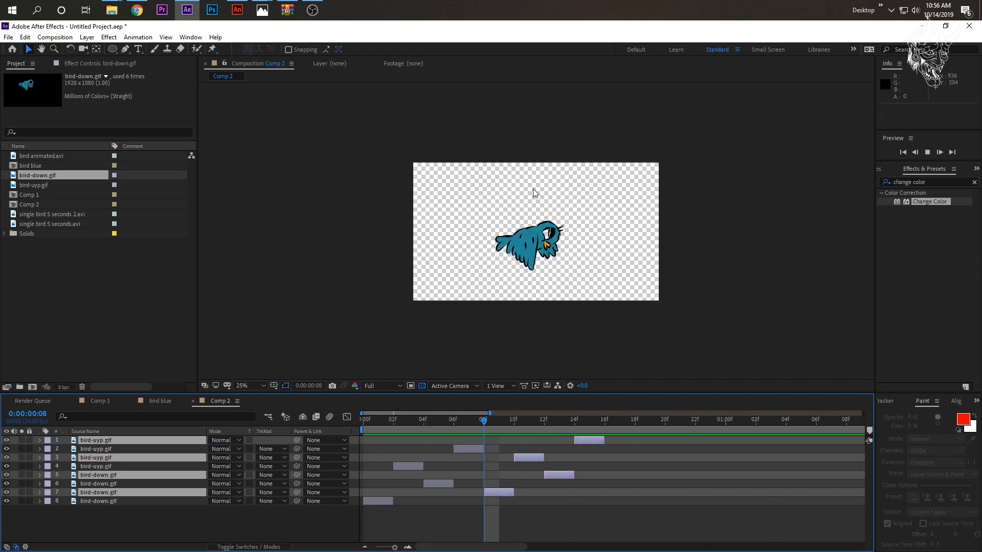
key(space)
key(space)
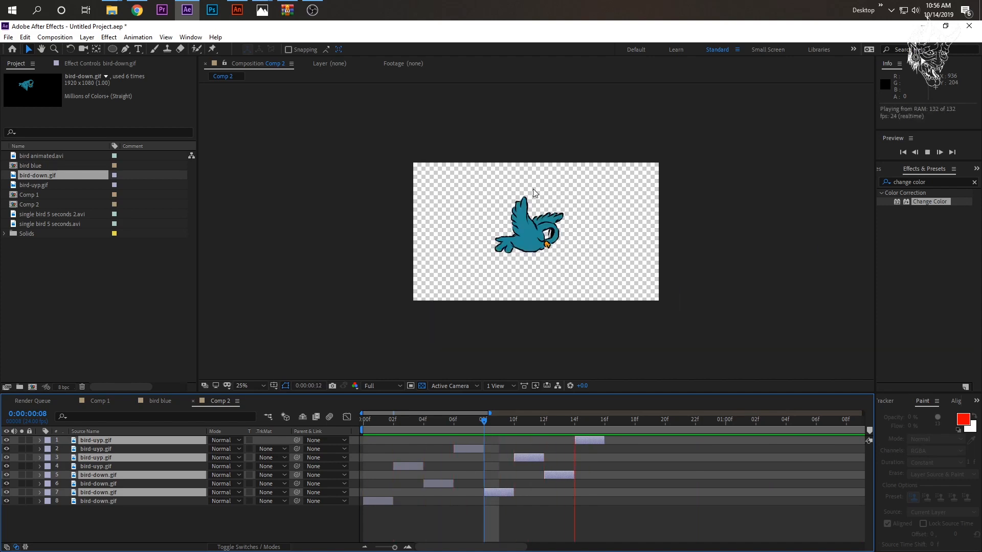
key(space)
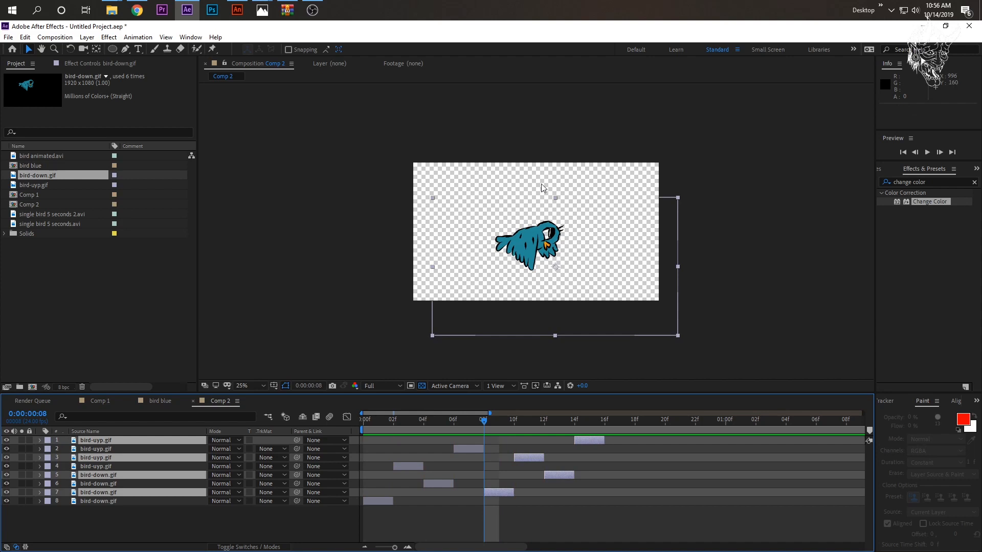
- Extend the first bird-down.gif clip to three frames and make the first bird-uyp.gif clip run from frame 3 to frame 6
drag(423, 421, 352, 430)
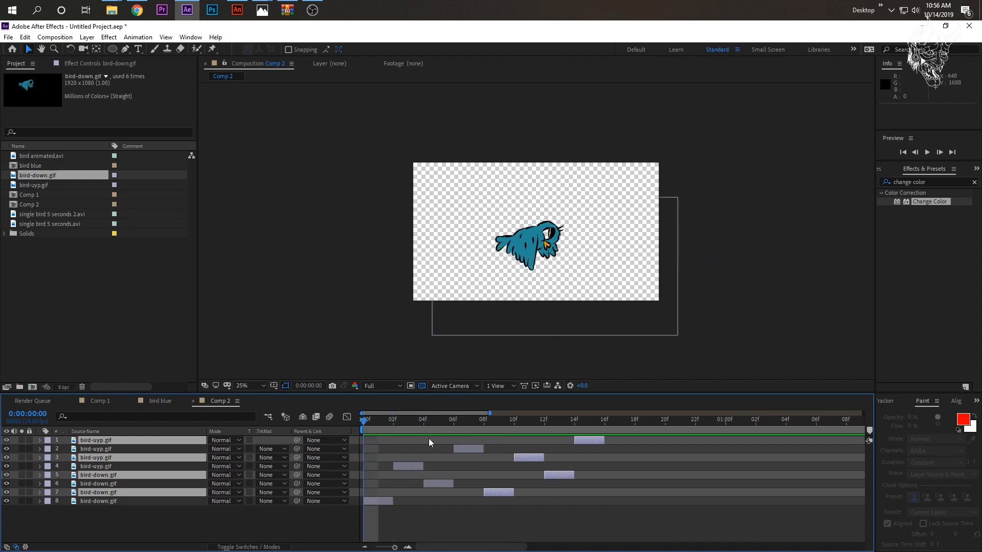
click(391, 426)
drag(392, 501, 406, 502)
drag(412, 466, 458, 466)
- Delete the six remaining two-frame copies, keeping only the two lengthened bird-down.gif and bird-uyp.gif layers
click(446, 484)
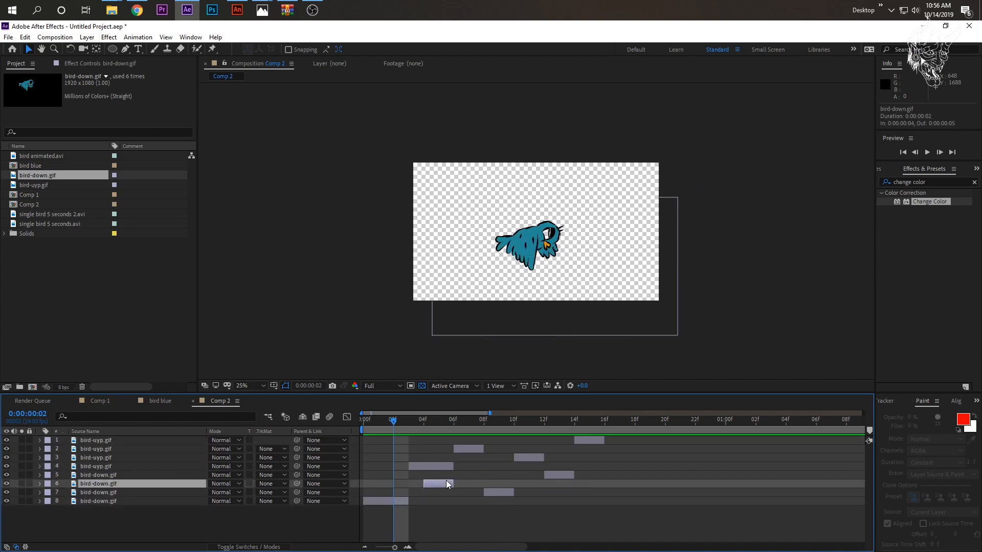
shift+click(459, 451)
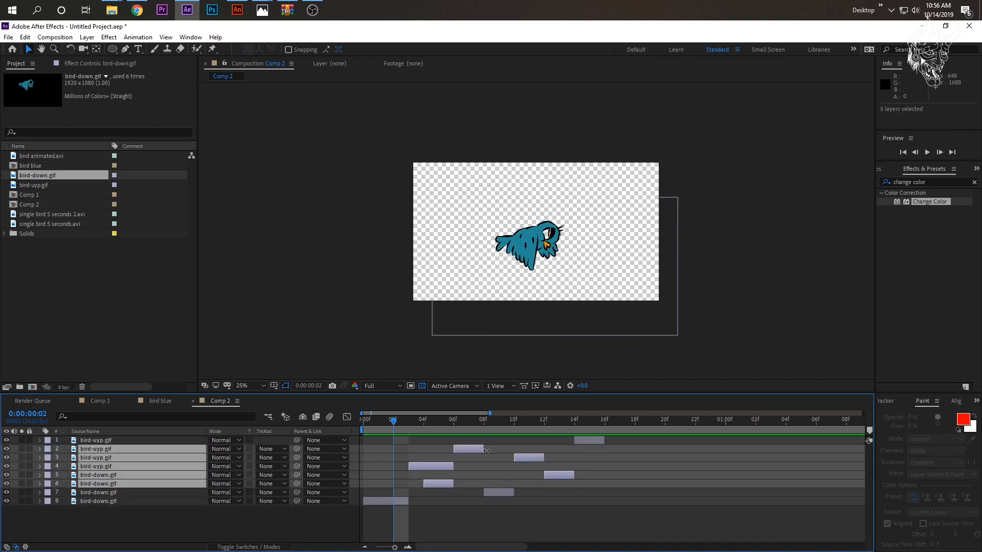
click(466, 463)
click(444, 484)
ctrl+click(469, 450)
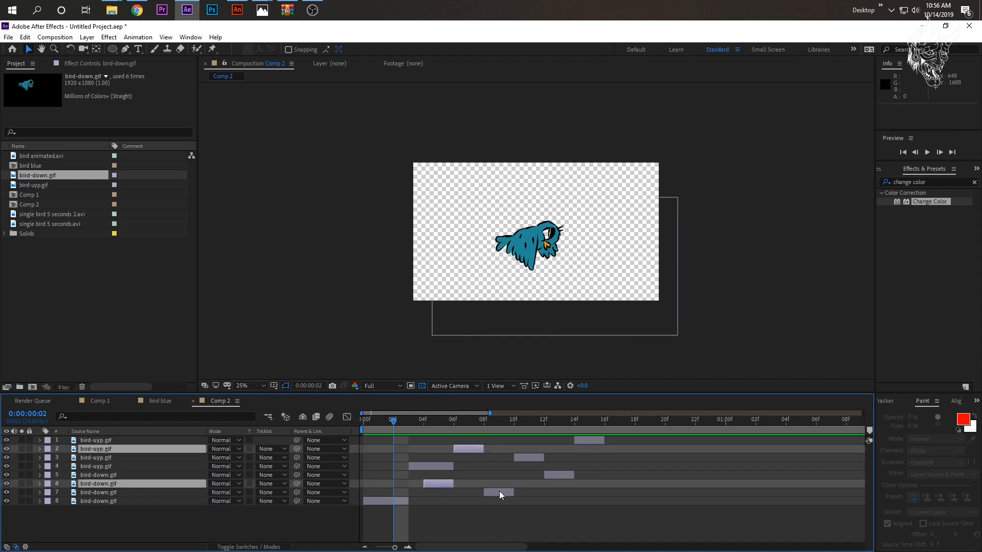
ctrl+click(500, 492)
ctrl+click(530, 458)
ctrl+click(551, 476)
ctrl+click(587, 440)
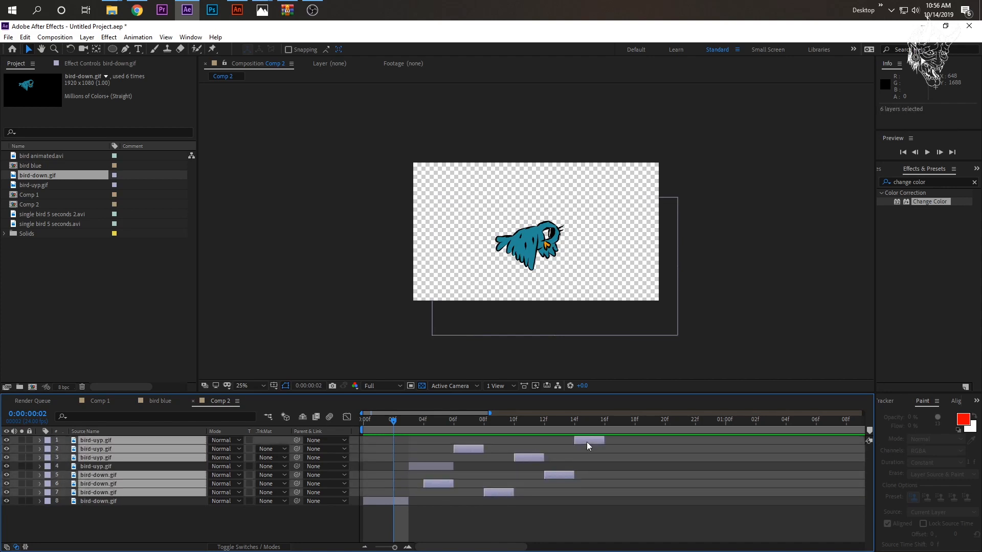
key(Delete)
- Duplicate the three-frame bird-uyp.gif and bird-down.gif pair and move the copies to start at frame 6
click(441, 439)
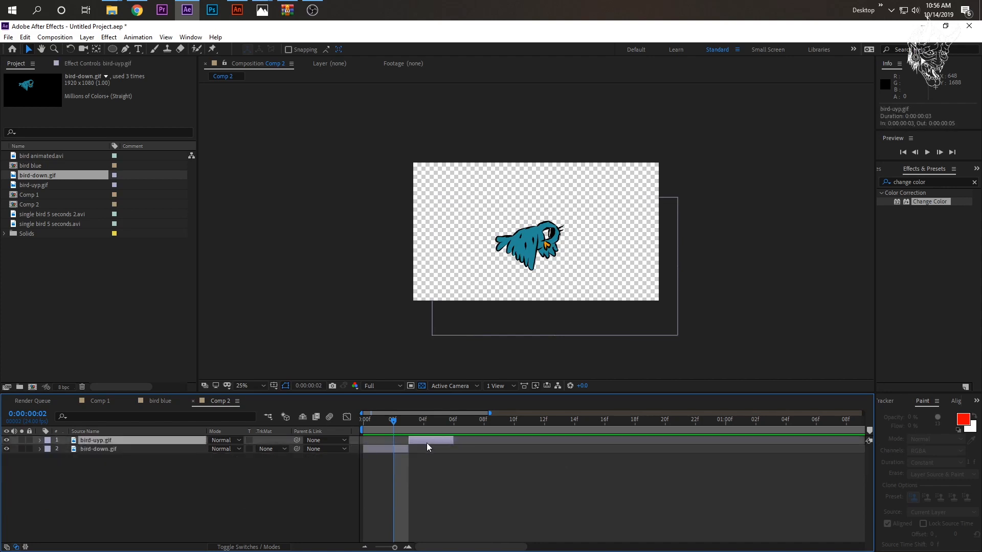
ctrl+click(134, 449)
key(ctrl+d)
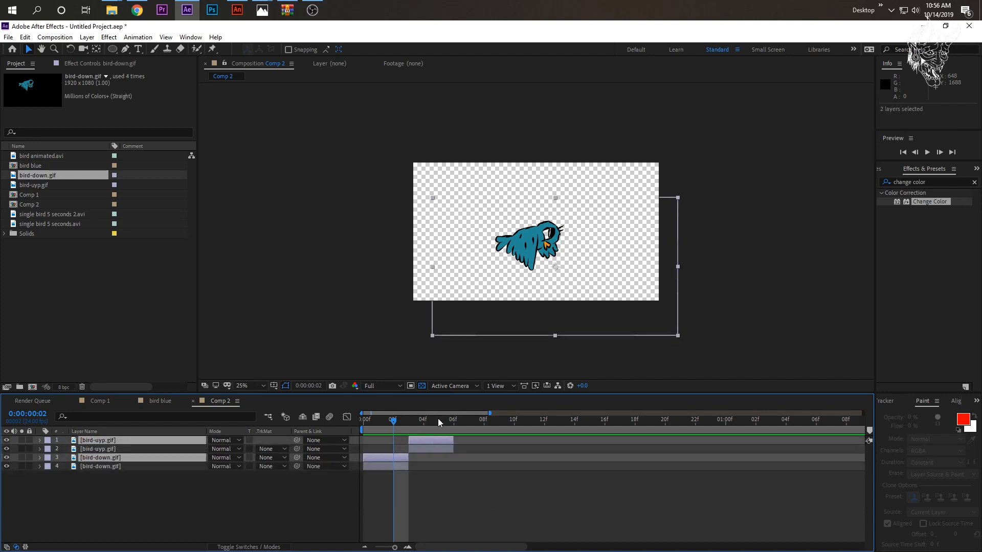
click(453, 419)
drag(428, 441, 521, 445)
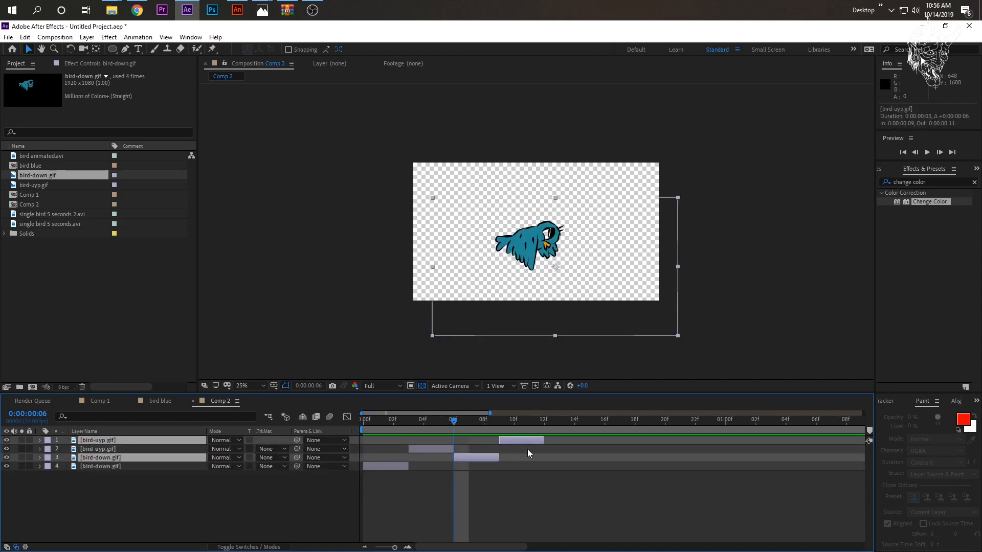
- Duplicate the pose pair again, move the new copies to start at frame 12, and play back the sequence
key(ctrl+d)
click(544, 426)
drag(520, 439, 613, 454)
key(space)
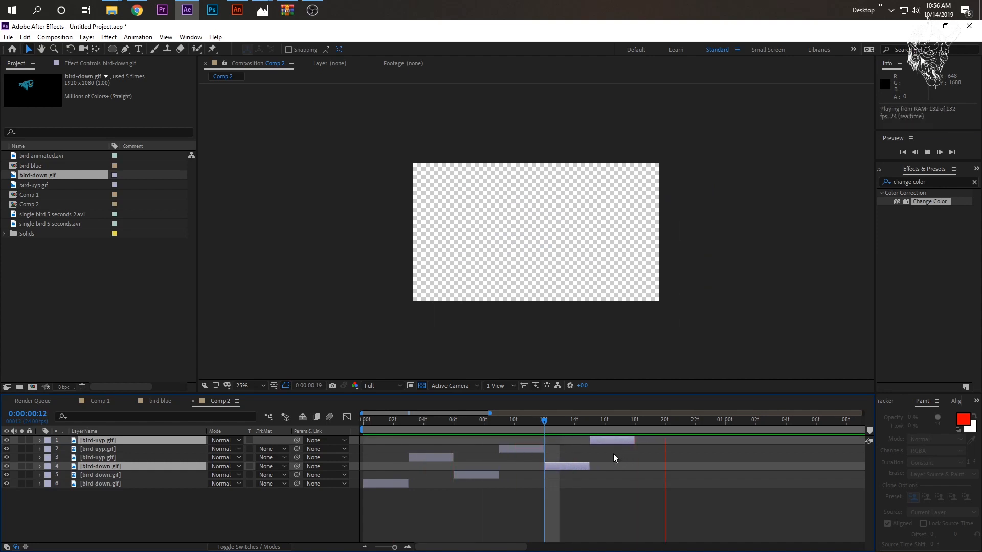
key(space)
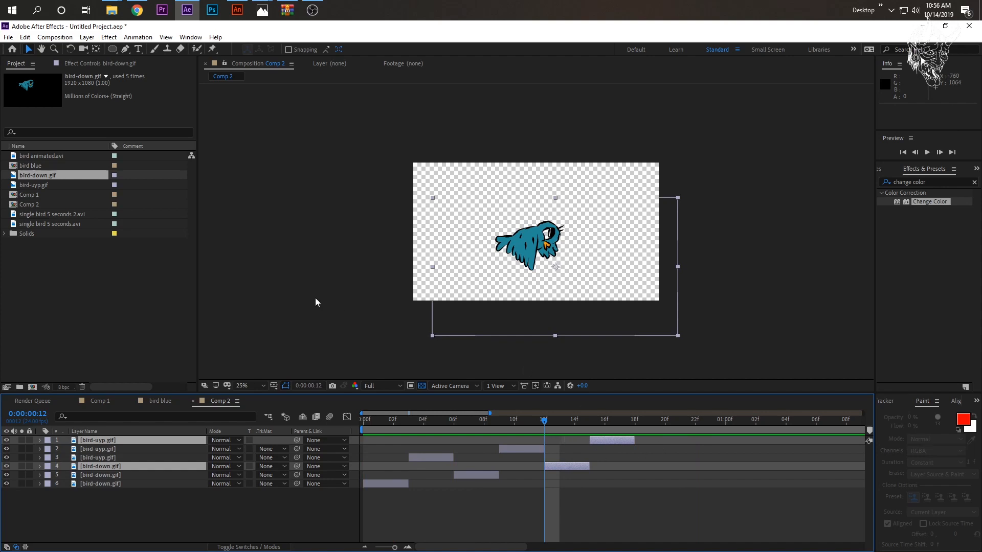
- Open Crate's Looper Script to view its footage loop options and close it without applying
click(8, 36)
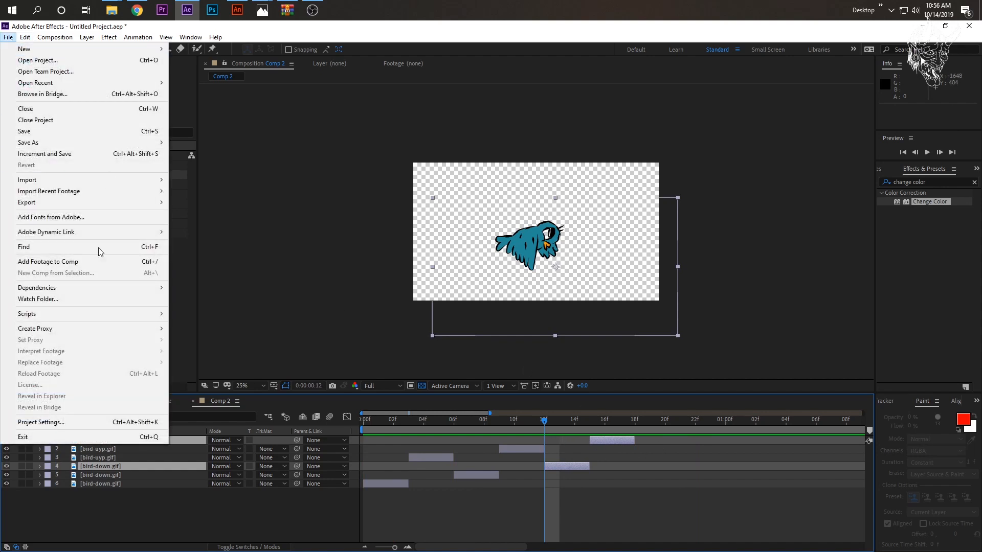
mouse_move(56, 314)
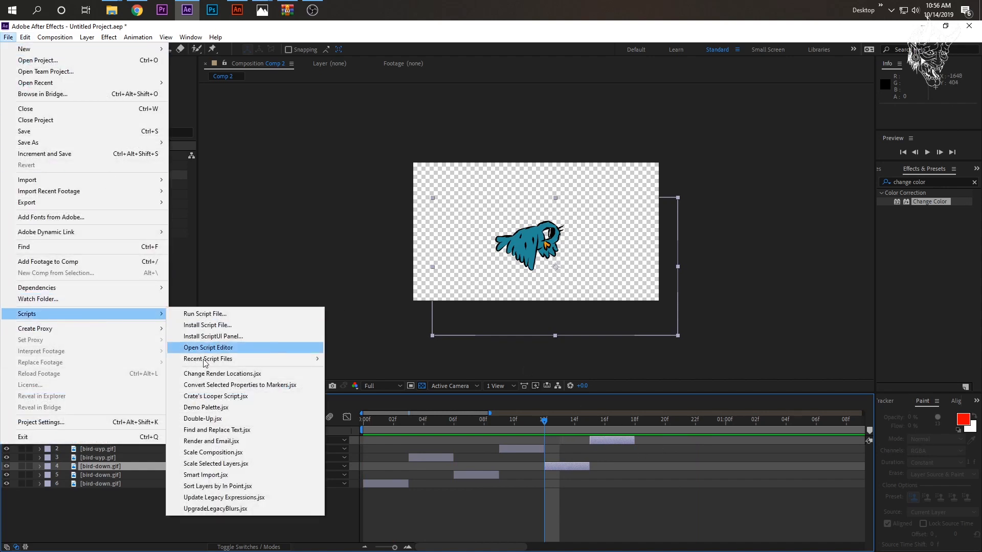
click(215, 396)
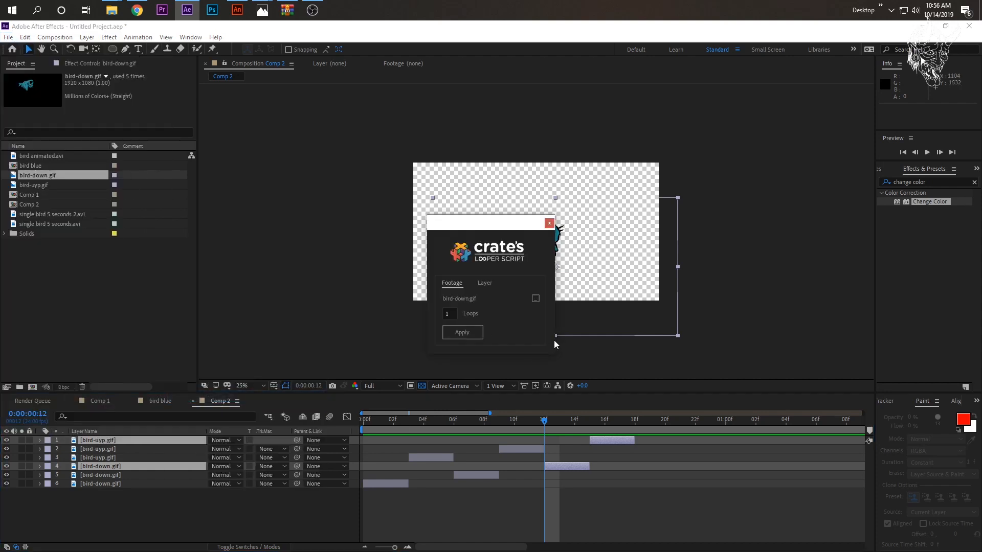
drag(479, 225, 661, 342)
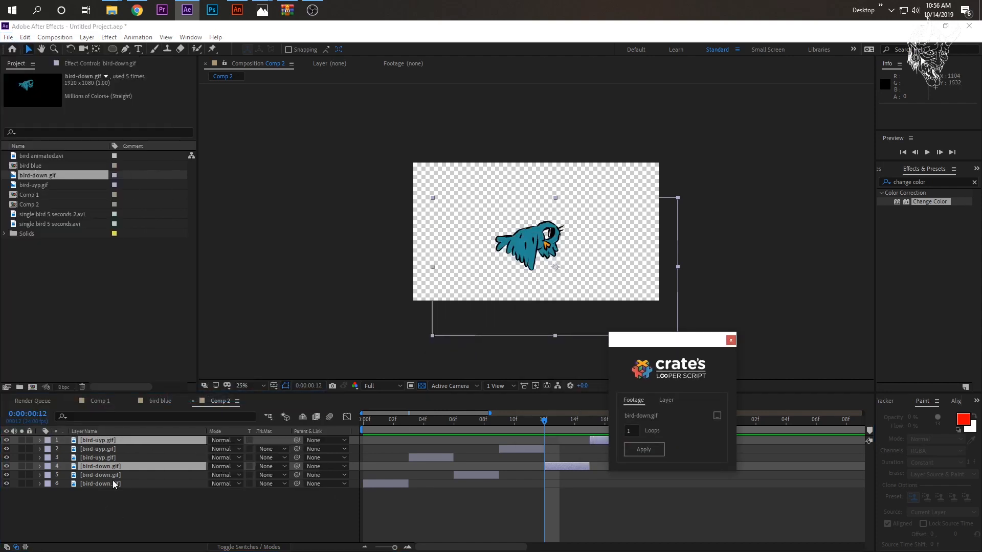
click(731, 341)
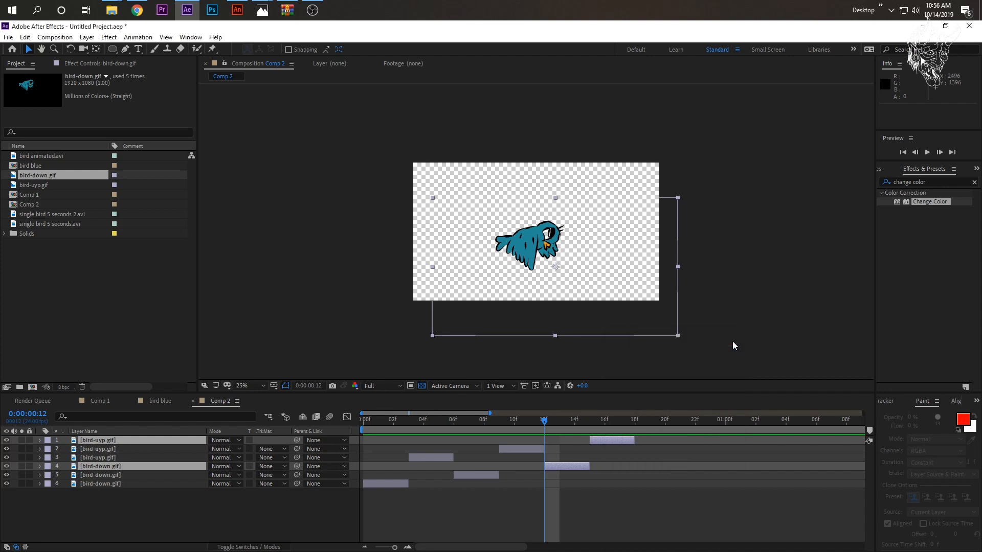
- Scrub back through the wing-flap sequence from its end to frame 3
click(634, 419)
drag(632, 421, 406, 426)
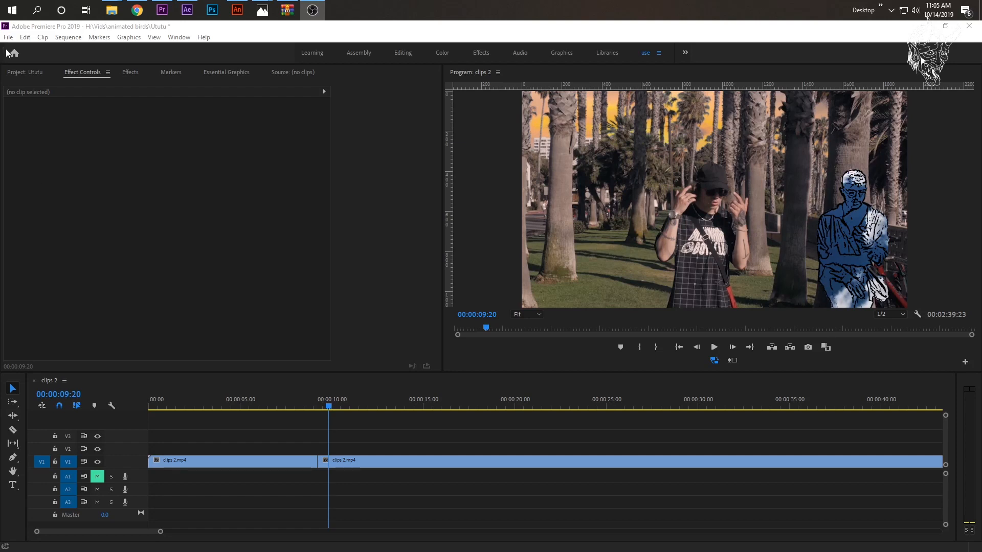
- Switch to the Ututu project in Premiere Pro, place 3 bird overlay free.avi on track V2 at about 7 seconds, and play it
click(24, 72)
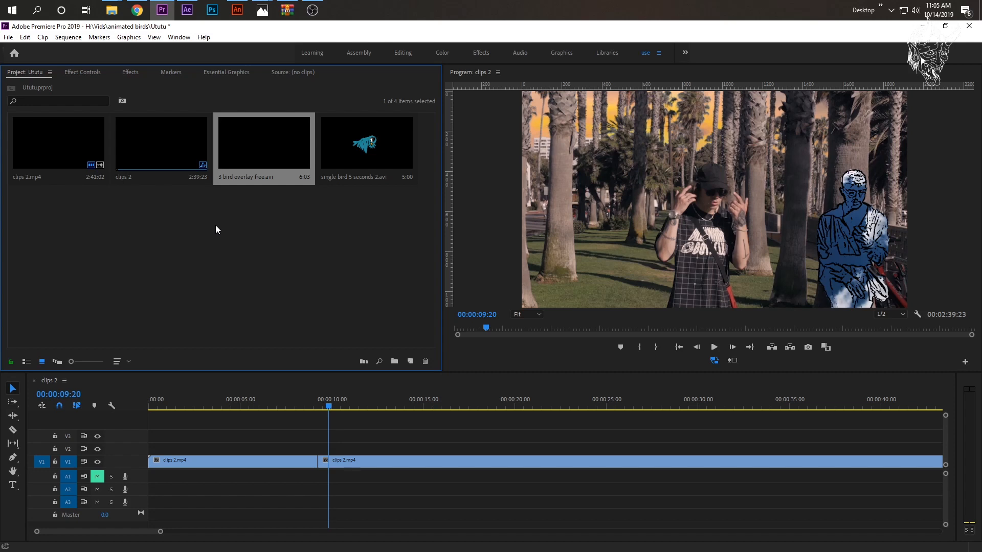
drag(234, 135, 271, 440)
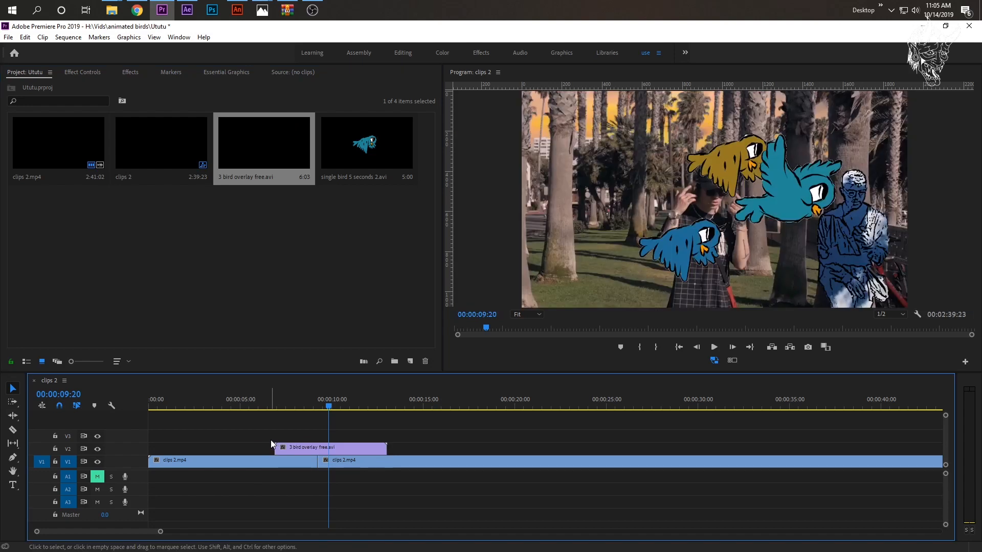
click(280, 395)
key(space)
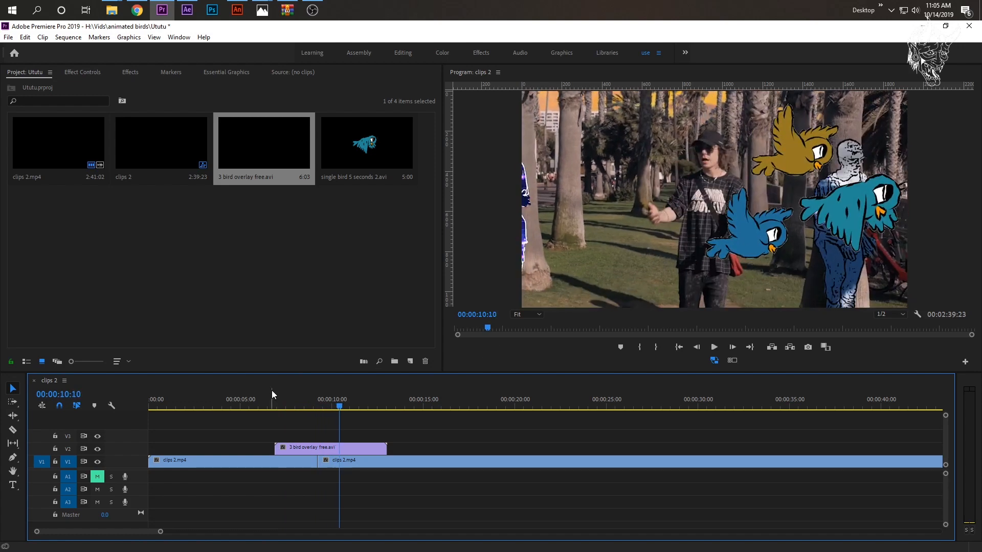
- Move the 3 bird overlay free.avi clip to start at 00:00:06:00 and play it over the footage
click(259, 398)
mouse_move(296, 447)
mouse_down()
mouse_move(272, 447)
mouse_move(289, 448)
mouse_up()
key(space)
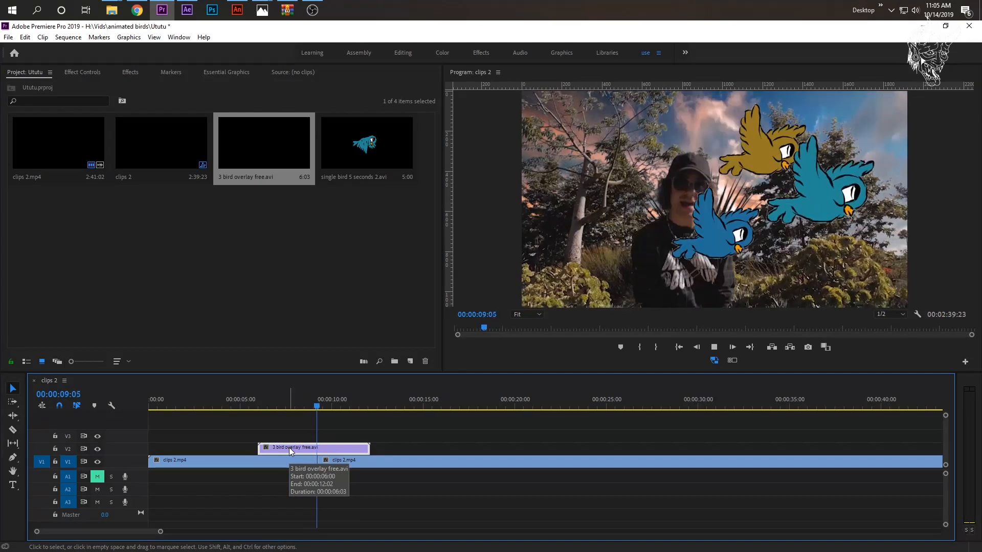
key(space)
- Set the speed of the 3 bird overlay free.avi clip to 150%
right_click(296, 449)
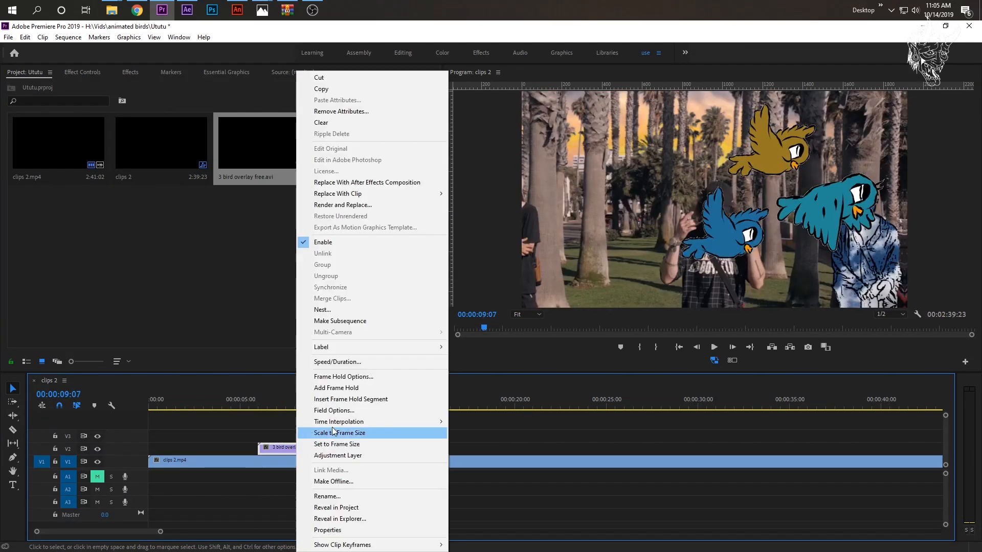
click(352, 357)
text(150)
click(465, 343)
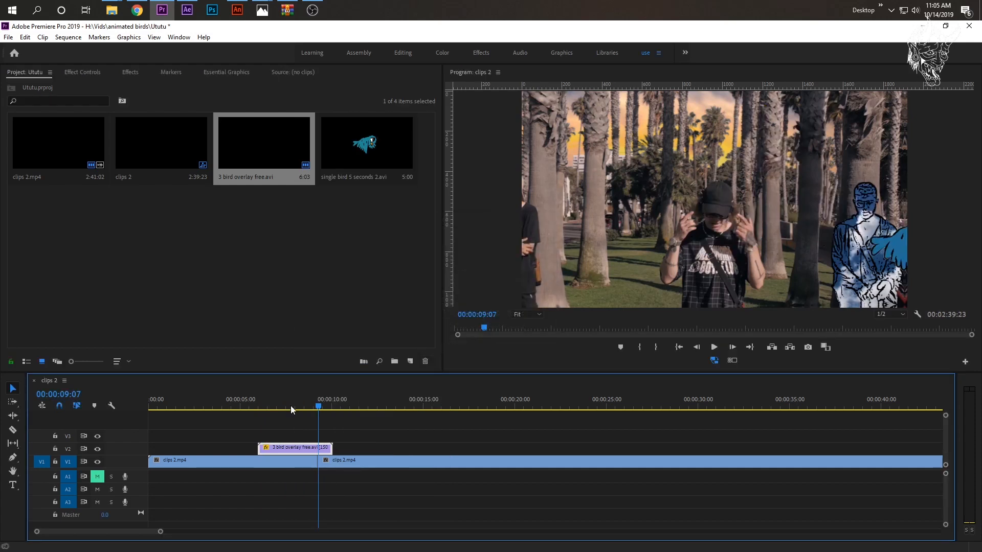
- Review the sped-up bird overlay against the footage by playing and scrubbing its section repeatedly
drag(324, 400, 260, 401)
key(space)
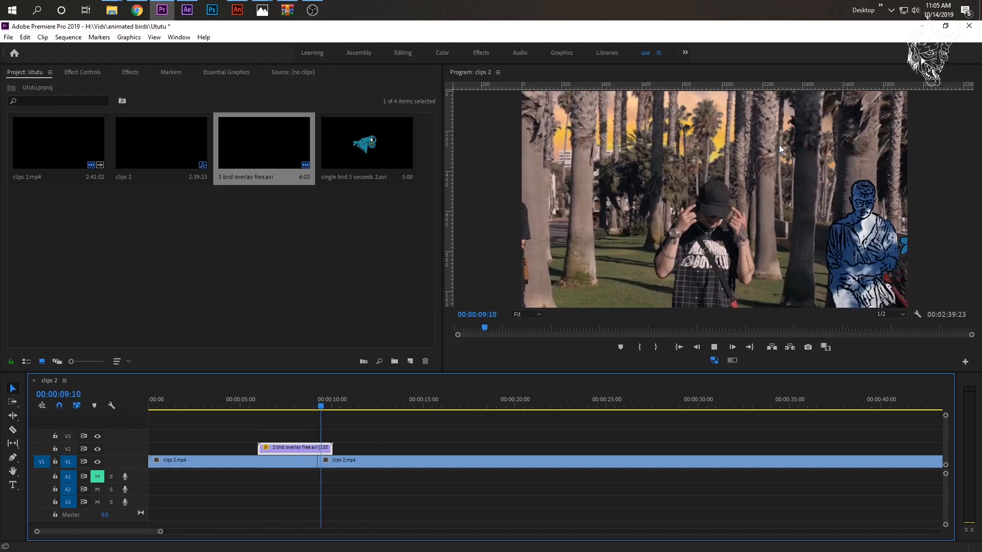
key(space)
click(274, 405)
key(space)
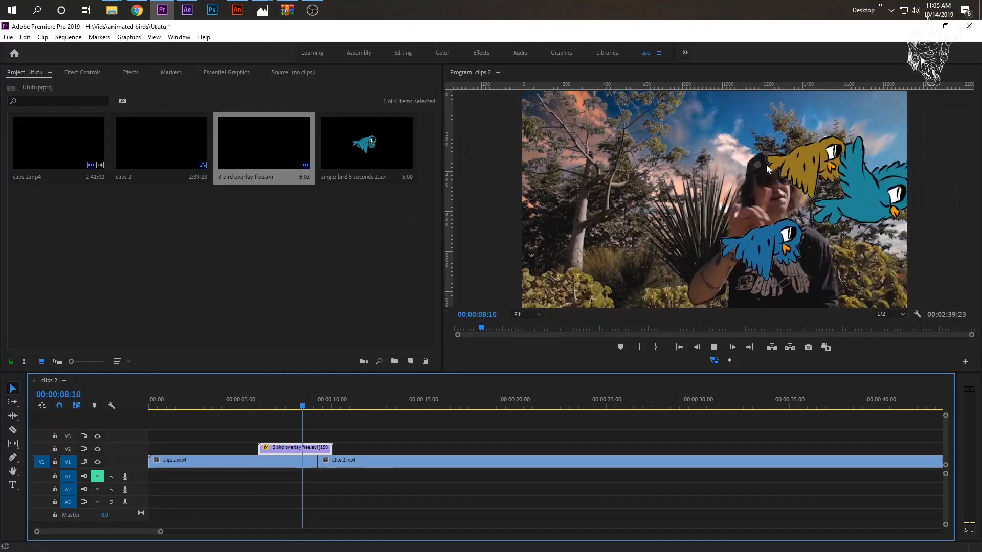
key(space)
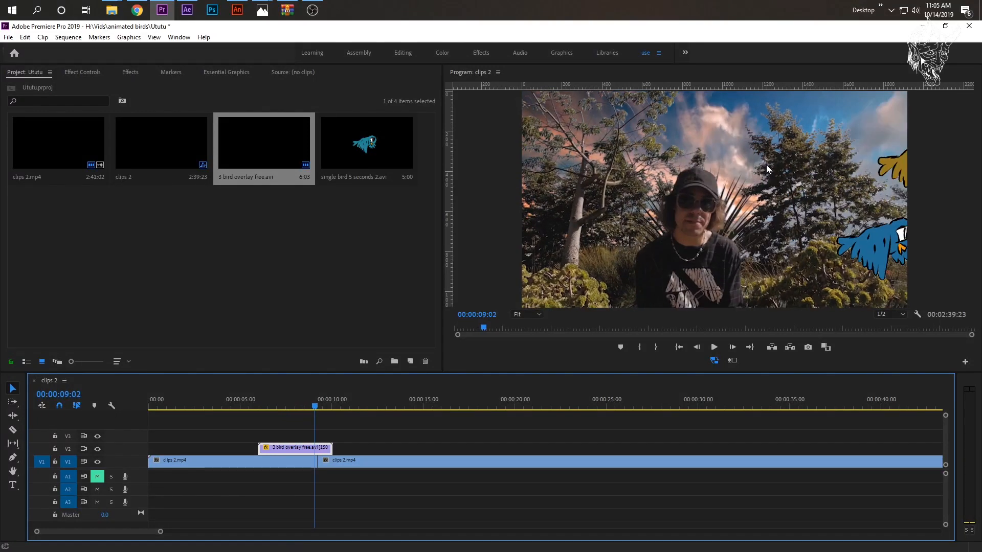
drag(264, 404, 297, 406)
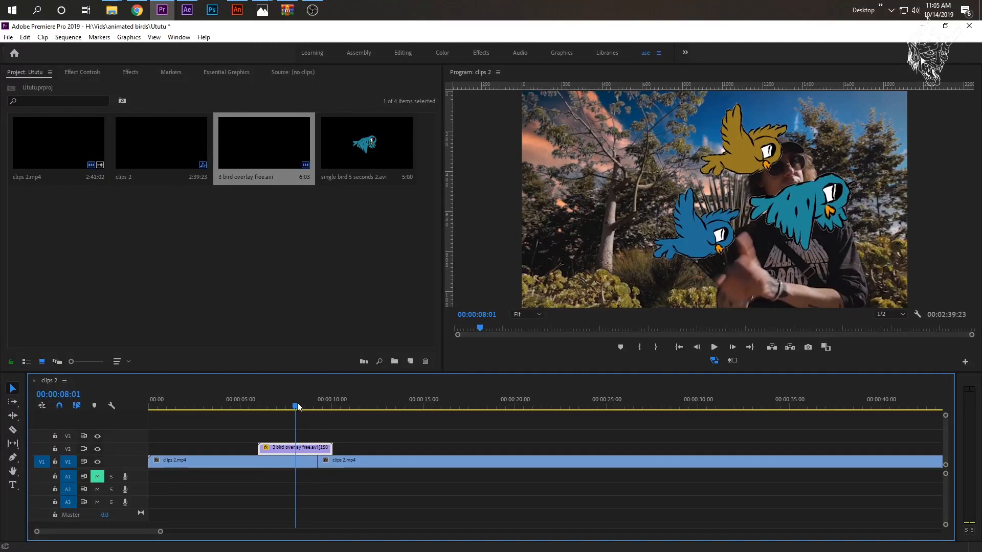
key(space)
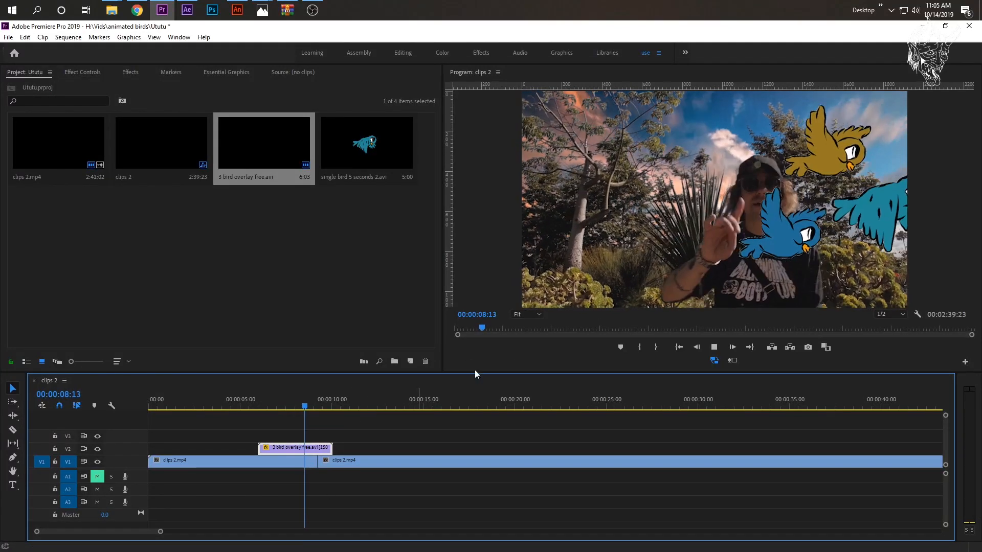
key(space)
- Increase the playback speed of the 3 bird overlay free.avi clip beyond 150% and play it over the footage
right_click(292, 449)
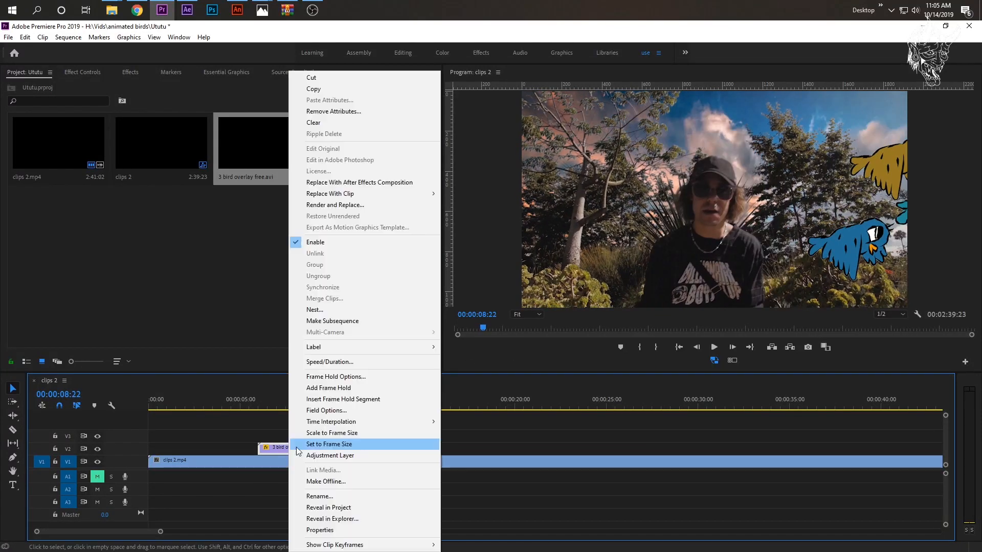
click(329, 361)
text(20)
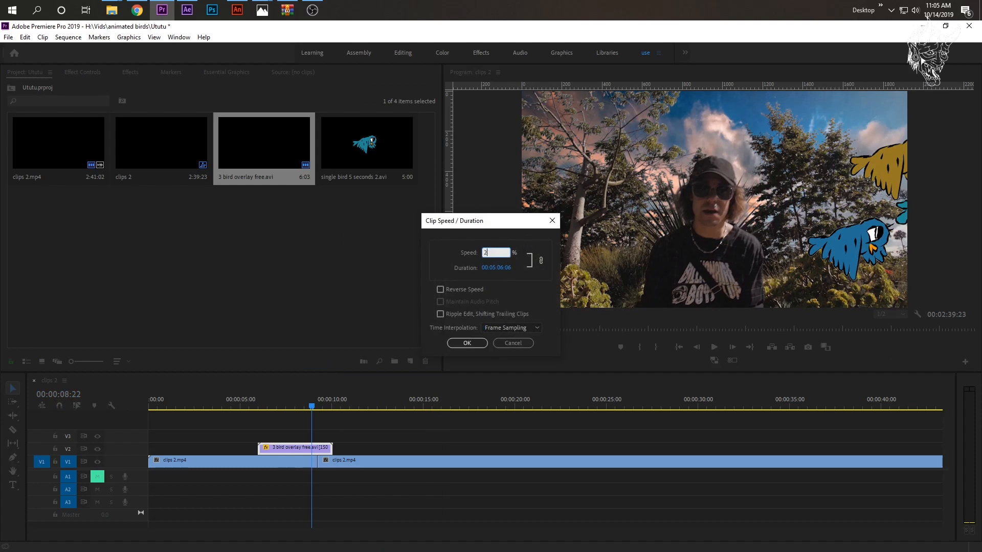
click(467, 343)
click(272, 404)
key(space)
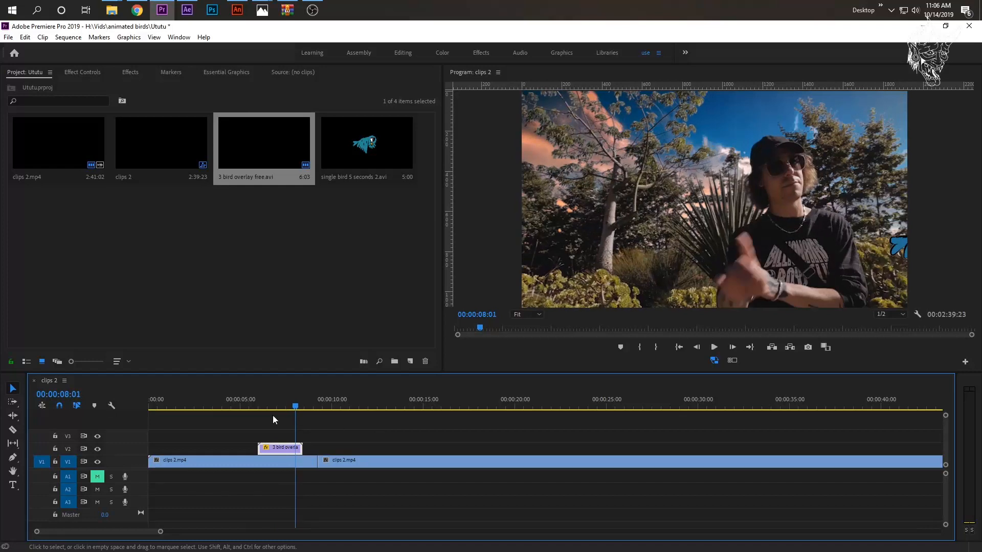
click(259, 404)
key(space)
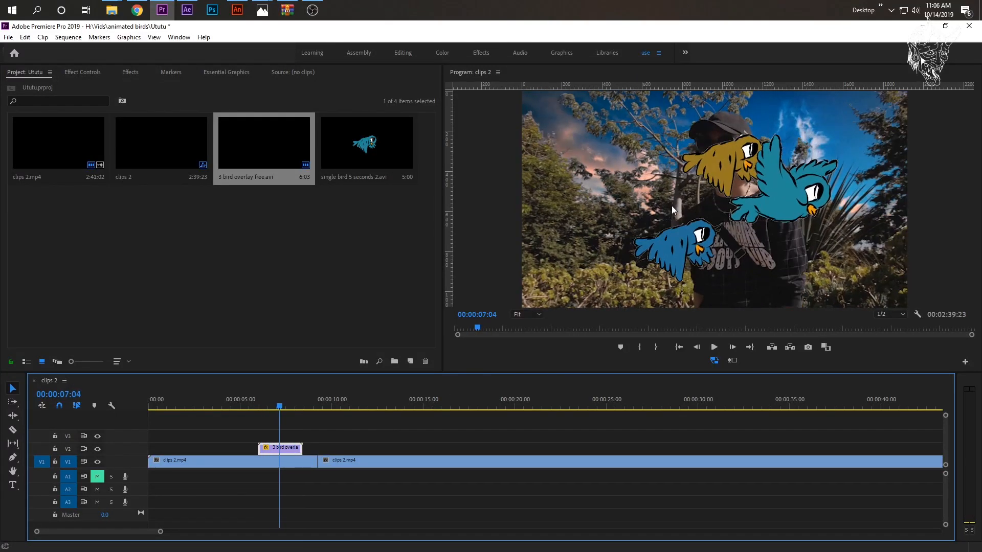
click(263, 404)
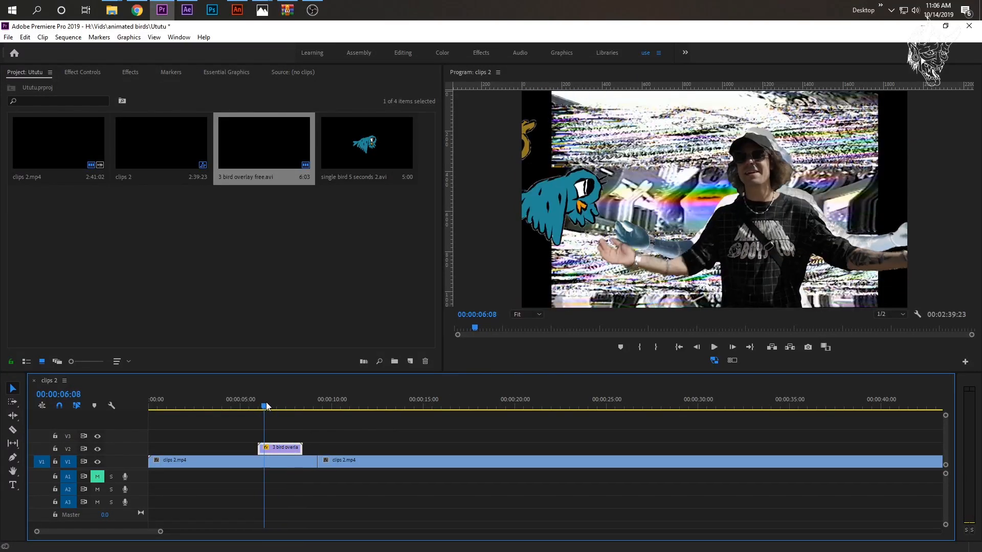
- Scale the bird overlay clip to 137 and start its position animation with a keyframe at 00:00:06:09
click(94, 74)
mouse_move(169, 135)
mouse_down()
mouse_move(210, 135)
mouse_move(189, 136)
mouse_up()
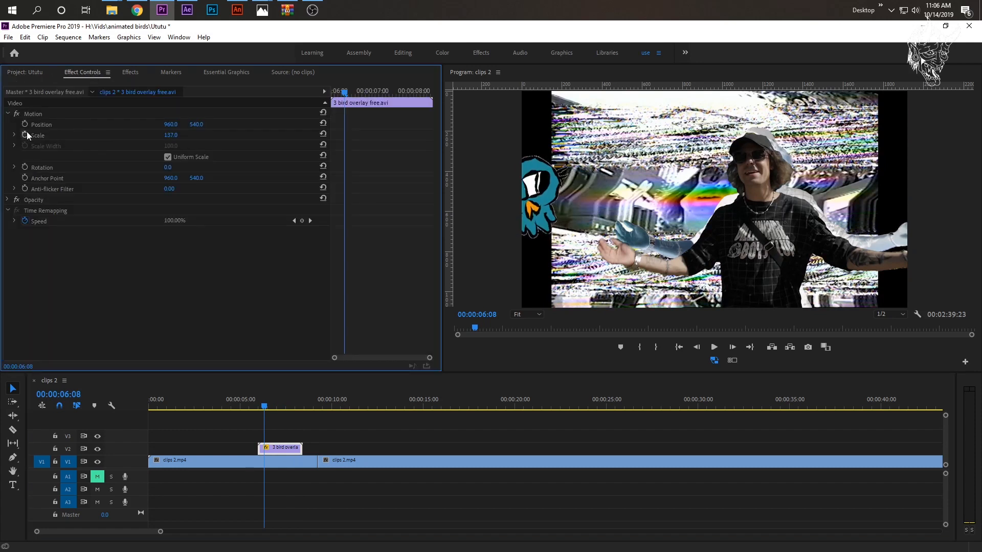
click(260, 407)
drag(260, 407, 266, 410)
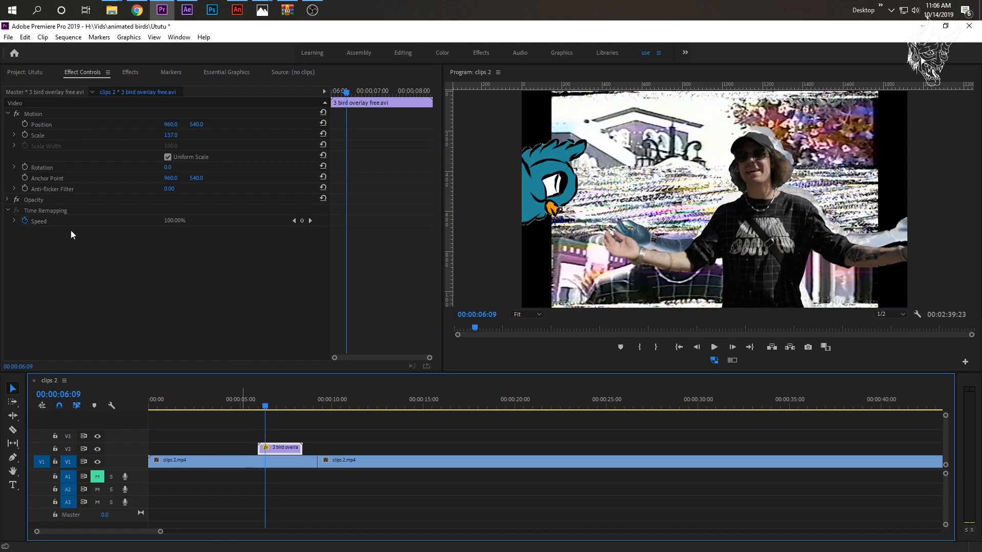
click(24, 124)
- Add a position keyframe at 00:00:07:09 with the horizontal value set to 0 and play the overlay
drag(266, 410, 284, 406)
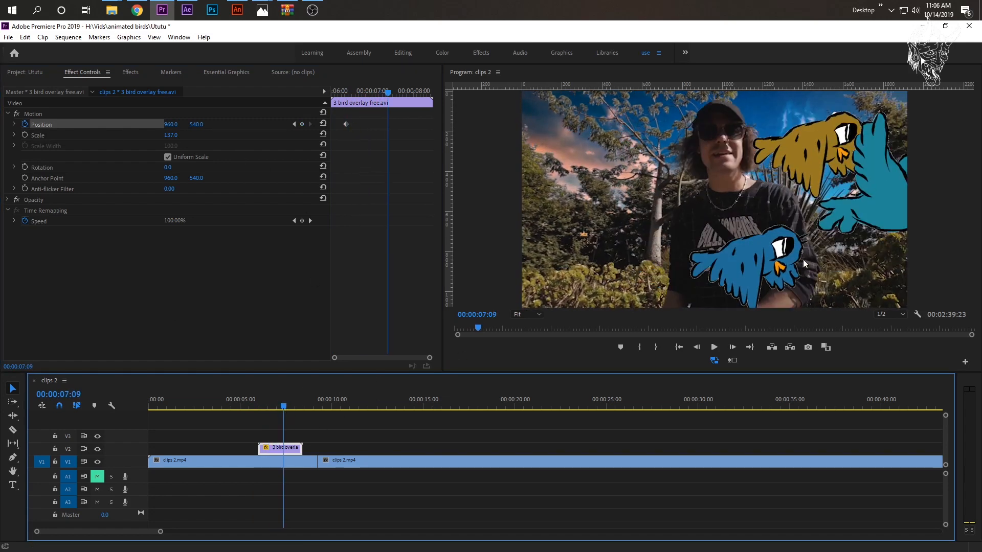
drag(179, 124, 439, 125)
click(175, 124)
text(0)
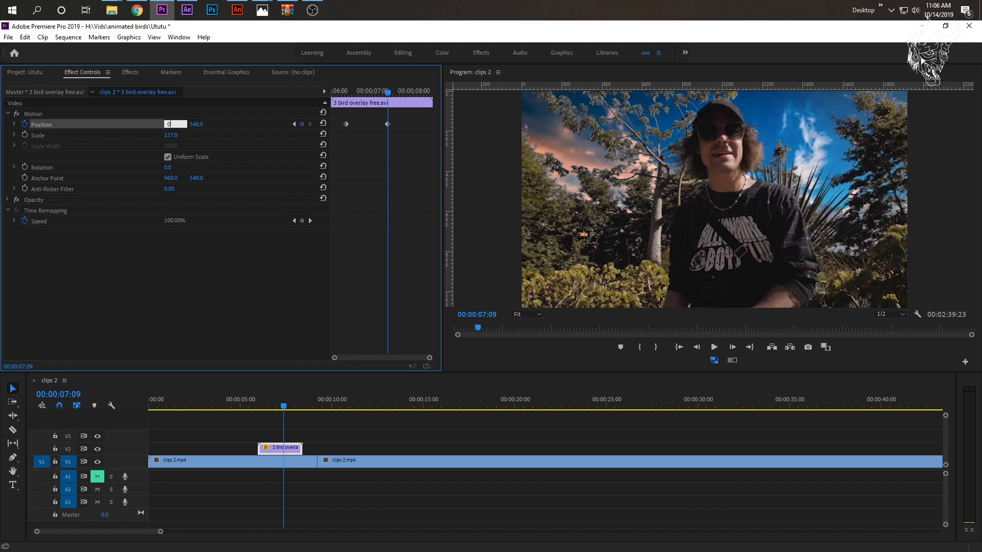
click(262, 402)
key(space)
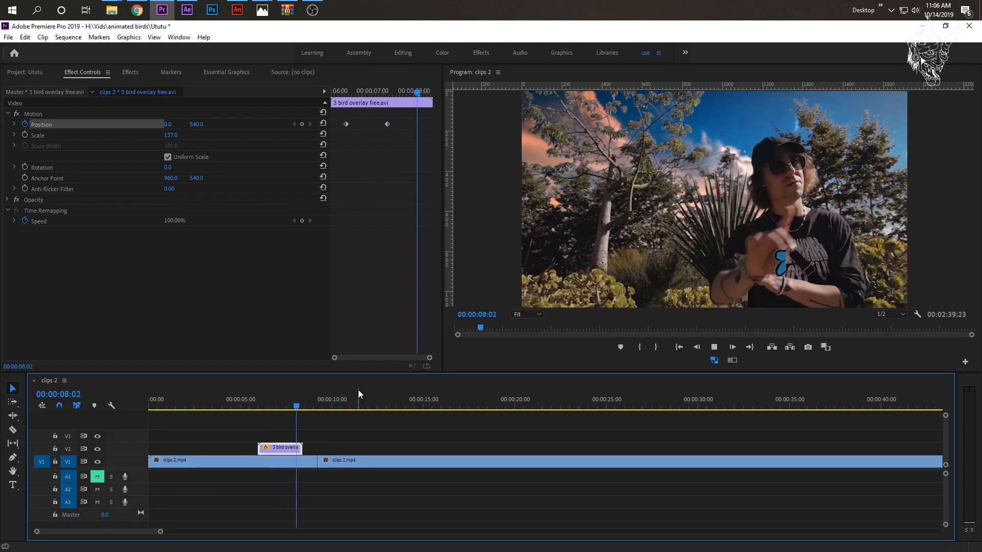
key(space)
- Change the horizontal position of the 00:00:07:09 keyframe to 2066 and play the bird overlay from just before its start
drag(391, 93, 408, 98)
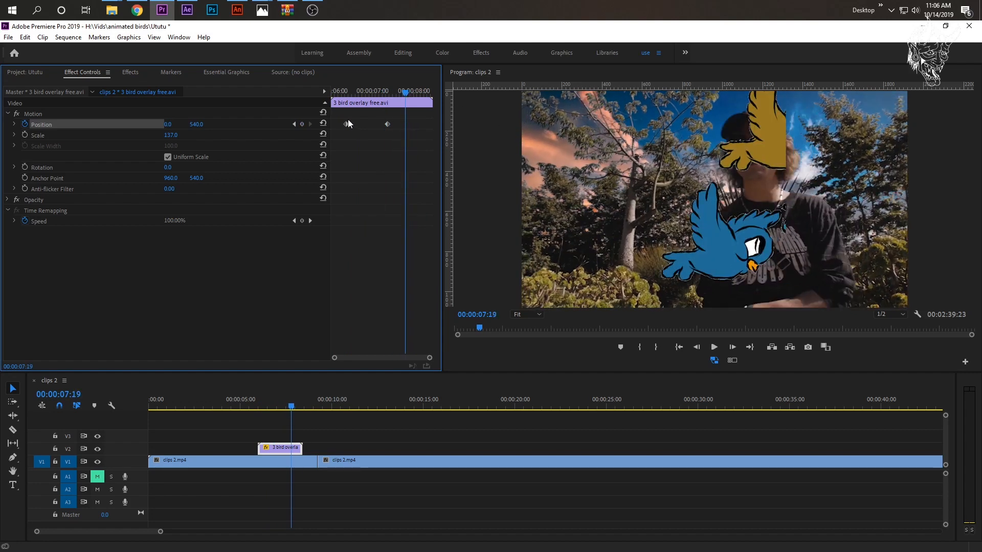
drag(394, 92, 390, 93)
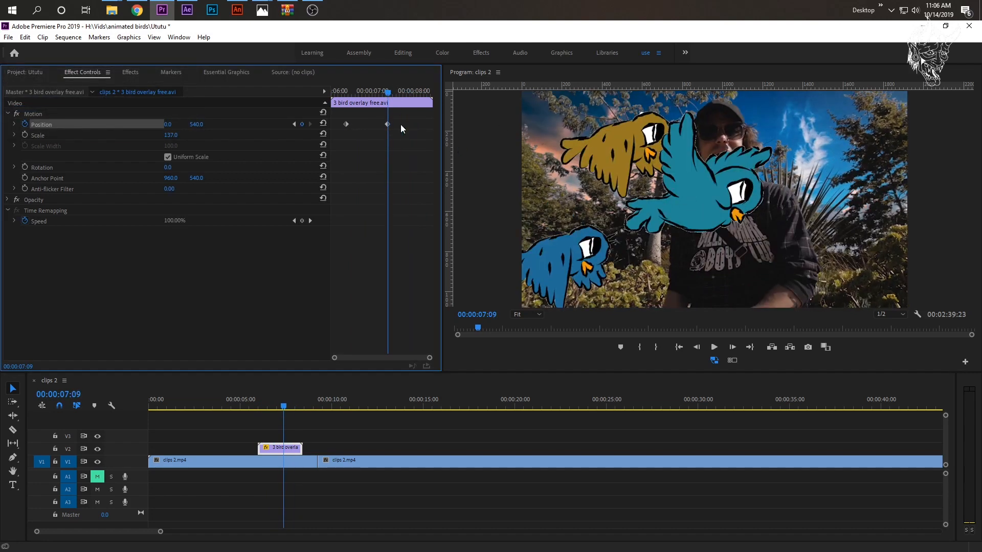
drag(170, 125, 307, 126)
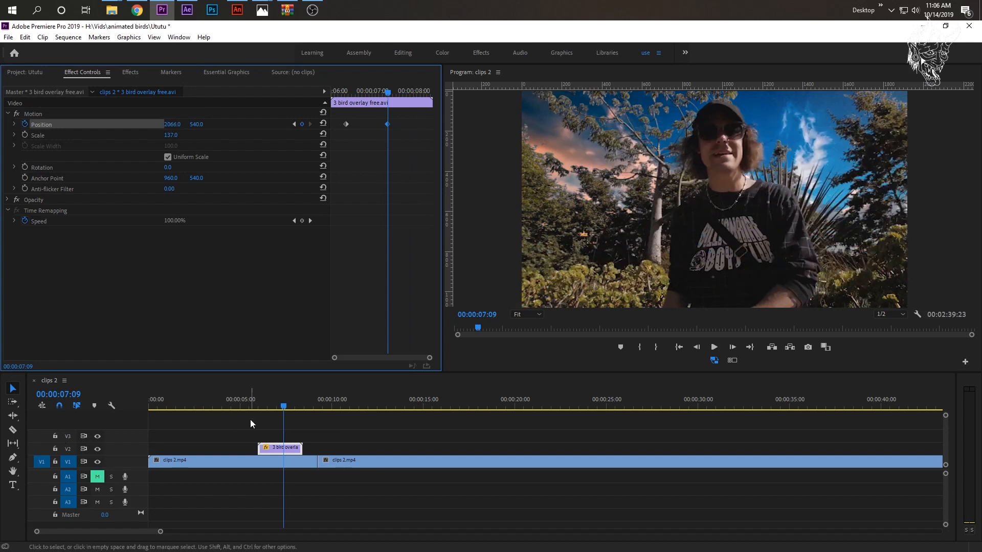
click(256, 403)
key(space)
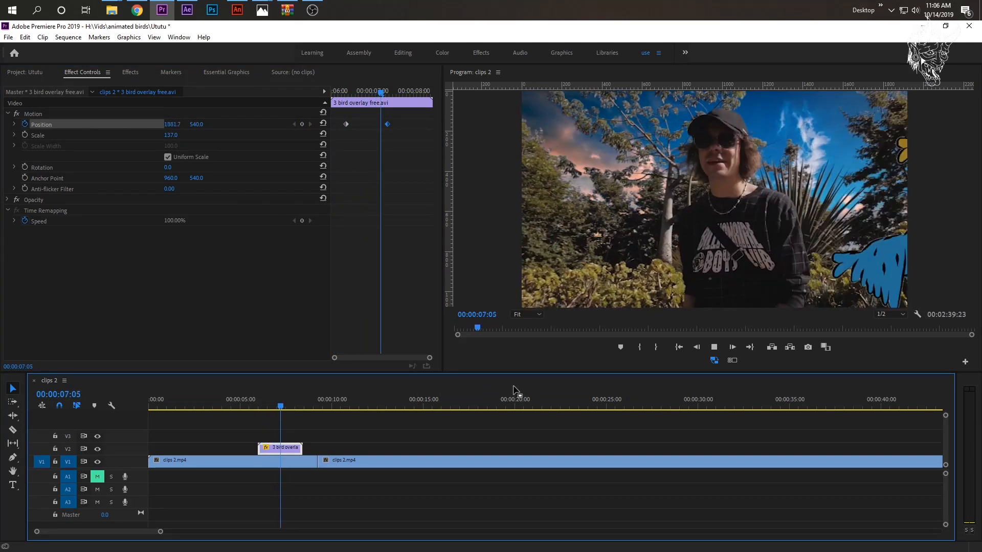
key(space)
click(245, 406)
key(space)
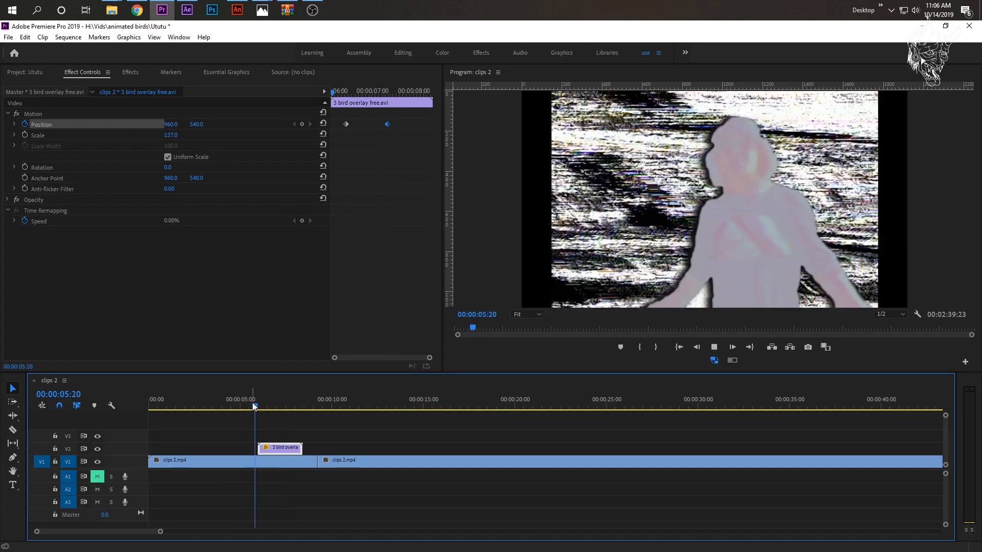
key(space)
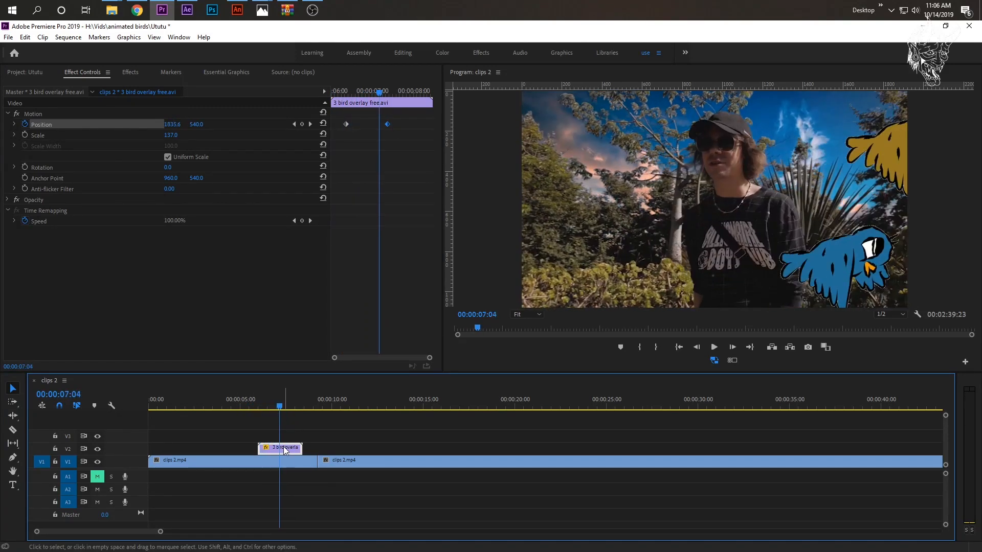
- Set the speed of the 3 bird overlay free.avi clip to 100% and play it
right_click(285, 450)
click(319, 363)
text(100)
key(Return)
click(255, 407)
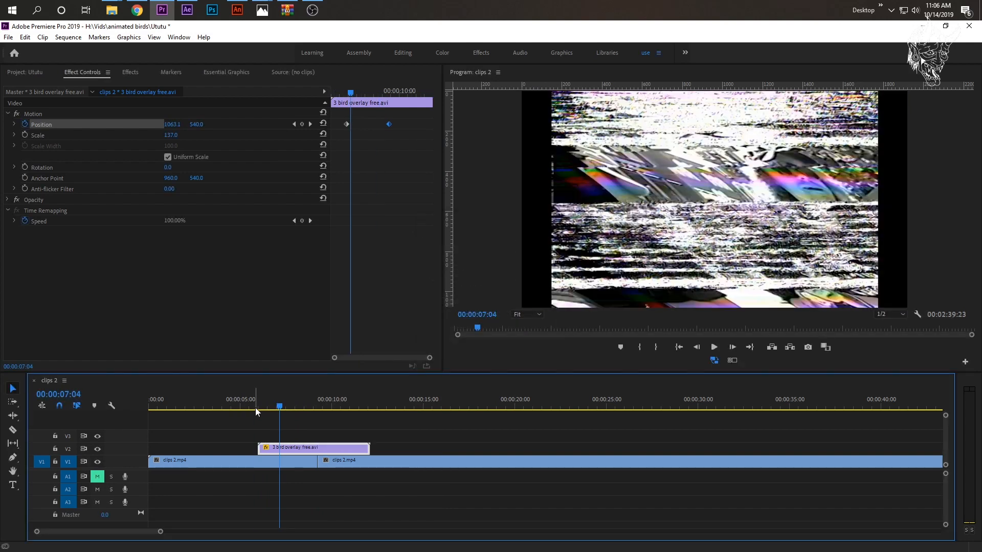
key(space)
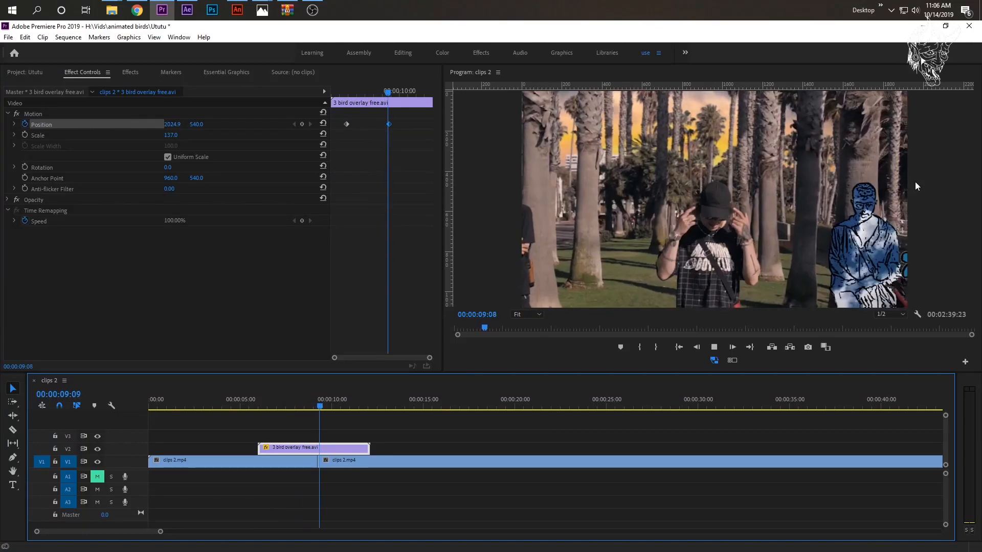
- Reset the bird overlay's scale to its default and play the section from about 00:00:05:16
click(274, 399)
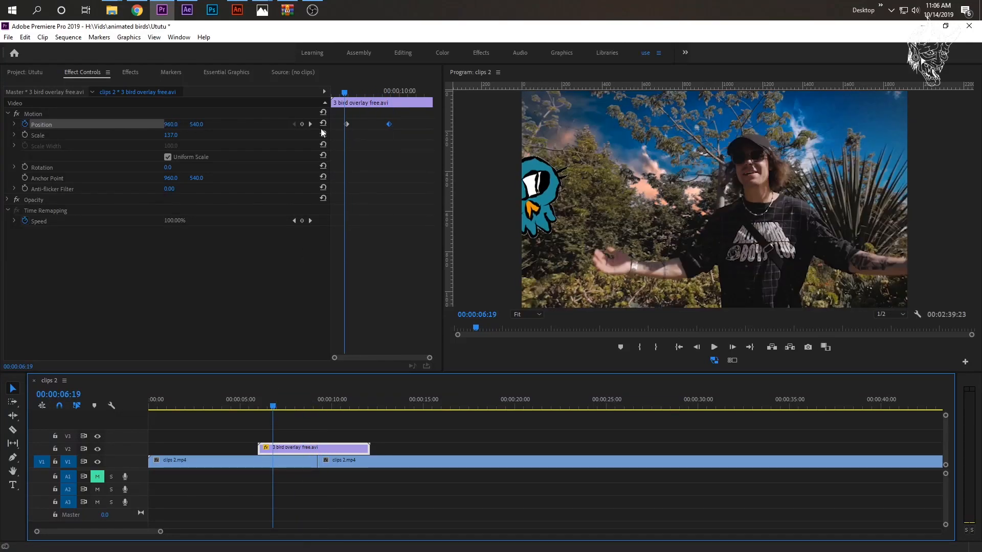
click(323, 134)
click(257, 413)
drag(257, 407, 253, 403)
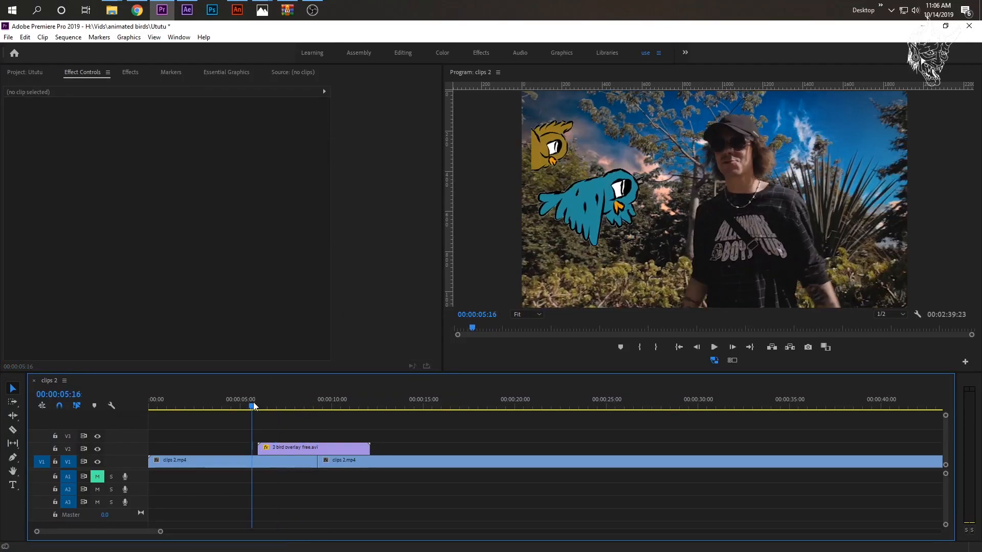
key(space)
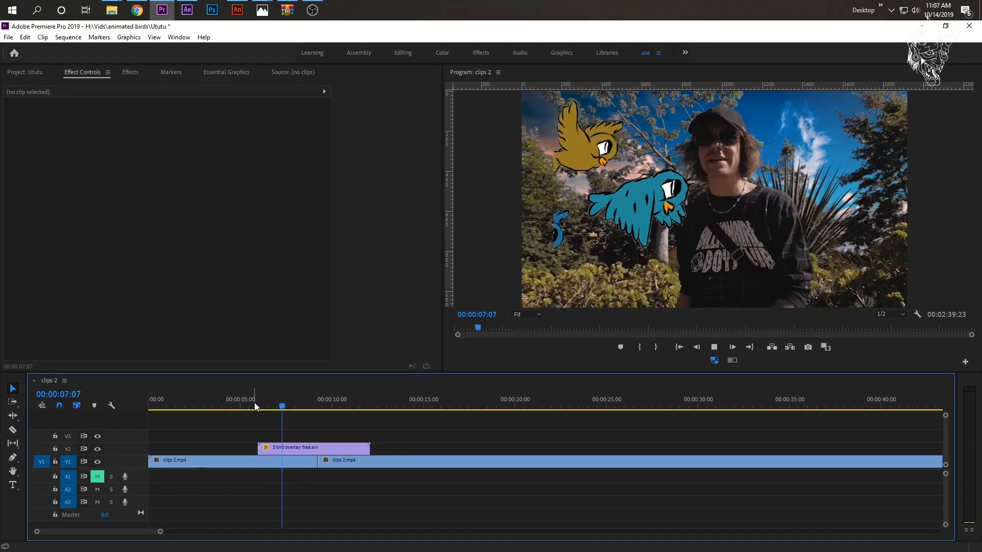
key(space)
- Rotate the bird overlay clip to -37° and remove all its position keyframes
drag(286, 402, 302, 408)
click(316, 449)
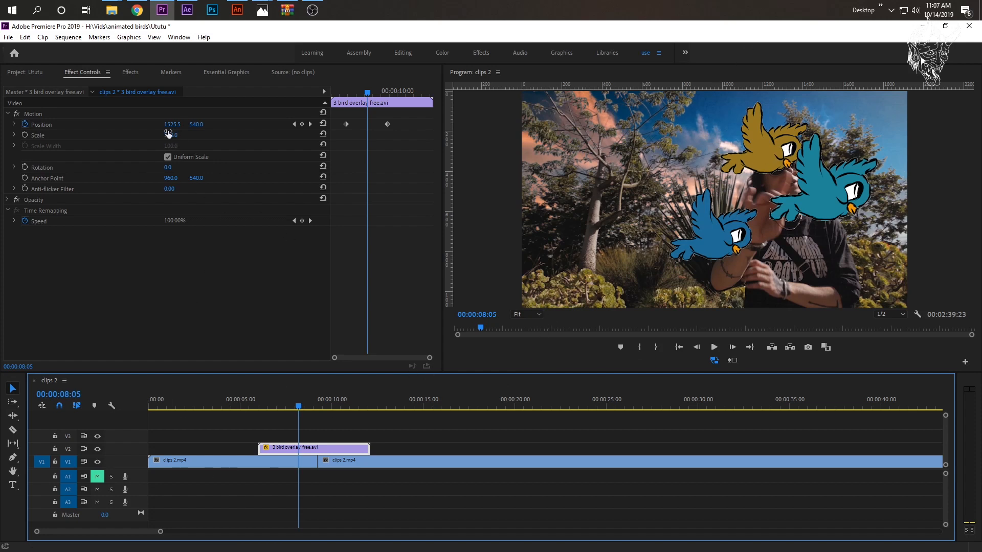
drag(168, 167, 149, 167)
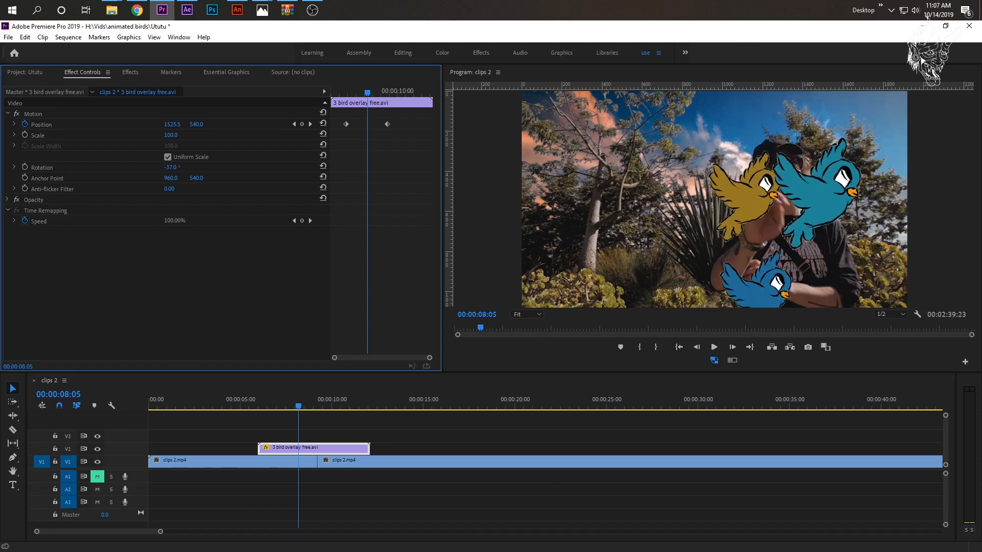
click(24, 124)
click(514, 303)
- Set the bird overlay's rotation to -42° and its horizontal position to 790.5
drag(358, 93, 350, 96)
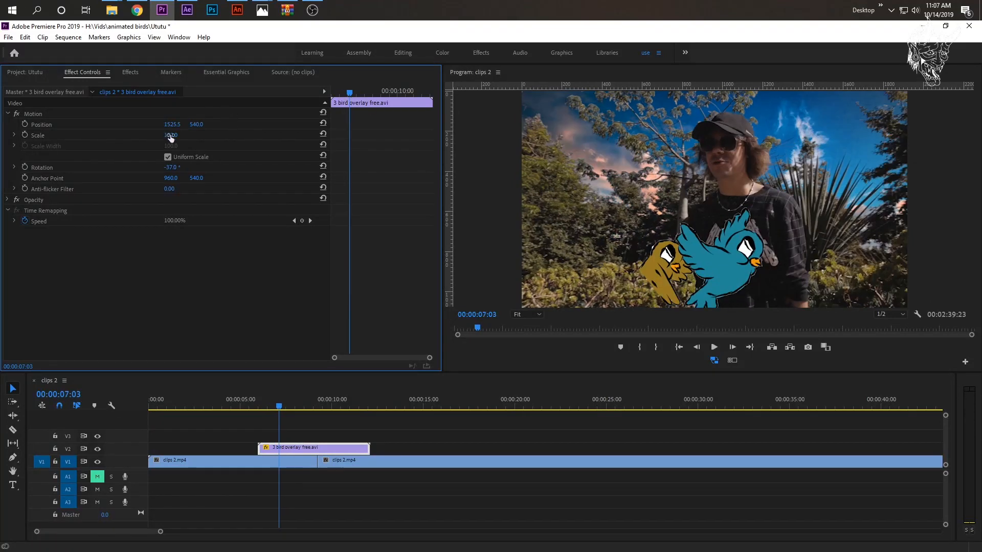
mouse_move(152, 168)
mouse_down()
mouse_move(122, 168)
mouse_move(150, 168)
mouse_up()
click(158, 124)
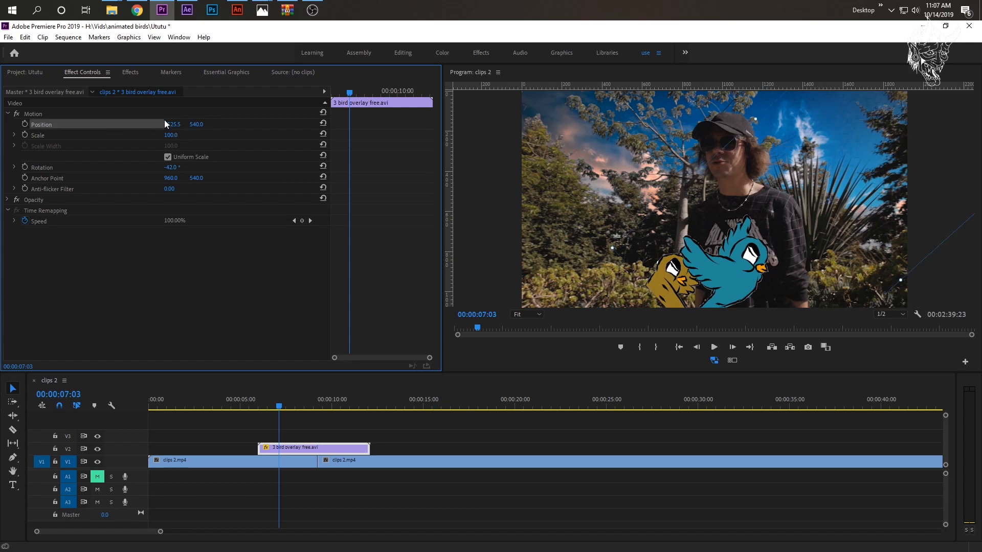
drag(233, 125, 71, 125)
- Animate the overlay's rotation with a keyframe at 00:00:09:23 and a second one of -52° less than a second on, and play it
drag(277, 407, 322, 408)
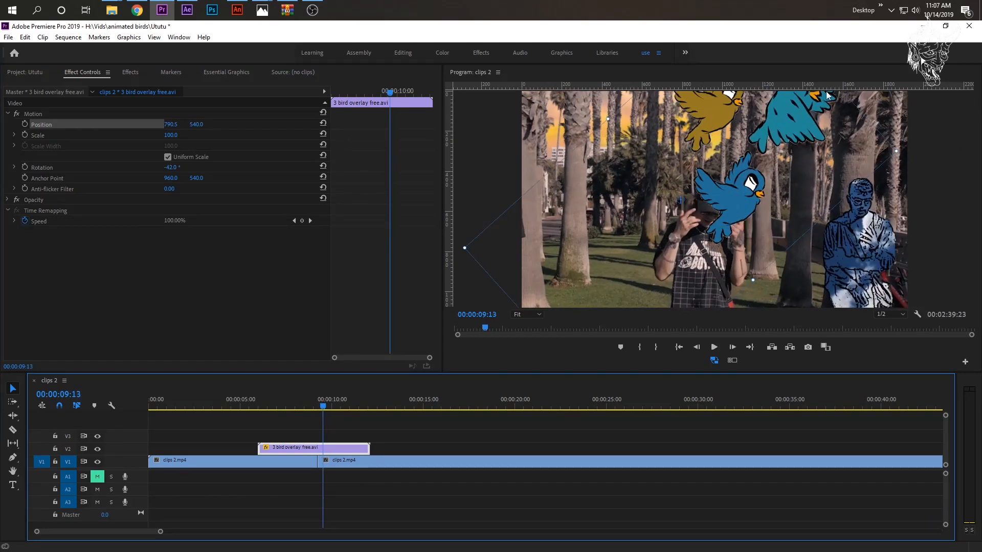
mouse_move(315, 401)
mouse_down()
mouse_move(345, 413)
mouse_move(305, 407)
mouse_move(313, 402)
mouse_move(244, 409)
mouse_move(333, 407)
mouse_up()
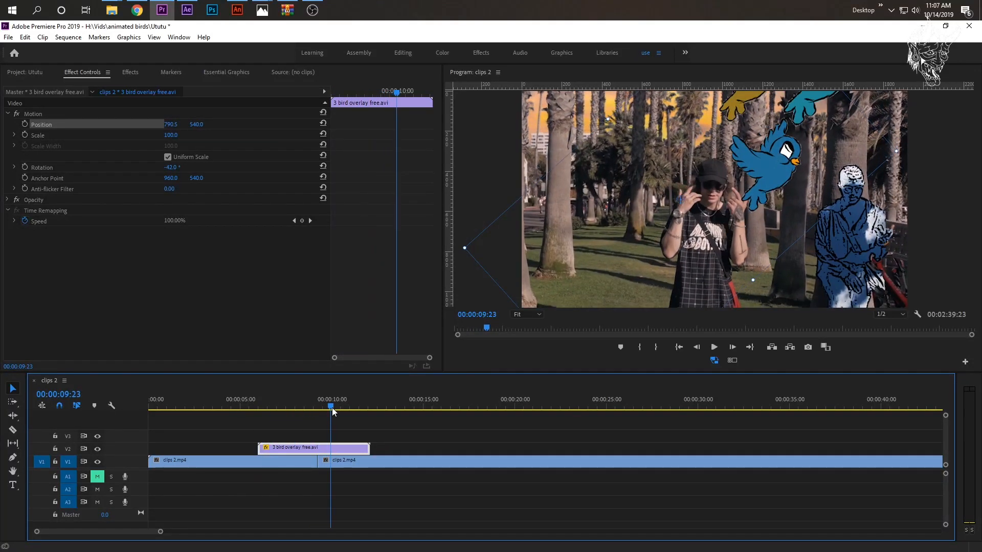
click(25, 167)
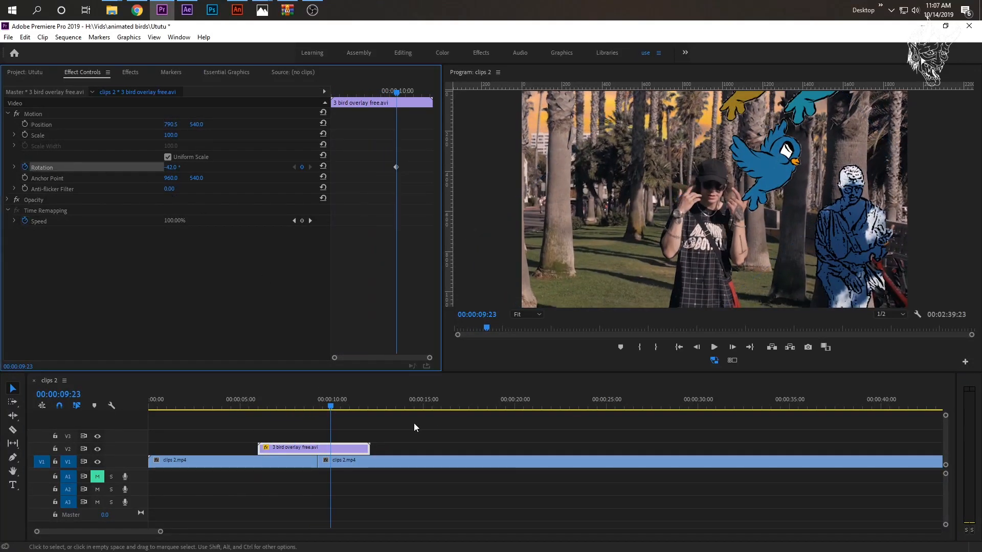
drag(335, 403, 345, 405)
click(170, 169)
drag(171, 167, 318, 352)
drag(329, 408, 353, 404)
key(space)
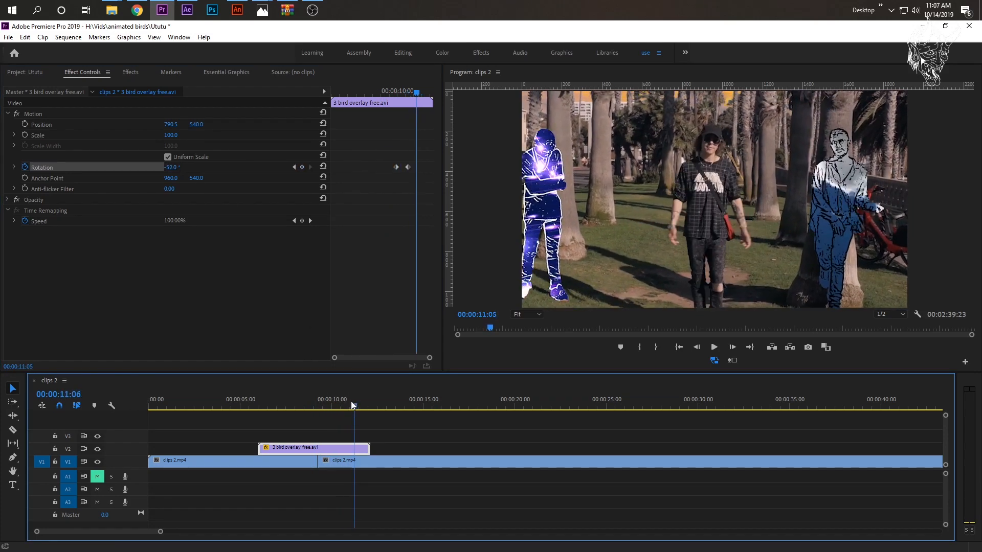
click(280, 401)
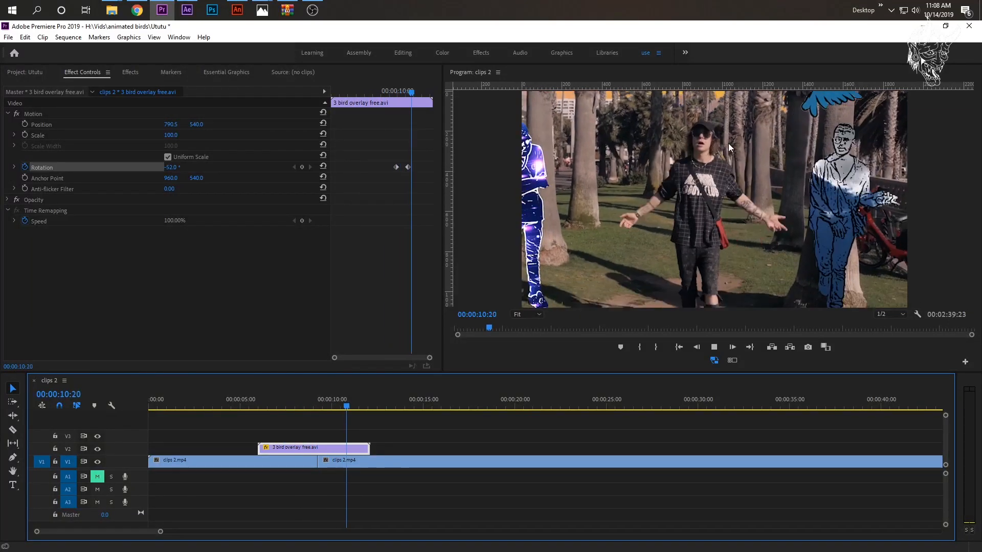
key(space)
- Duplicate the 3 bird overlay free.avi clip onto track V3 and apply the Color Balance (HLS) effect to the copy
drag(296, 447, 298, 412)
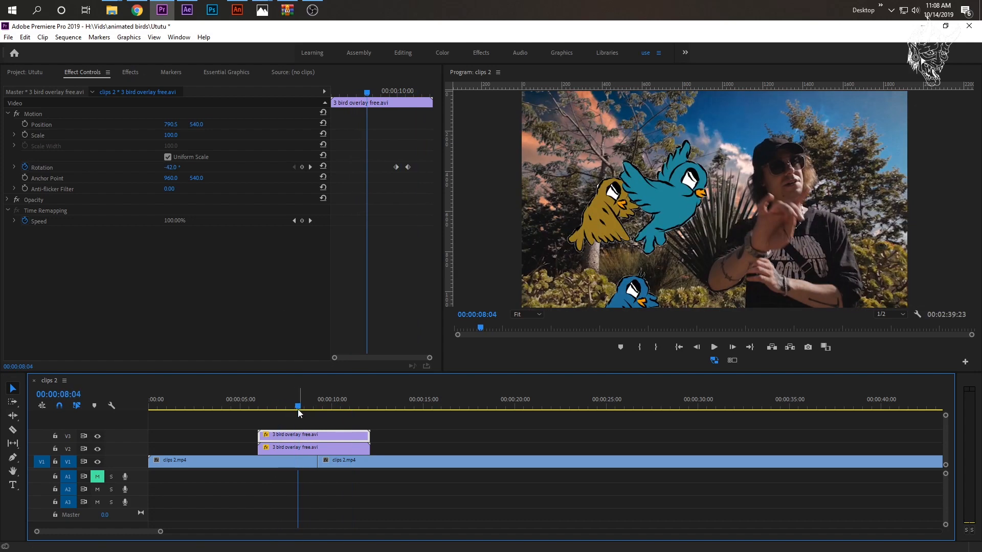
click(130, 72)
drag(52, 86, 1, 91)
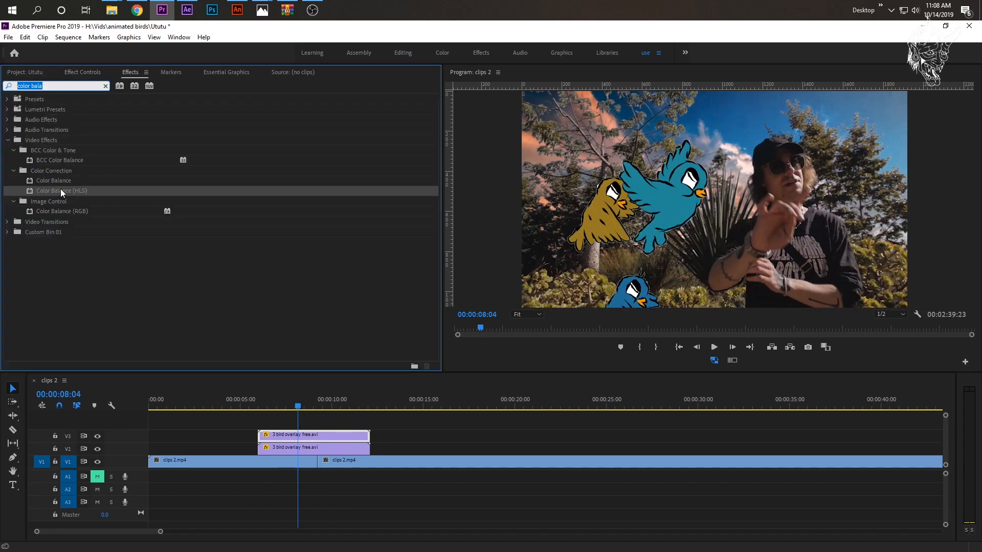
drag(76, 187, 304, 438)
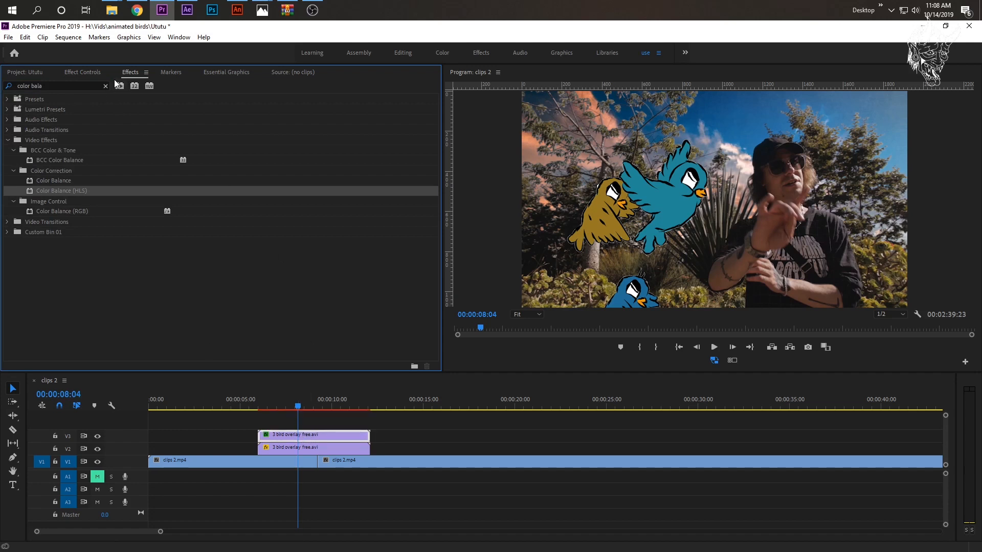
- Set the Color Balance (HLS) hue of the V3 bird overlay to 192°
click(88, 74)
drag(165, 259, 219, 241)
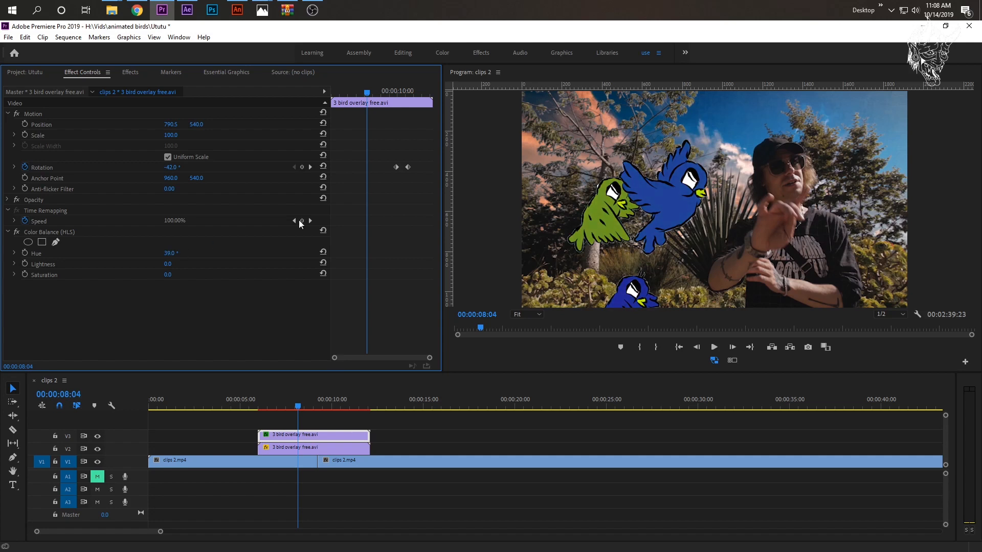
drag(166, 258, 244, 259)
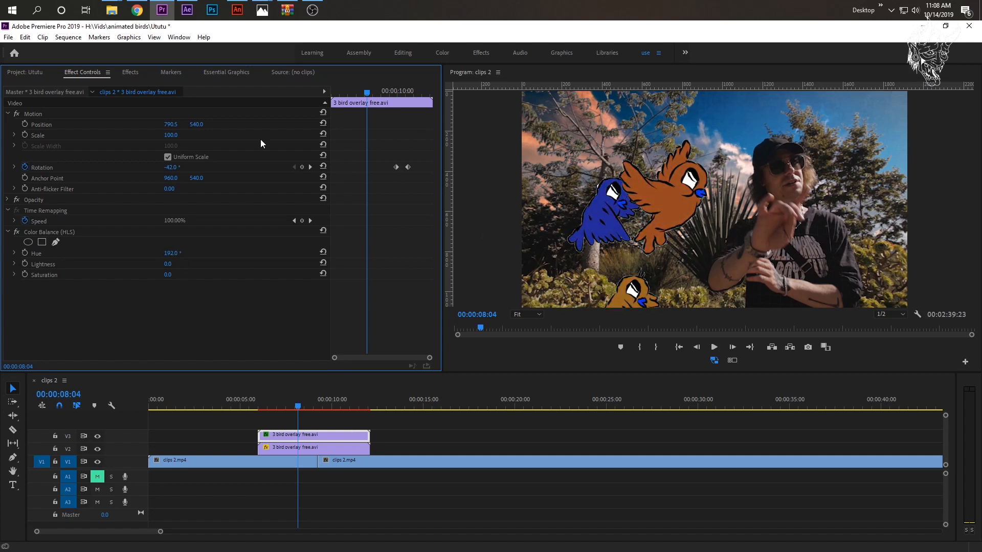
- Apply the Horizontal Flip effect to the recolored bird overlay copy on V3
click(148, 71)
click(83, 84)
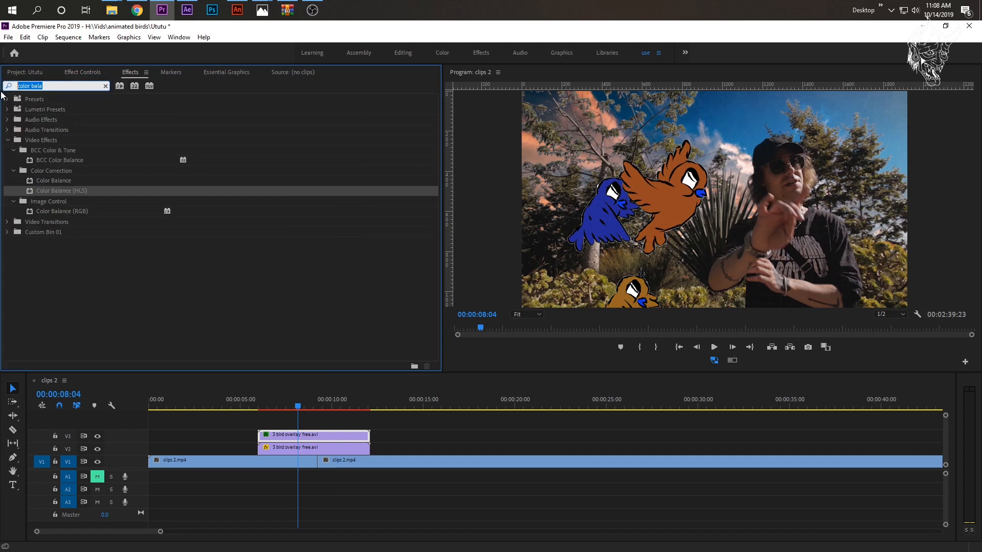
text(flip)
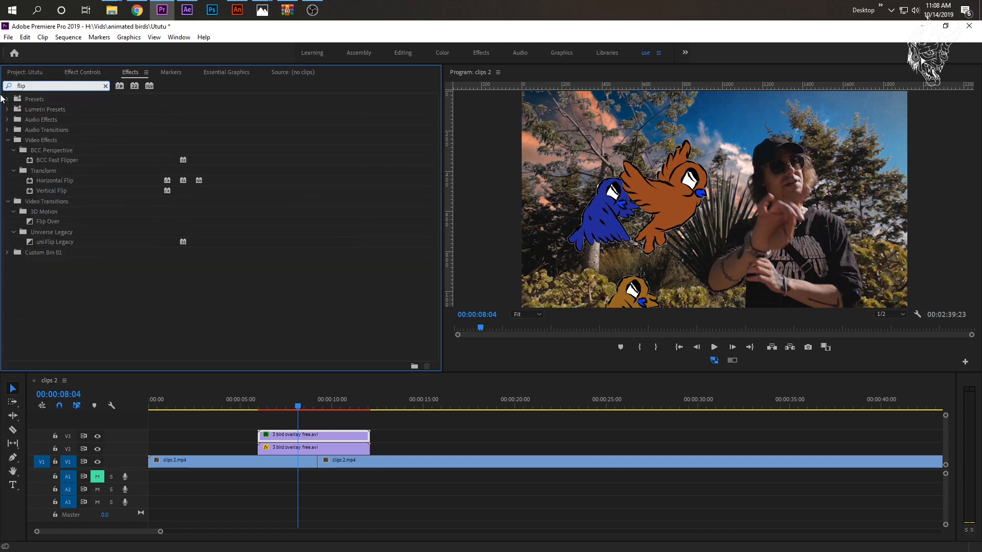
double_click(56, 180)
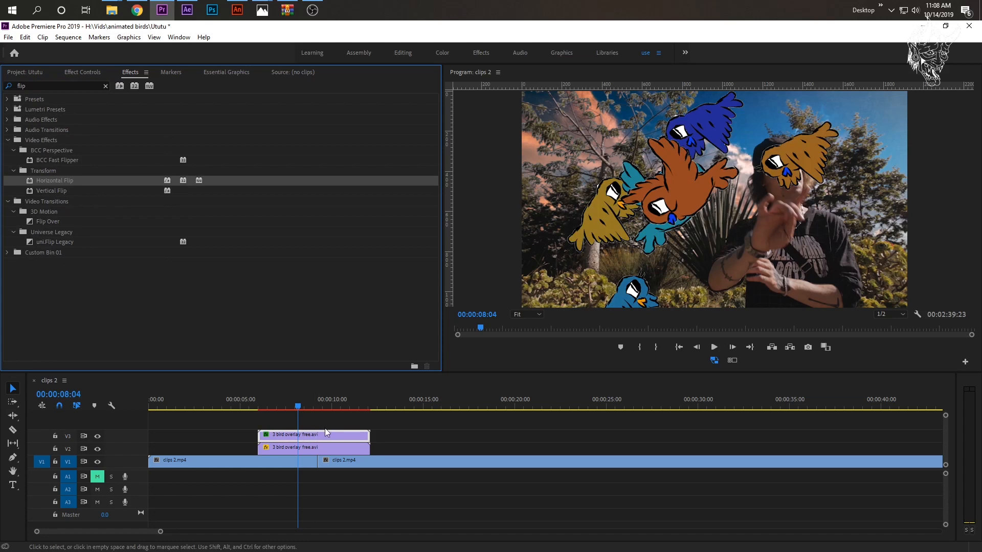
- Play the section from about 00:00:06 several times to examine both bird overlays crossing the footage
mouse_move(264, 408)
mouse_down()
mouse_move(351, 402)
mouse_move(272, 404)
mouse_up()
key(space)
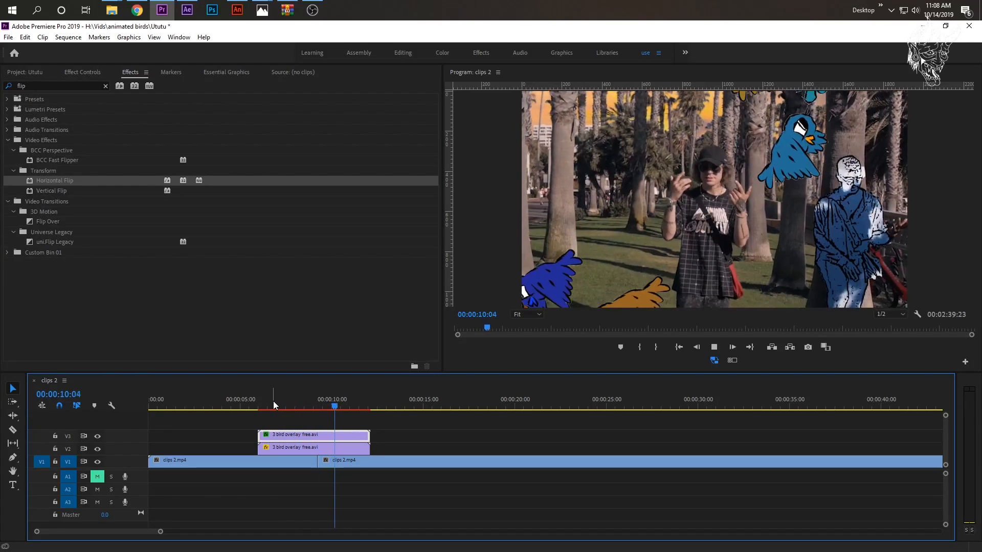
key(space)
click(286, 399)
key(space)
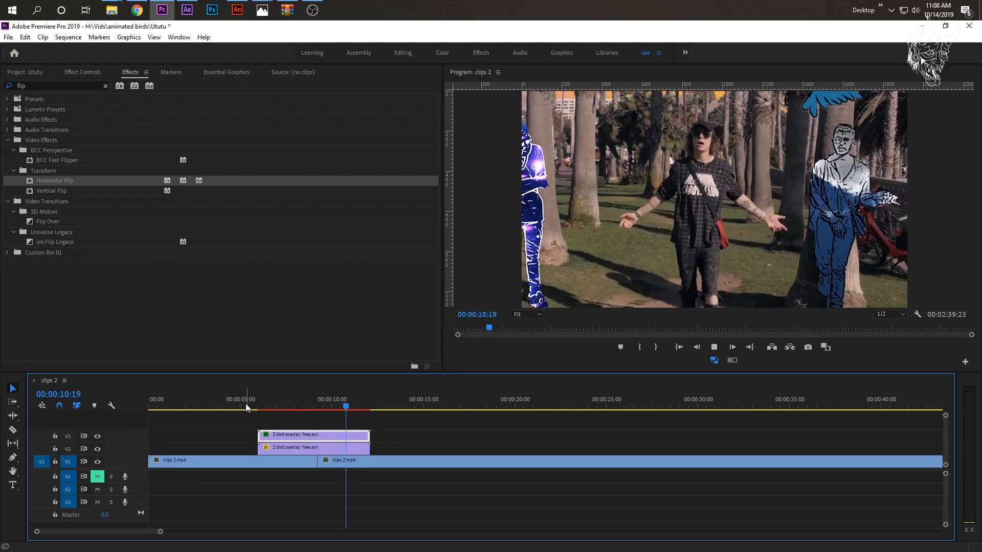
click(249, 398)
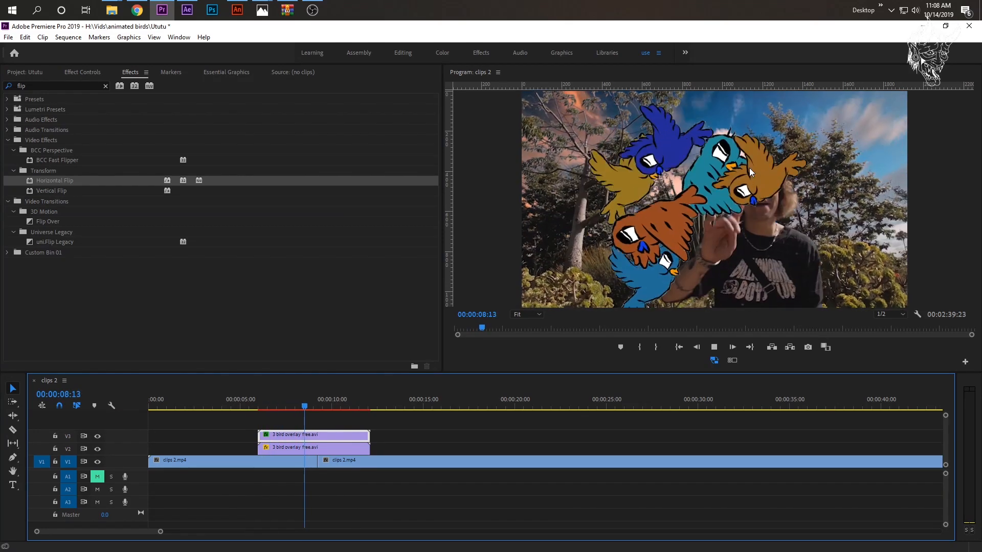
click(282, 399)
key(space)
click(262, 405)
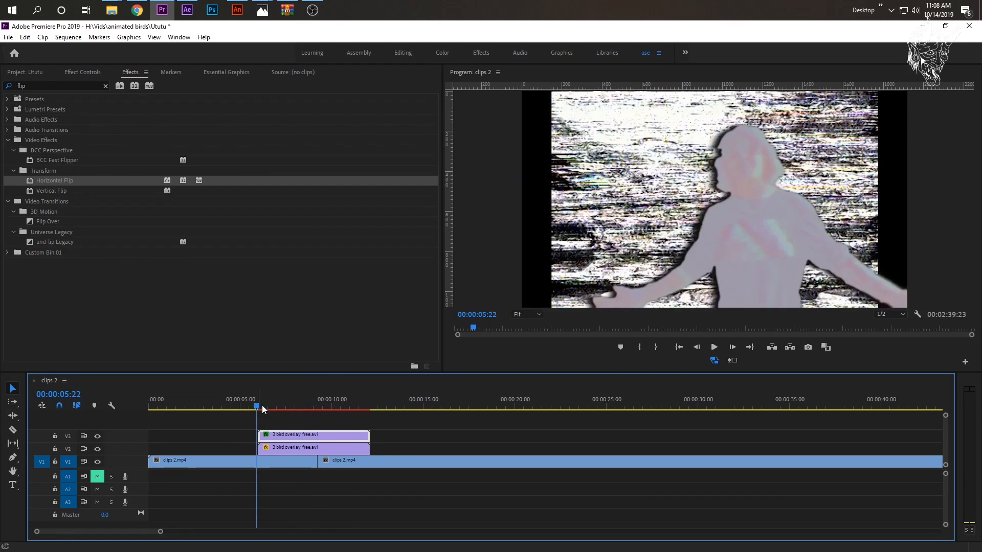
- Delete the bird overlay copy on V3 and play the sequence with only the V2 overlay
click(320, 434)
key(Delete)
key(space)
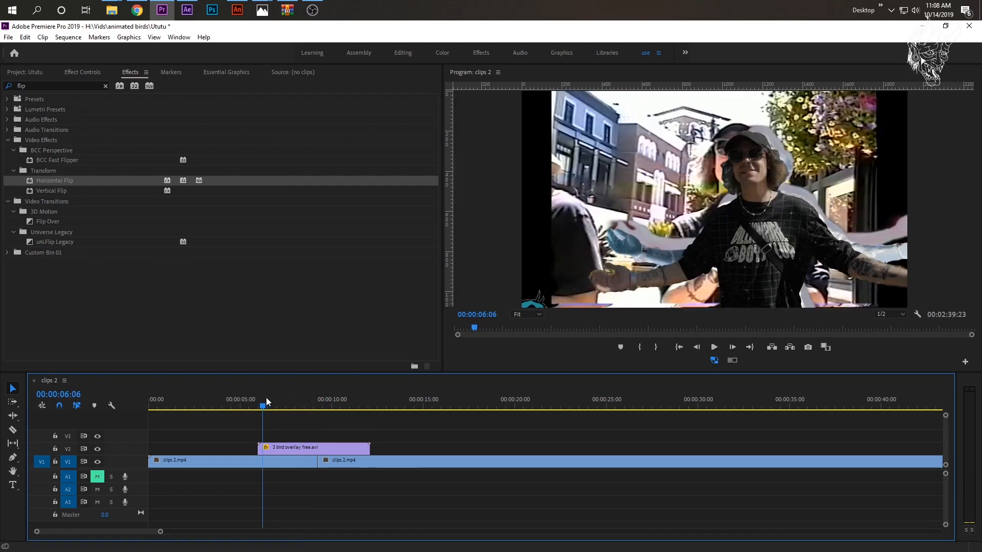
key(space)
- Remove the rotation keyframes from the V2 bird overlay, reset its rotation and position to their defaults, and play it
click(294, 444)
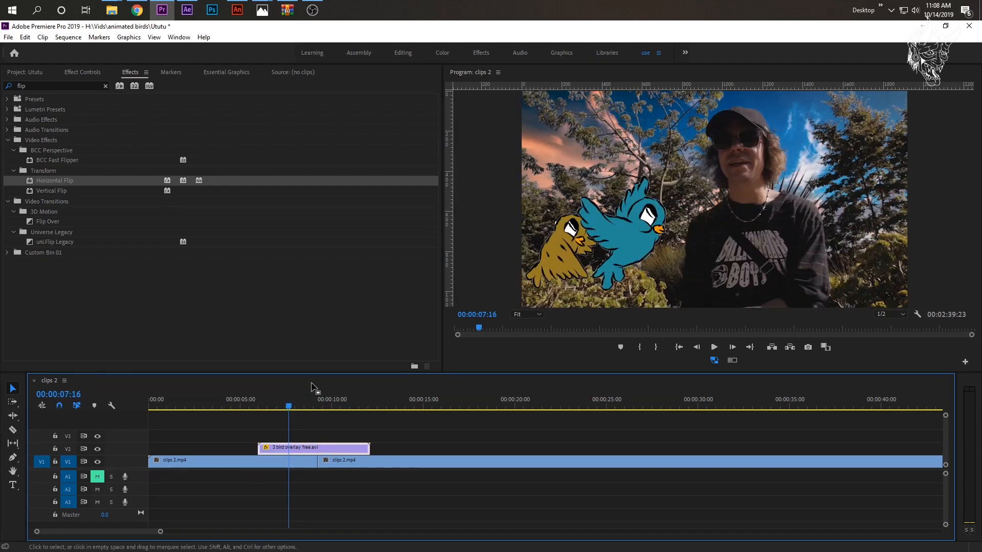
click(84, 74)
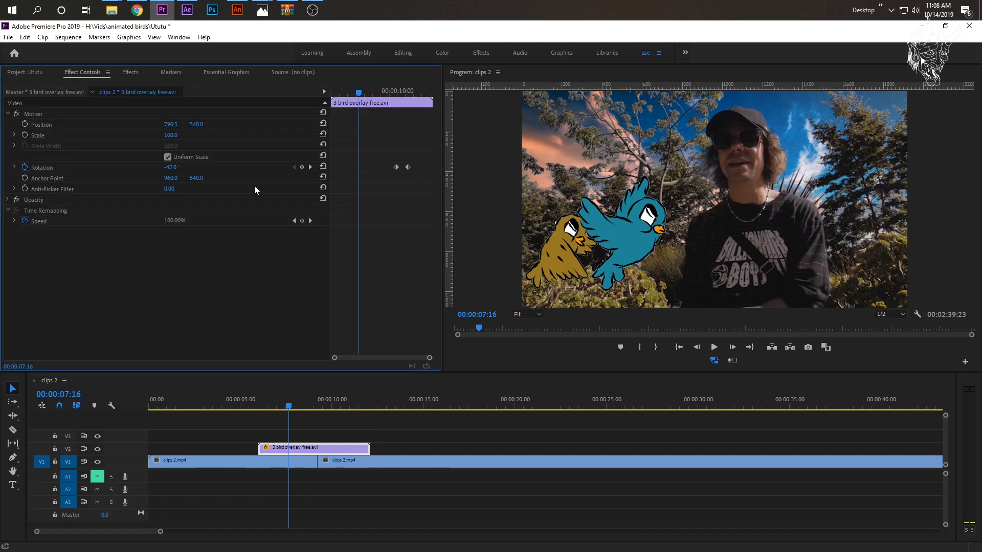
click(24, 167)
click(512, 305)
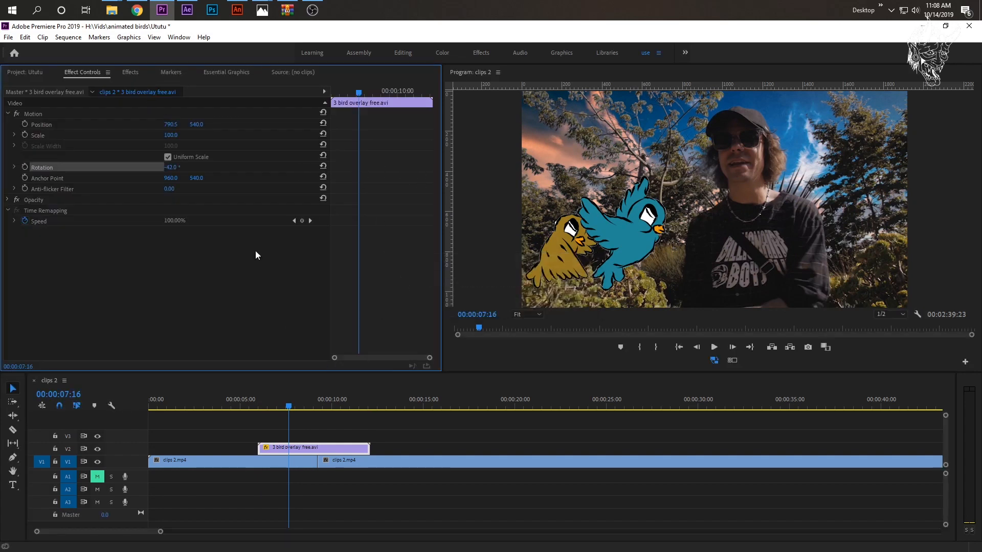
click(323, 167)
click(322, 123)
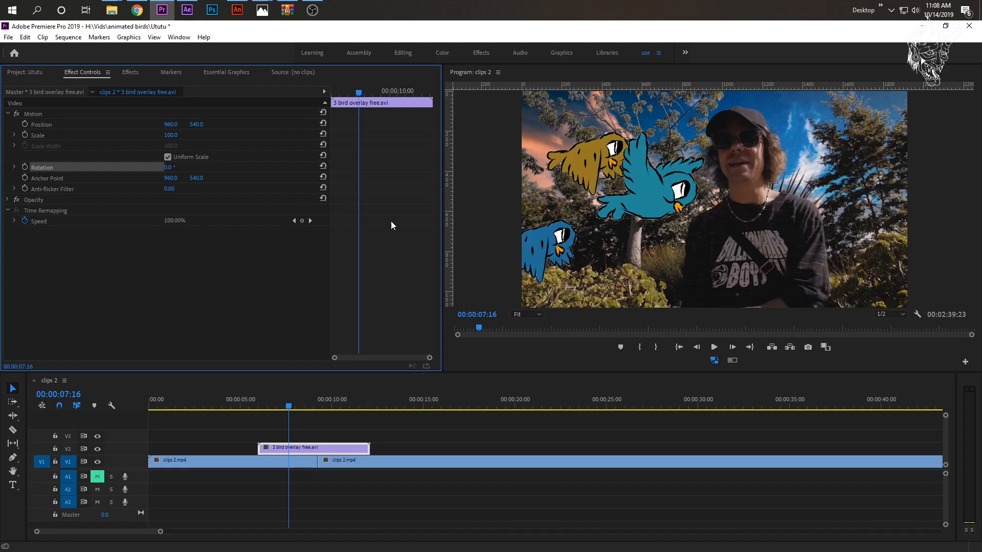
click(254, 401)
key(space)
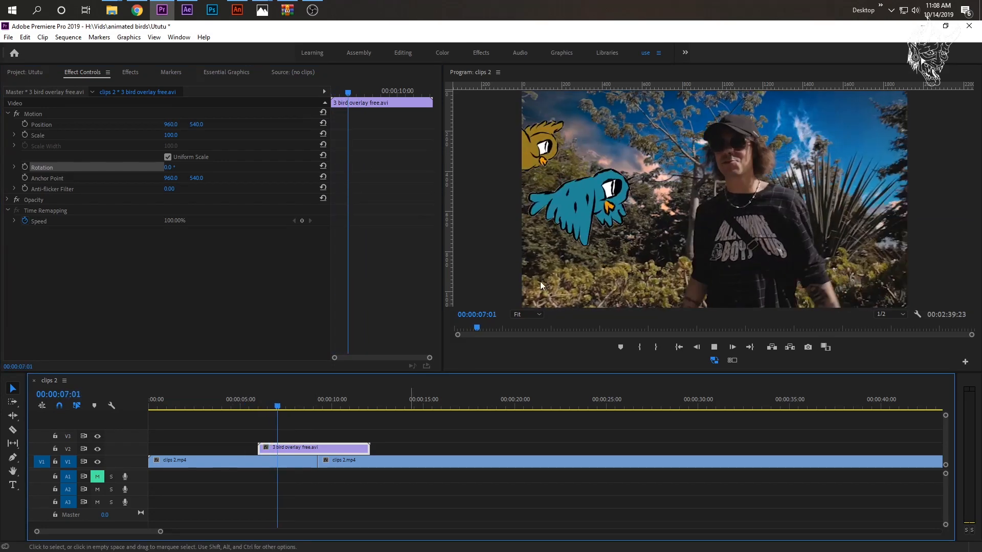
key(space)
- Try the V2 bird overlay at about 00:00:12, then place it so it starts between 00:00:06 and 00:00:07
drag(309, 450, 417, 450)
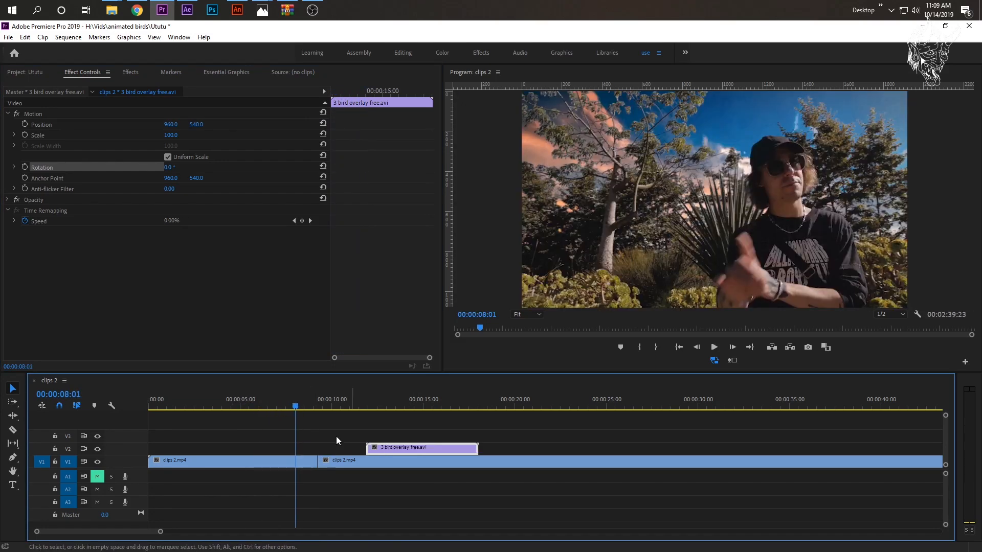
click(317, 398)
mouse_move(316, 399)
mouse_down()
mouse_move(329, 398)
mouse_move(317, 395)
mouse_up()
key(space)
key(space)
drag(401, 448, 308, 450)
drag(304, 399, 310, 404)
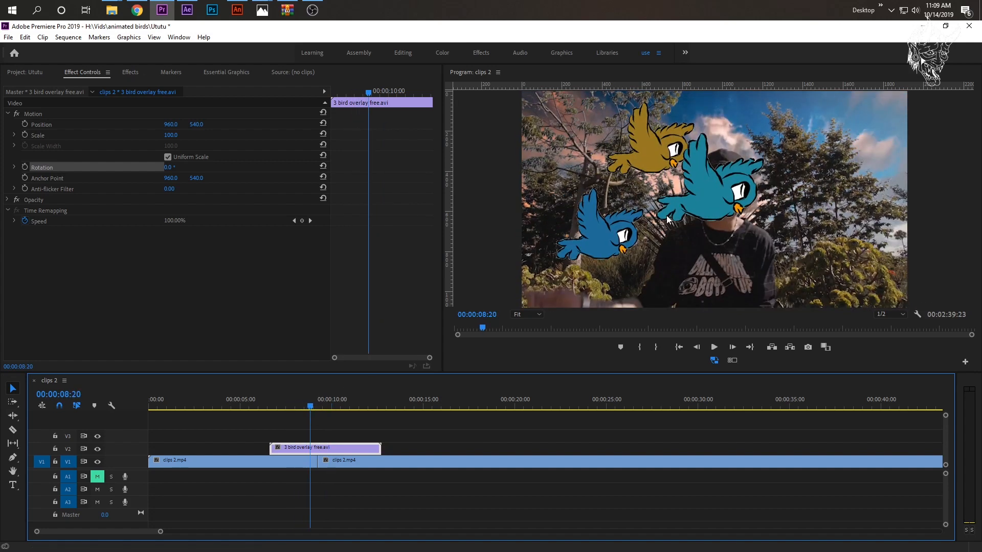
- Scale the V2 bird overlay up to 412 and play it to the point where a bird fills the frame
mouse_move(310, 407)
mouse_down()
mouse_move(330, 407)
mouse_move(304, 408)
mouse_up()
drag(175, 135, 206, 135)
drag(297, 135, 335, 135)
click(714, 347)
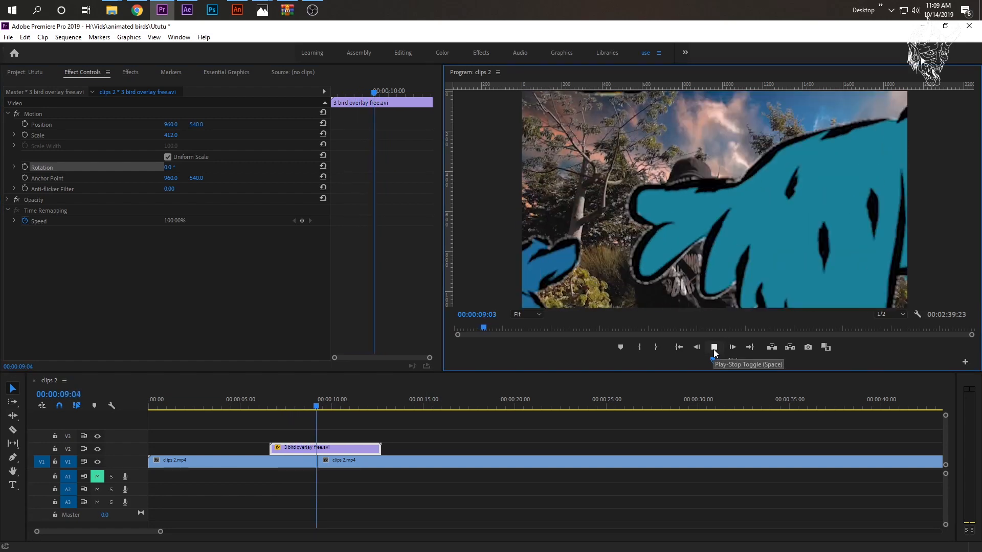
click(714, 347)
drag(340, 406, 310, 395)
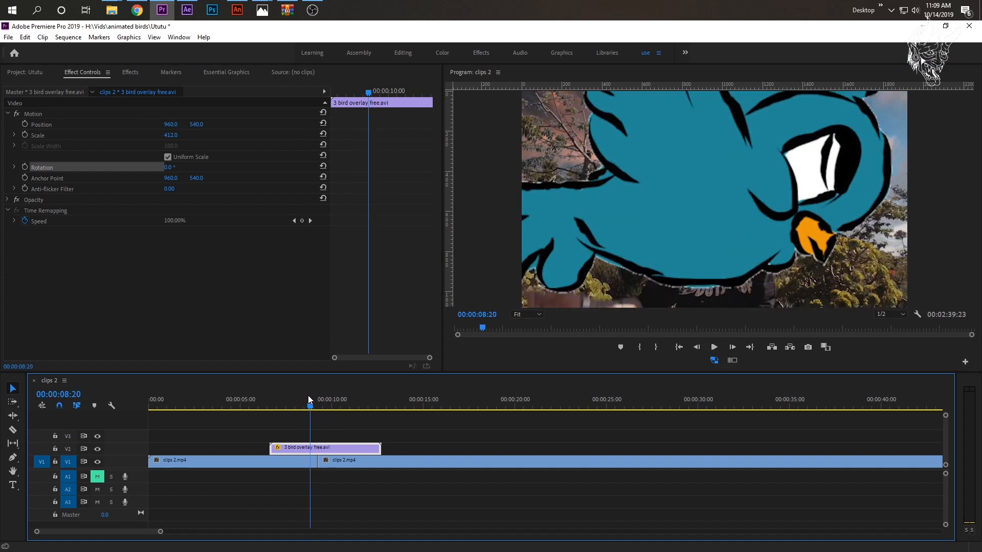
- Split the bird overlay at 00:00:08:20, move both pieces so the split meets the cut between the clips 2.mp4 segments, and play it
key(ctrl+k)
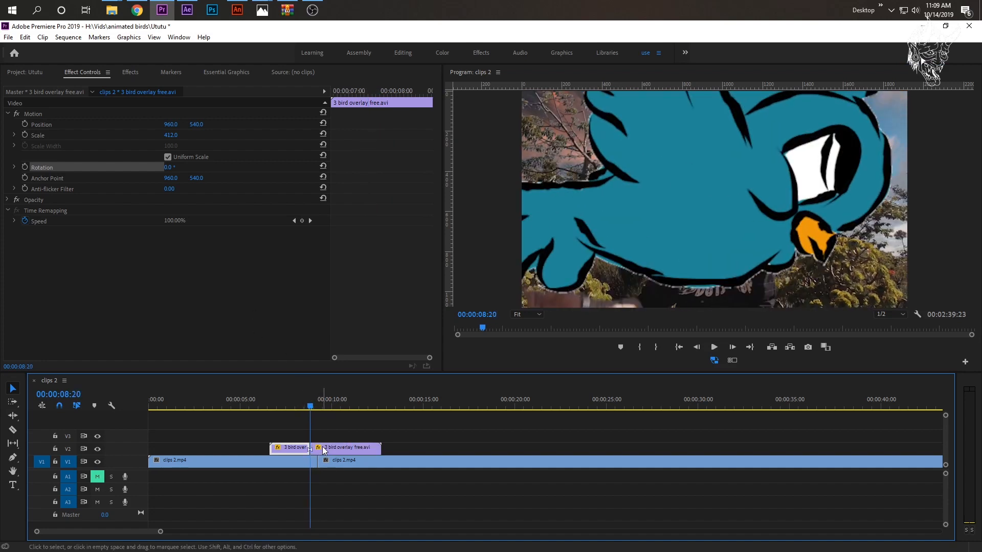
drag(319, 447, 302, 450)
key(ctrl+z)
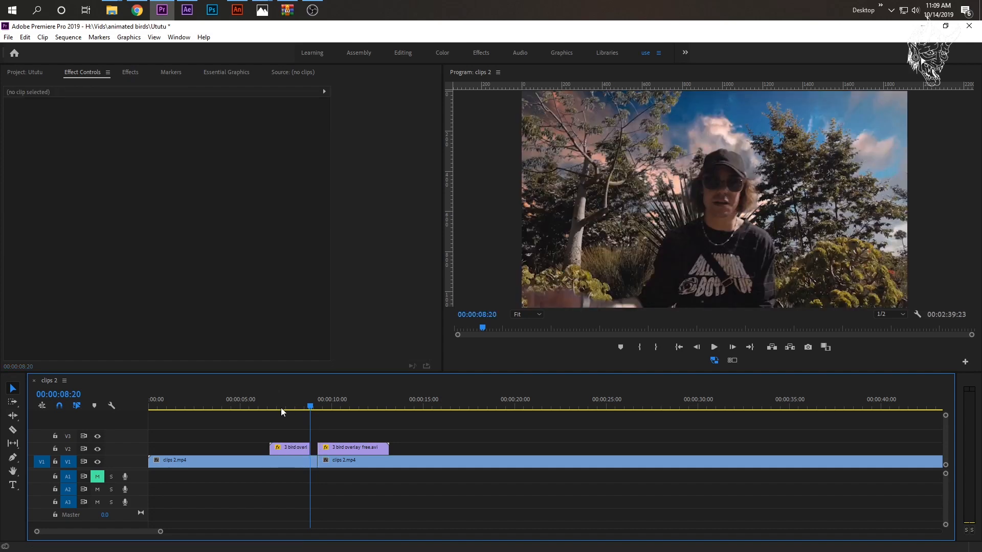
key(ctrl+z)
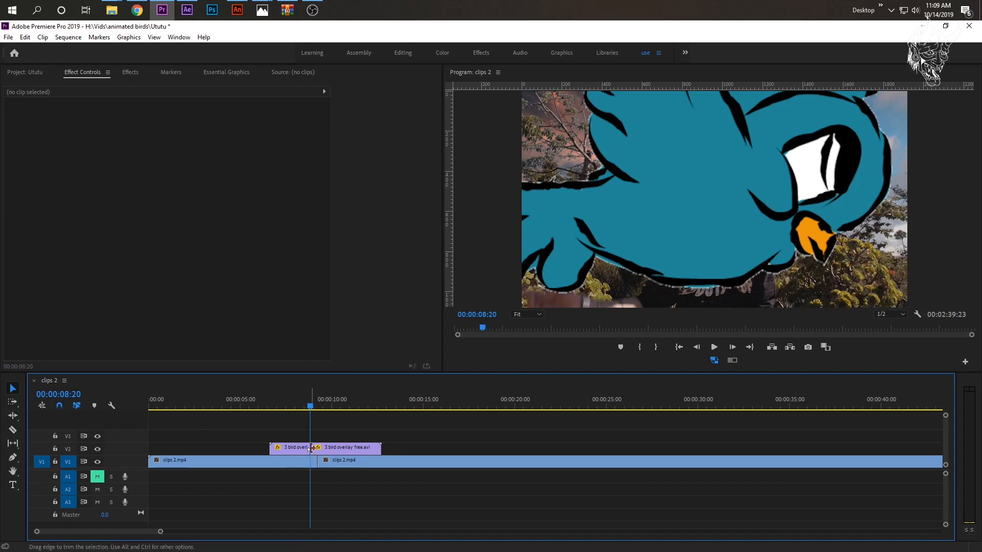
drag(318, 449, 297, 450)
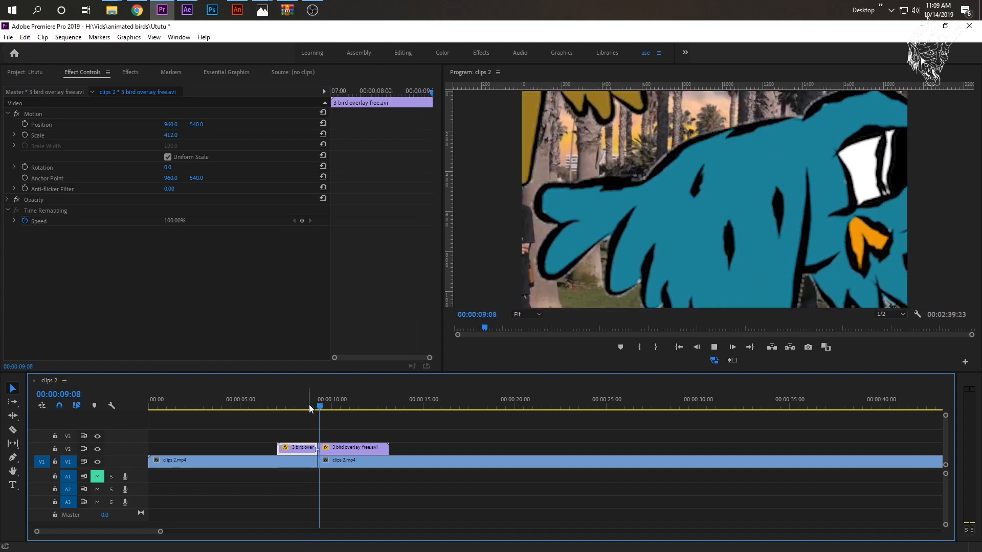
click(301, 408)
key(space)
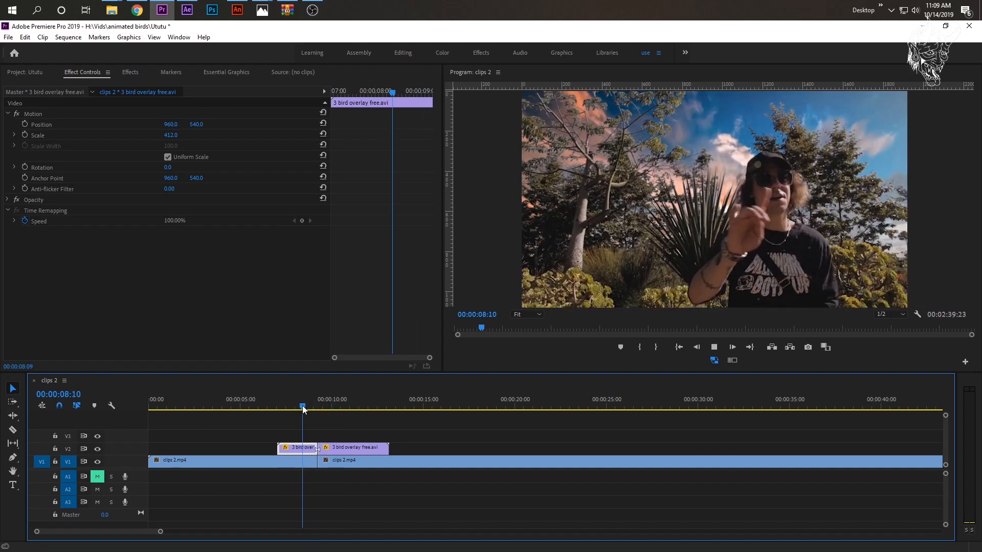
drag(305, 408, 306, 408)
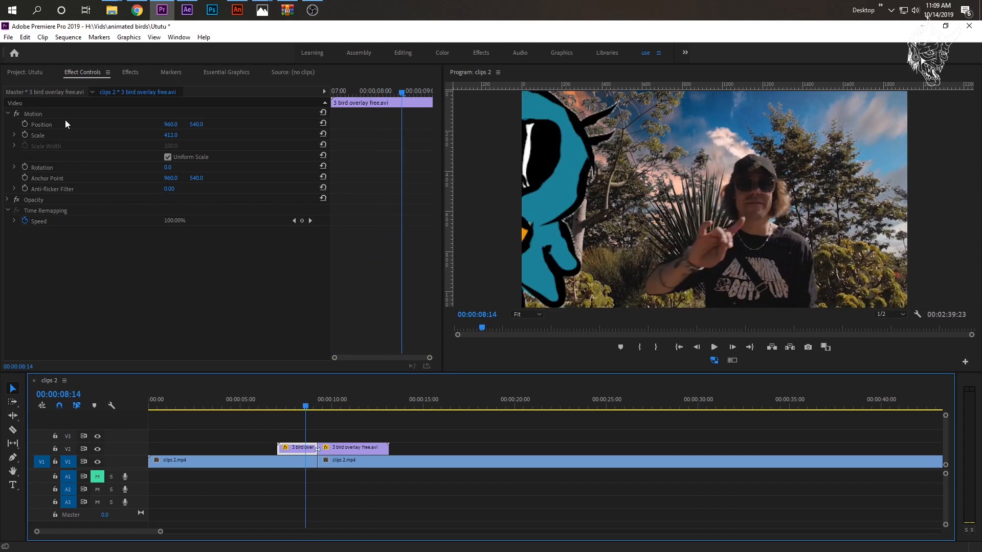
- Reset the first overlay piece's scale to 100 and start scale and position keyframes shortly after 00:00:08:00
click(324, 135)
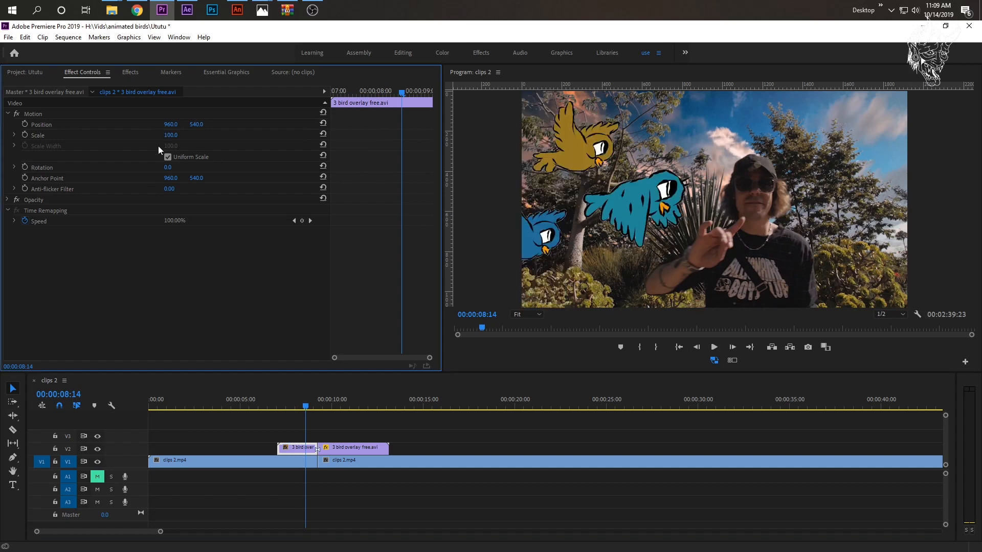
mouse_move(306, 408)
mouse_down()
mouse_move(284, 406)
mouse_move(319, 409)
mouse_move(300, 413)
mouse_up()
click(25, 135)
click(24, 123)
- Keyframe the first overlay piece's scale to 412 at its end, at 00:00:09:06, and play the growing bird
drag(312, 407, 318, 407)
click(312, 451)
click(176, 135)
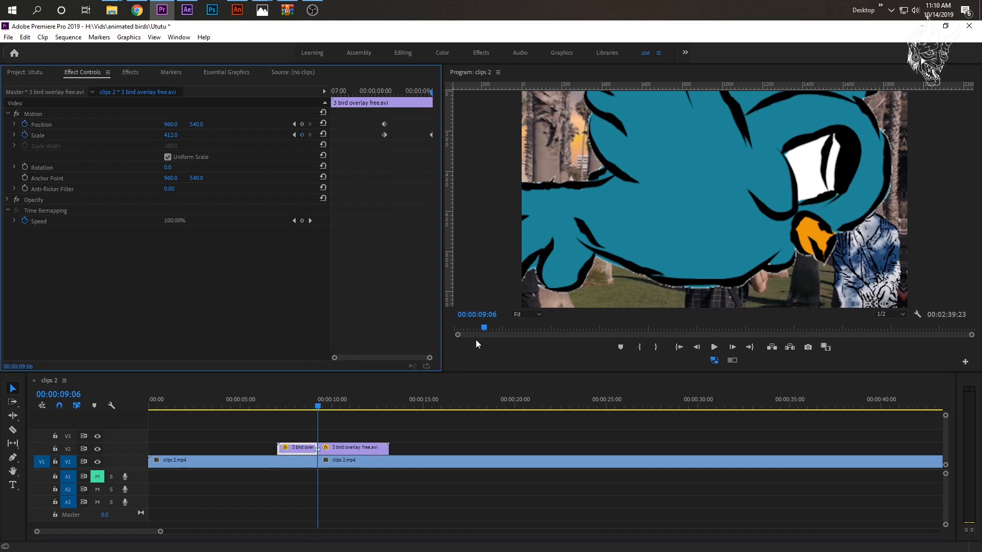
drag(313, 408, 297, 412)
key(space)
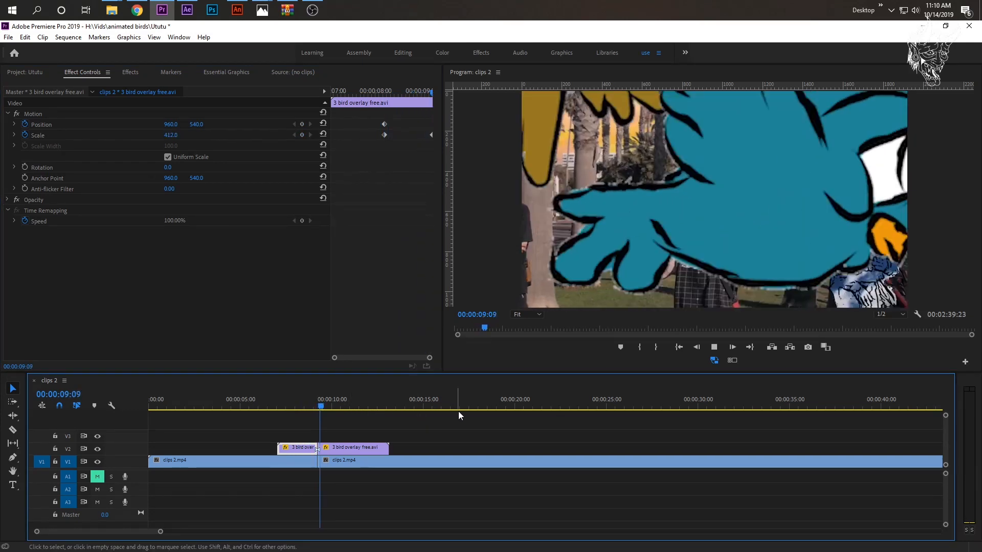
key(space)
click(281, 408)
key(space)
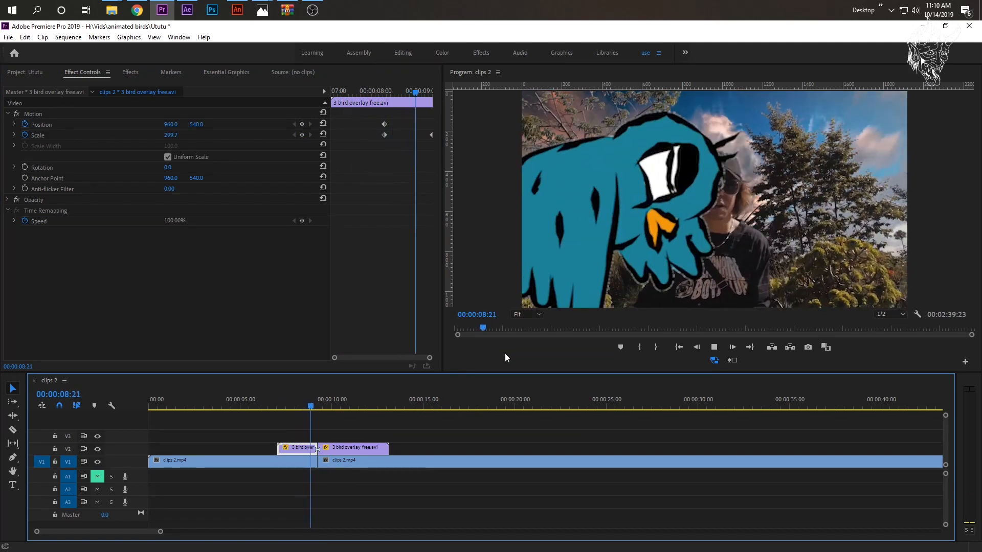
key(space)
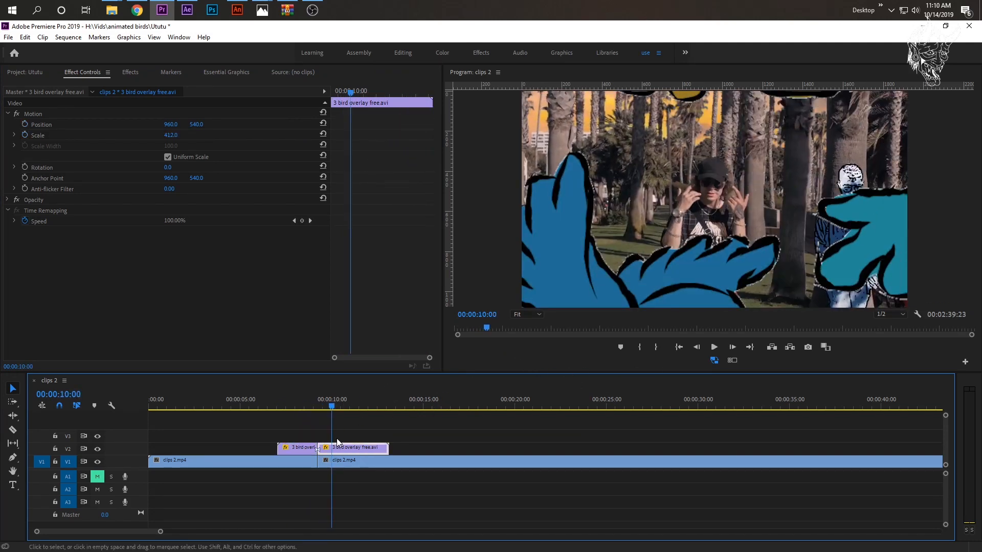
- Start scale and position keyframes at the beginning of the second overlay piece and set its scale to 100 at 00:00:10:01
click(317, 407)
click(26, 134)
click(24, 124)
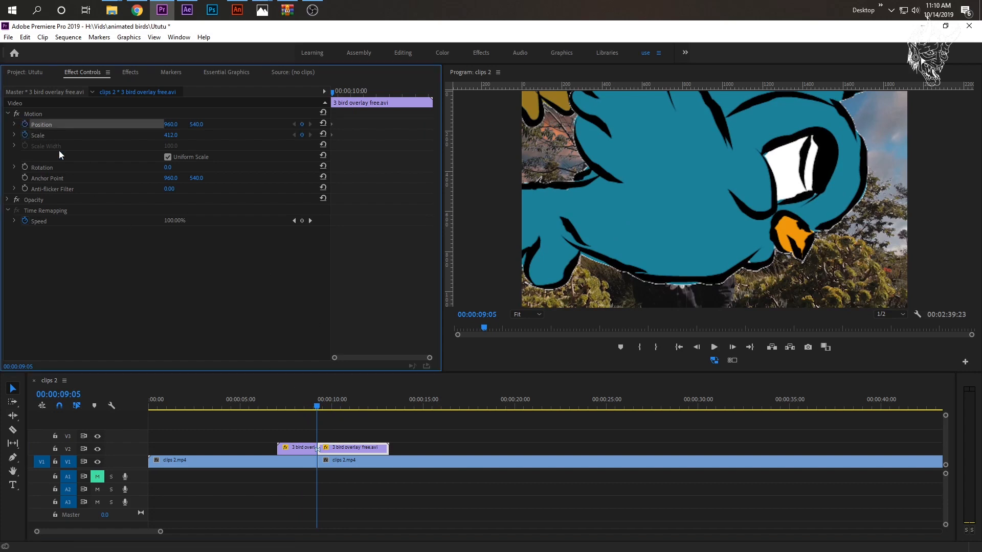
drag(326, 410, 335, 407)
click(172, 135)
text(100)
key(Return)
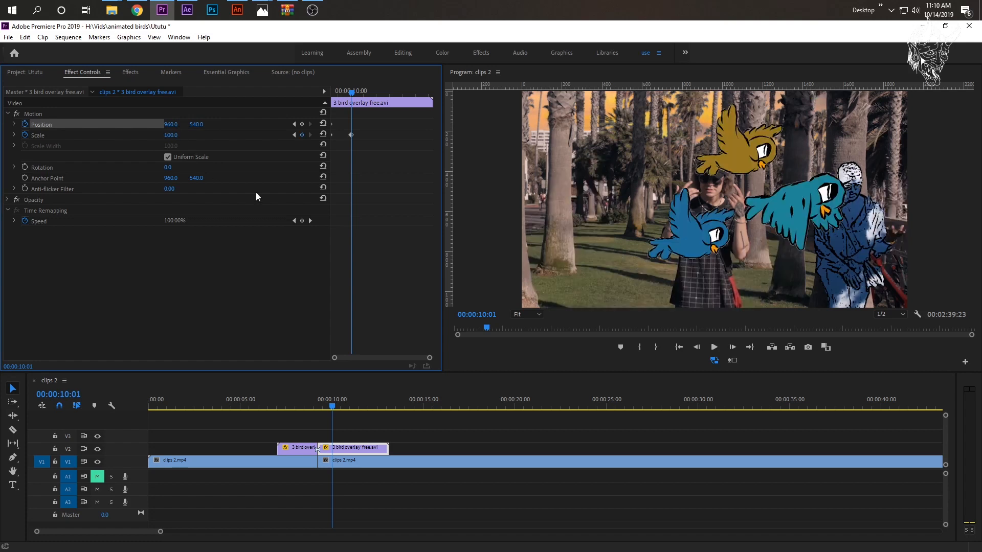
- Keyframe the second overlay piece's horizontal position to 1276 at 00:00:10:04 and play the transition
drag(312, 405, 335, 409)
click(160, 125)
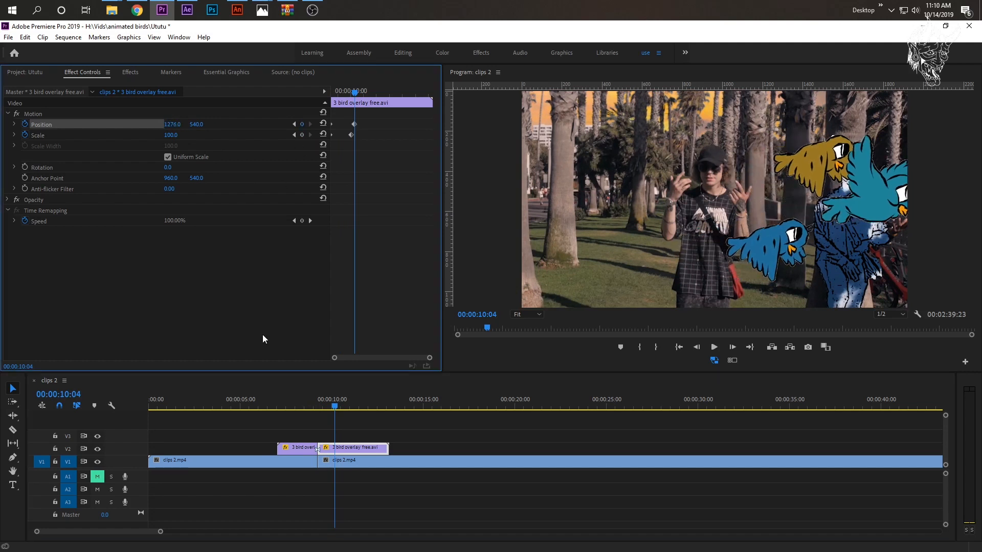
click(311, 399)
key(space)
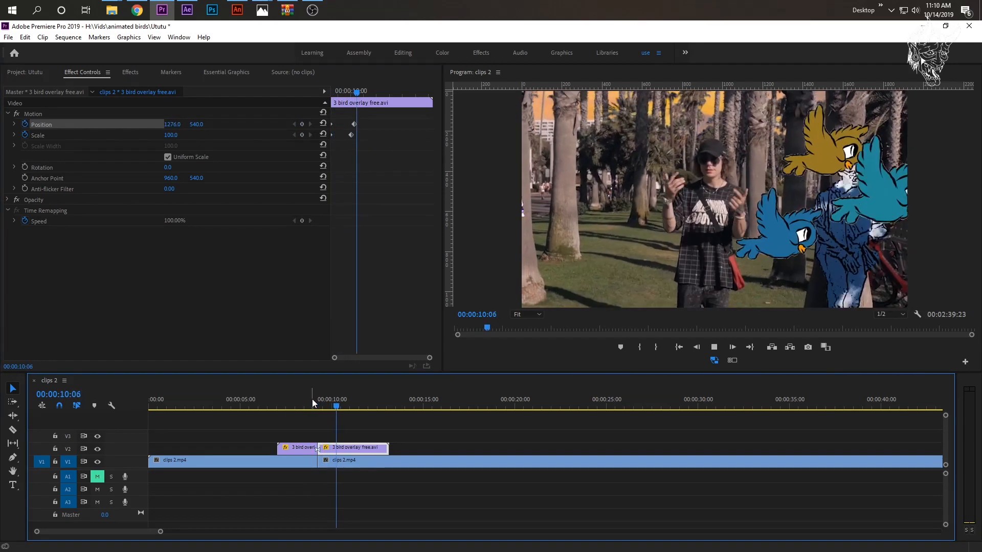
click(279, 399)
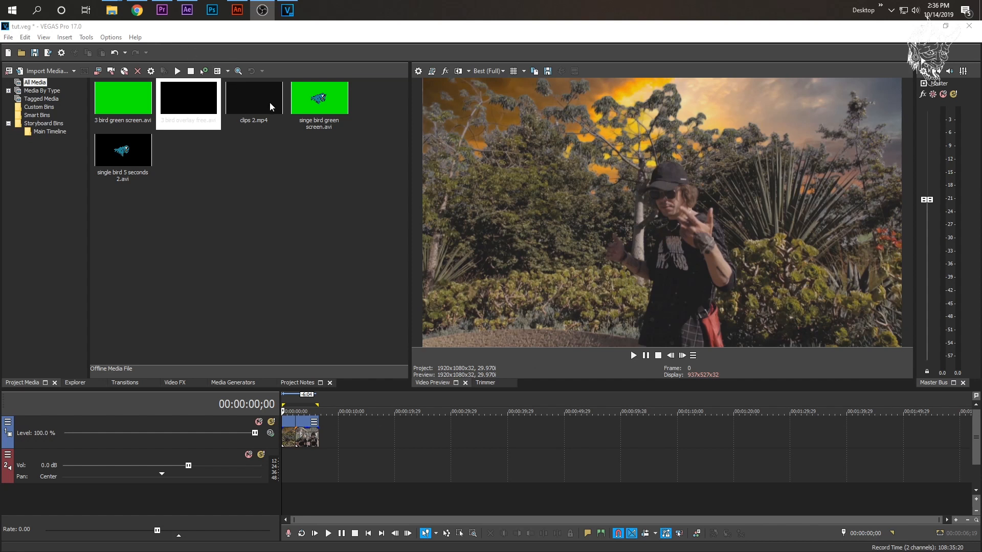
- Insert an empty video track above the footage track and play the footage up to about 00:00:02;04
click(212, 152)
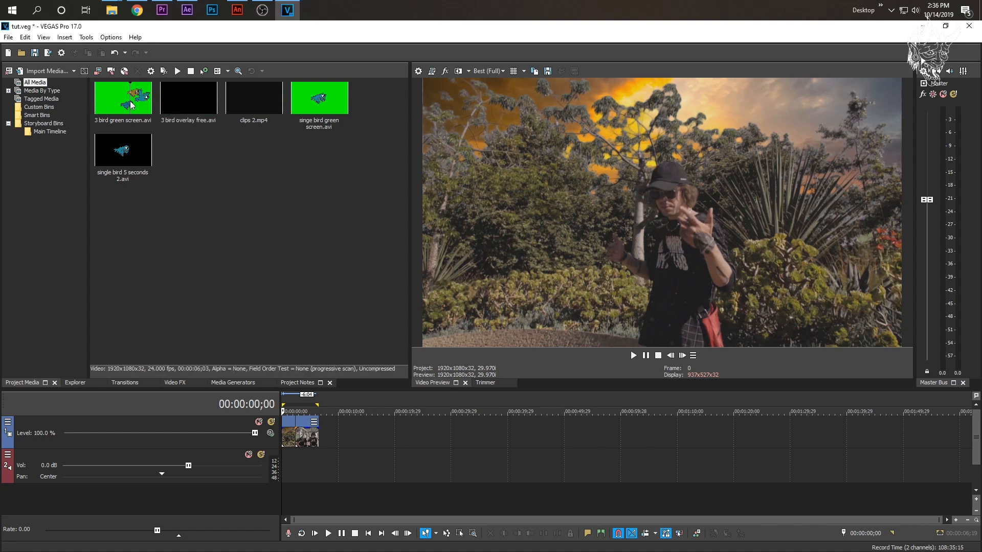
right_click(356, 438)
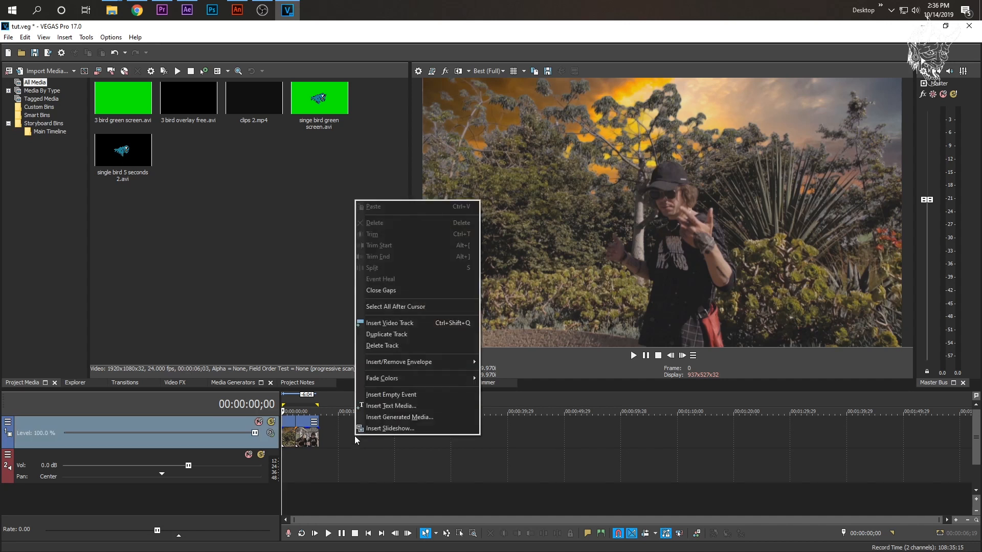
right_click(329, 433)
click(397, 318)
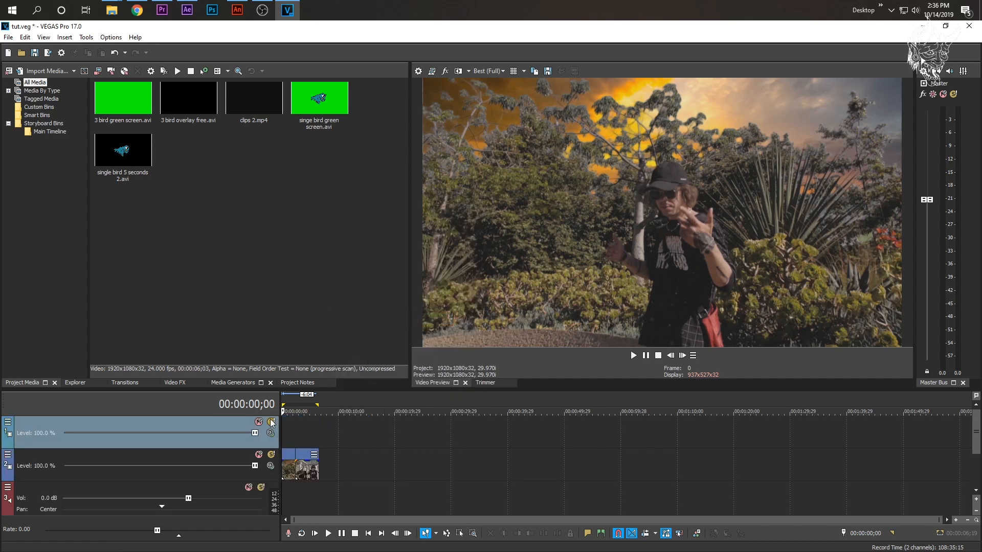
key(space)
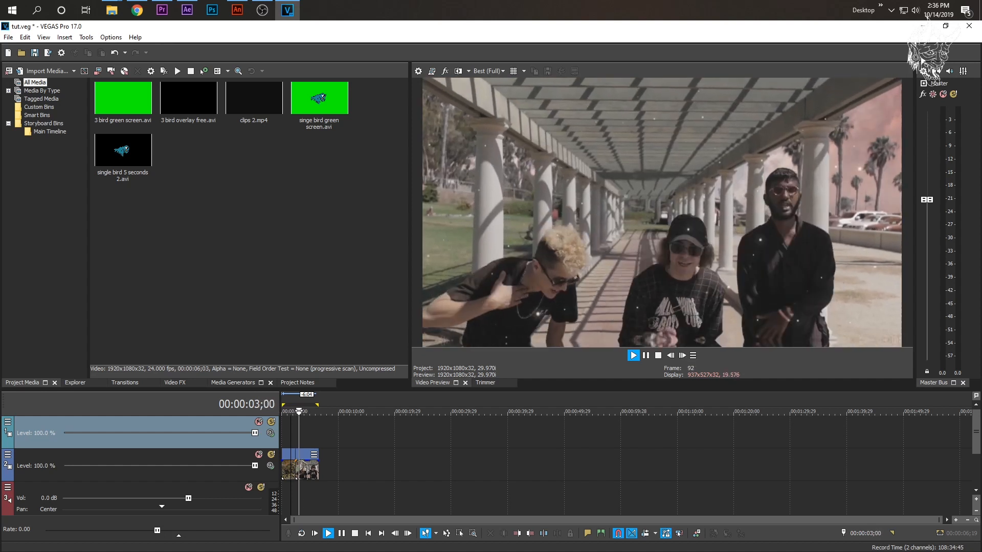
key(space)
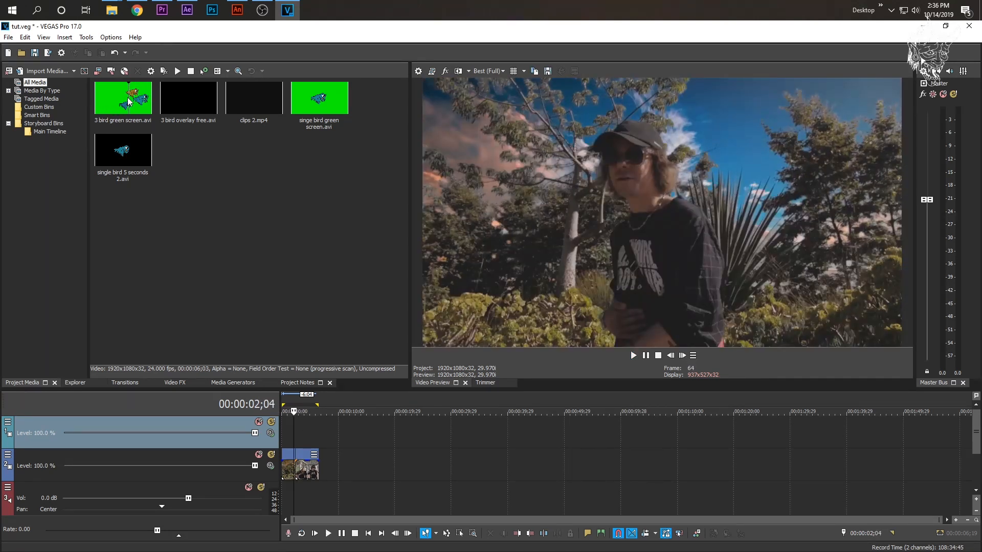
- Place 3 bird green screen.avi at the start of the empty upper video track and play the flying birds
drag(129, 101, 210, 200)
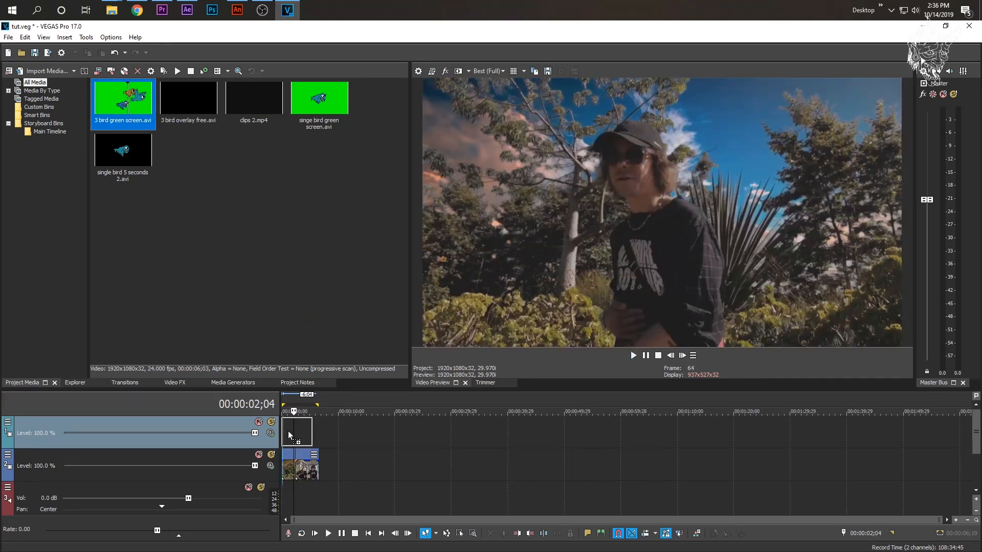
drag(289, 435, 289, 436)
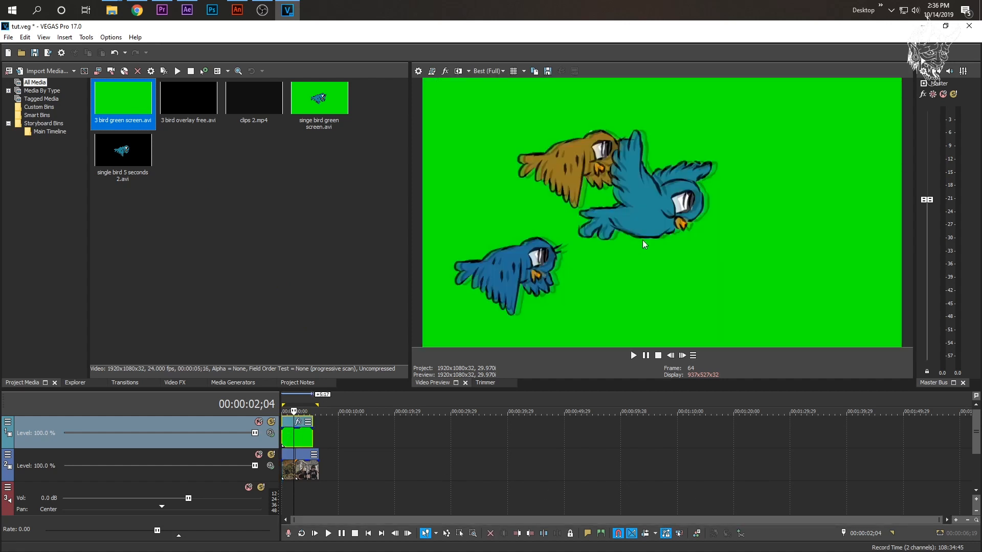
key(space)
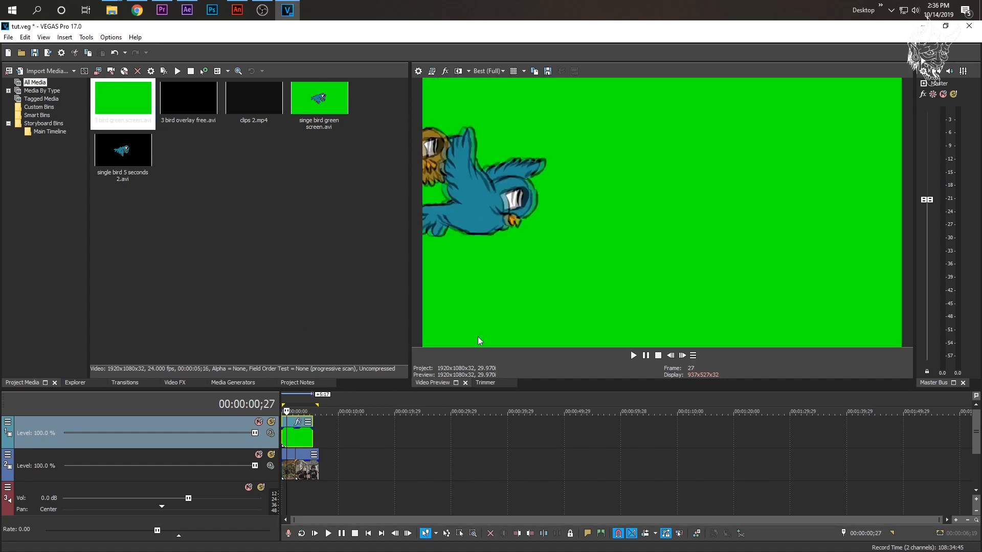
key(space)
- Open the event properties of the green-screen bird clip on the upper track
right_click(306, 443)
click(348, 545)
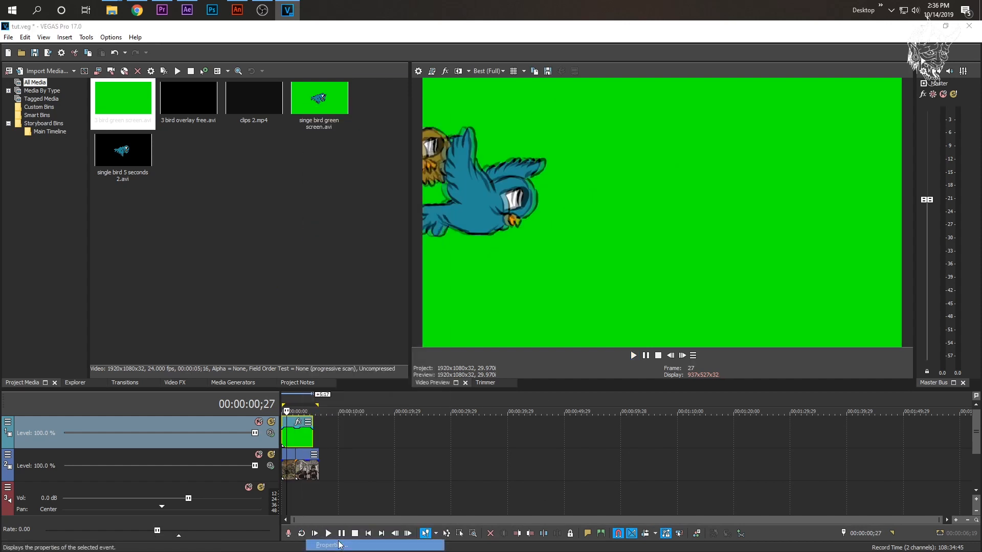
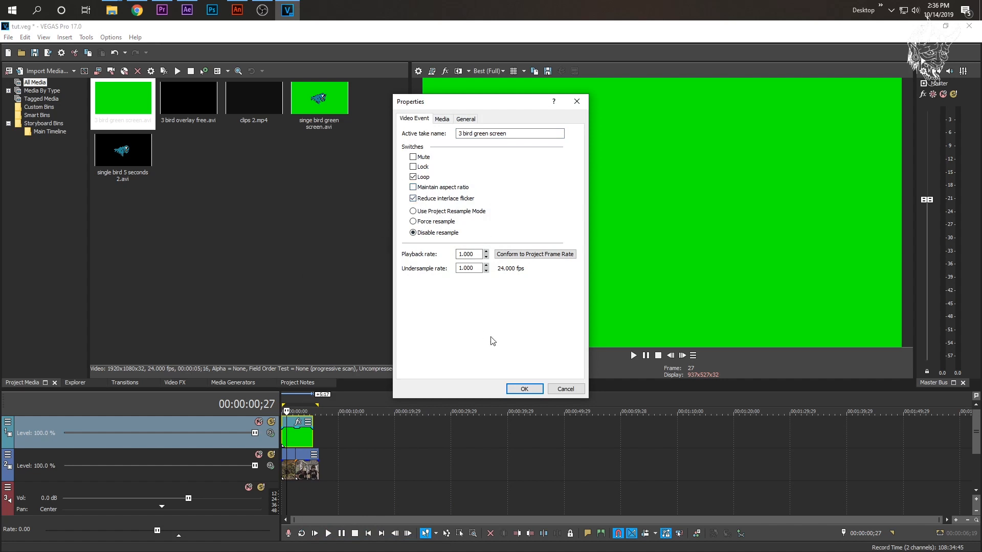
- Apply the event properties with resampling disabled to the green-screen bird clip and play it up to about 00:00:03;09
click(524, 390)
key(space)
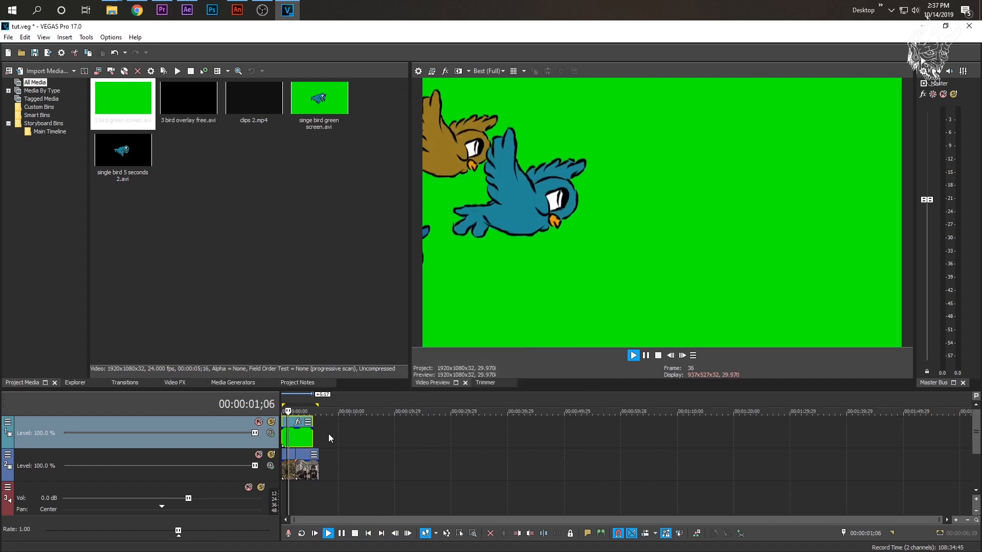
key(space)
key(space)
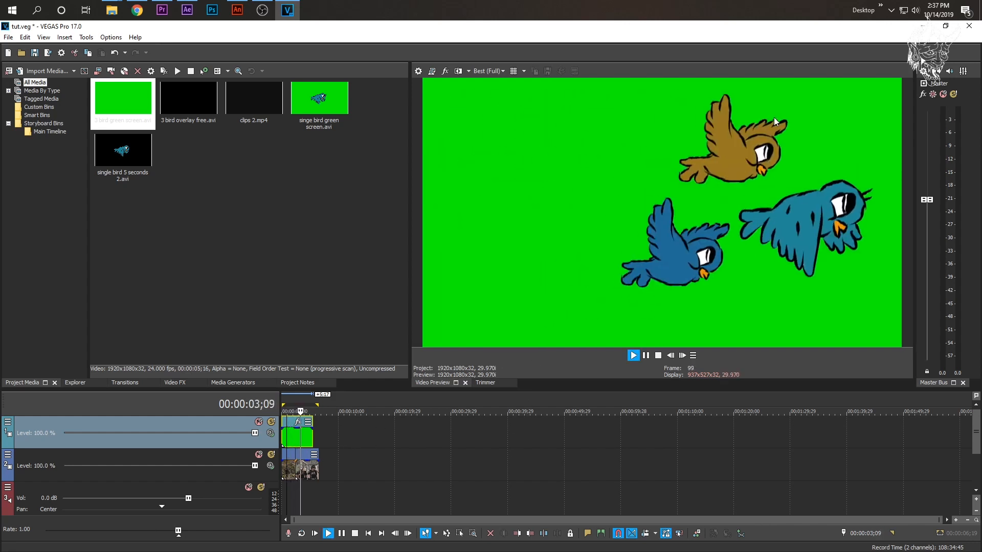
key(space)
- Apply the default Chroma Keyer effect to the 3 bird green screen clip, previewing at 00:00:02;13
click(295, 436)
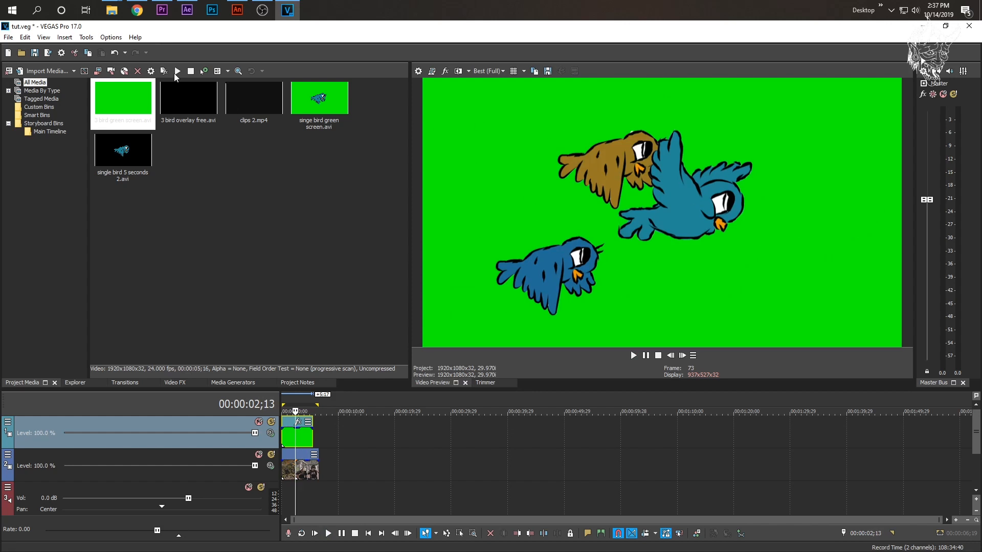
click(182, 383)
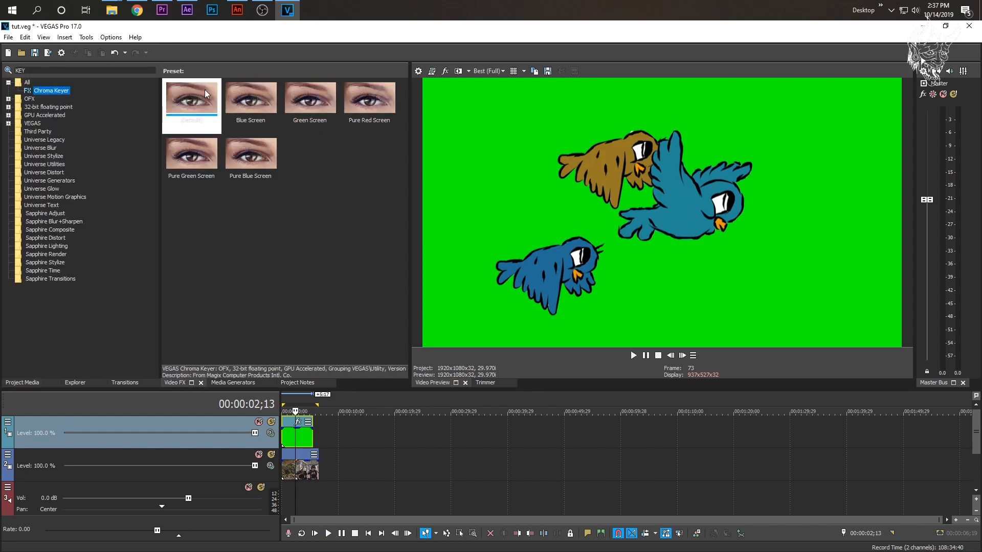
drag(208, 90, 252, 379)
drag(297, 437, 296, 437)
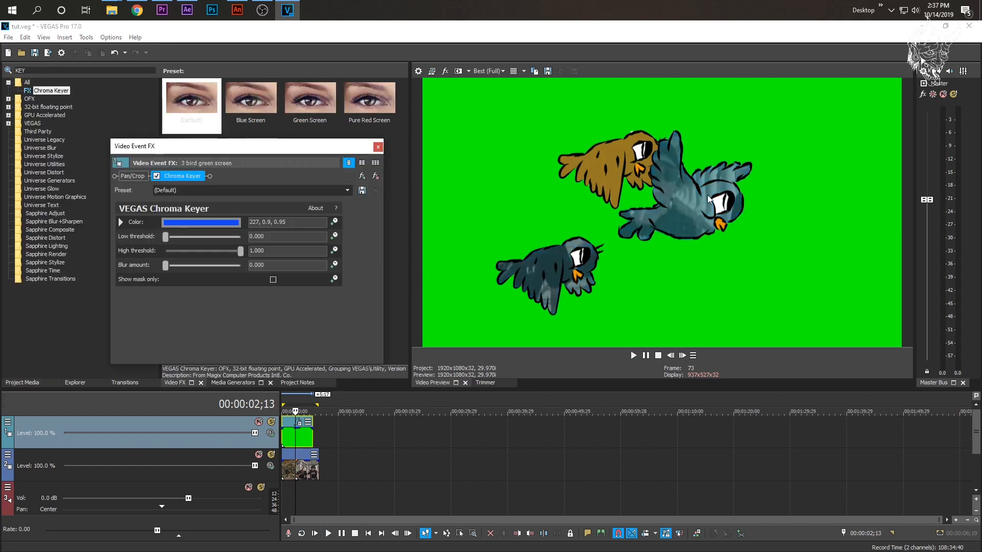
- Sample the green background as the Chroma Keyer color, set the high threshold to 0.796, and close the effect settings
click(176, 224)
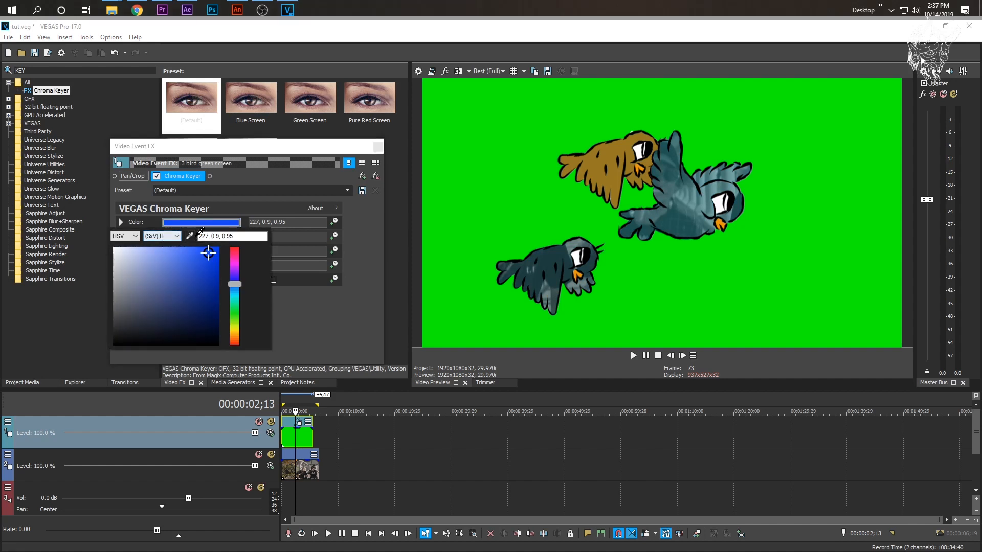
click(517, 181)
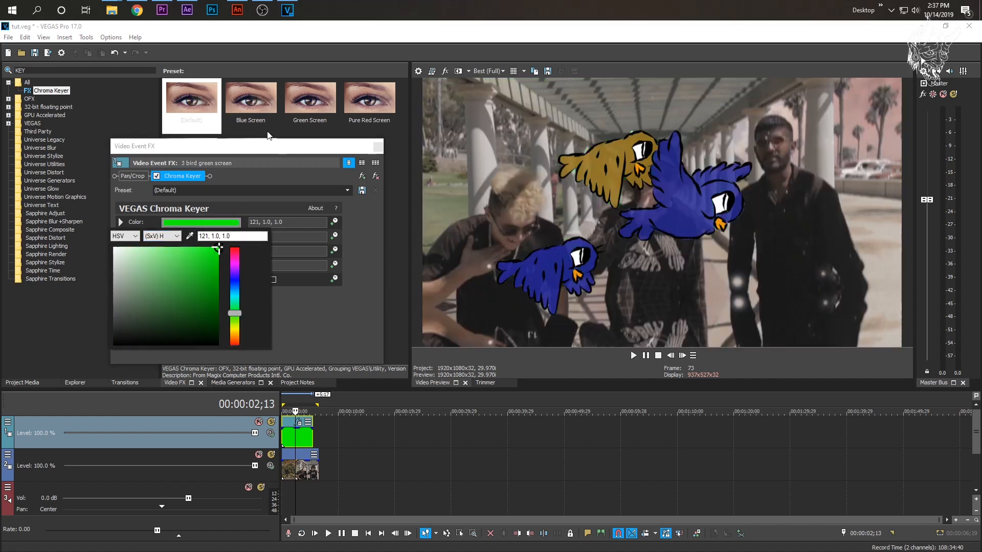
click(315, 164)
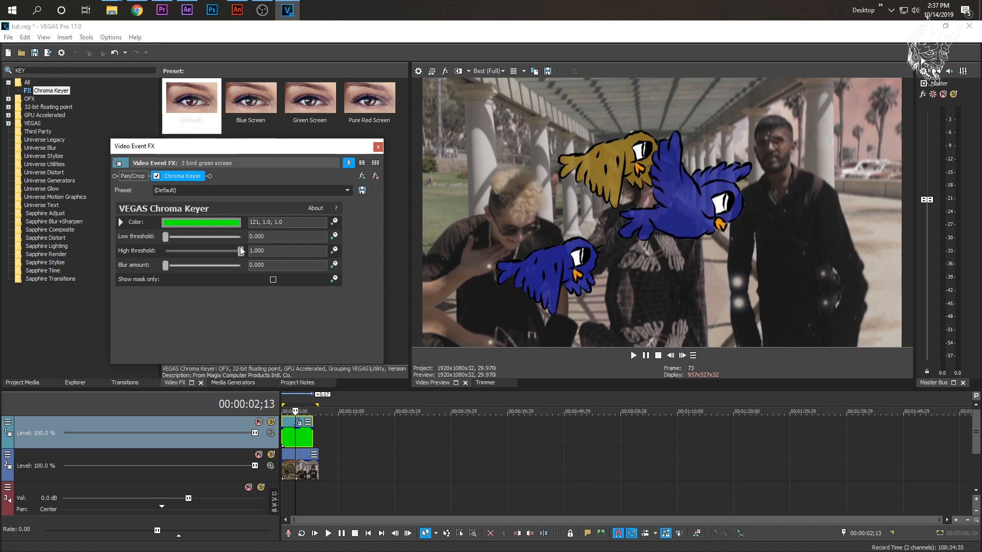
mouse_move(240, 249)
mouse_down()
mouse_move(165, 249)
mouse_move(243, 255)
mouse_move(226, 256)
mouse_up()
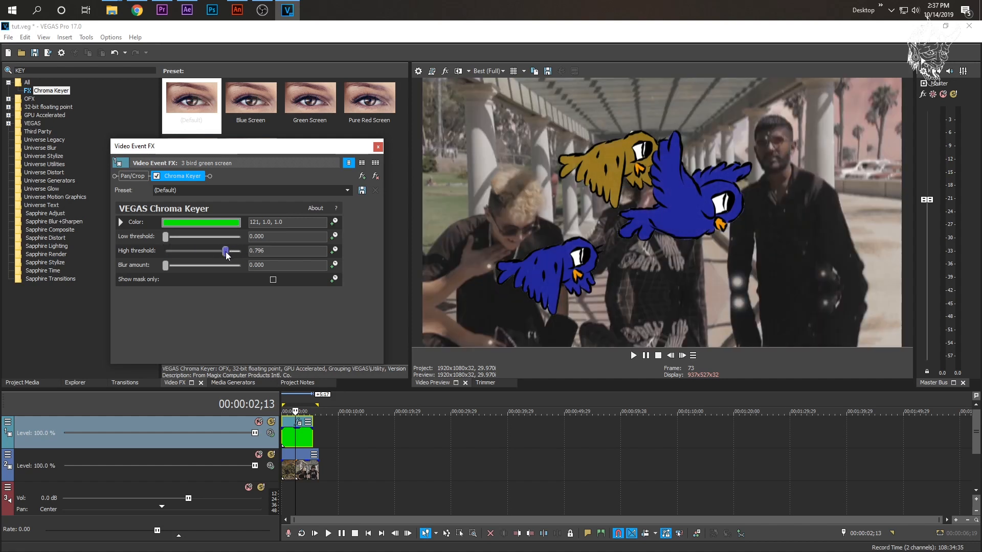
click(377, 148)
- Play the keyed birds over the footage from the start to check the overlay
click(283, 441)
key(space)
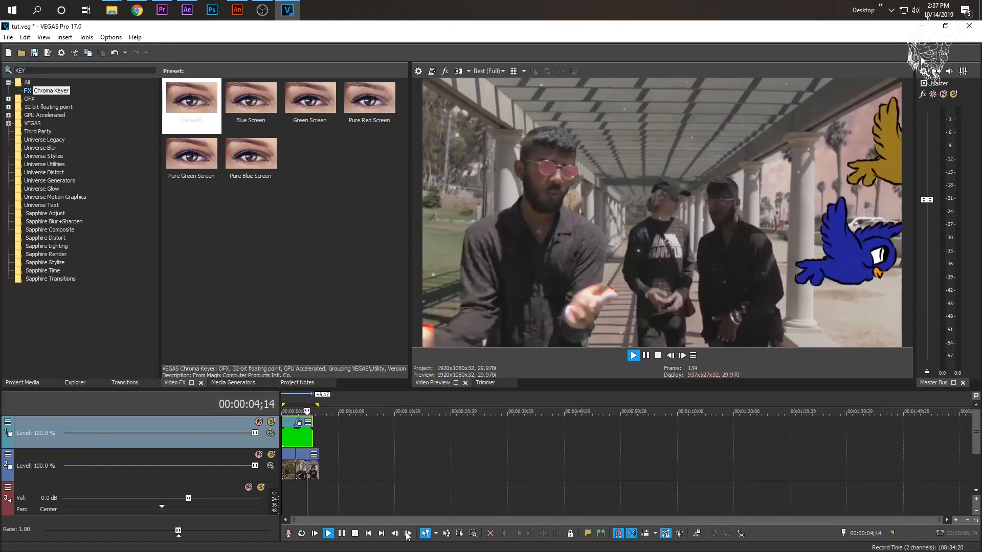
key(space)
scroll(299, 439, up, 4)
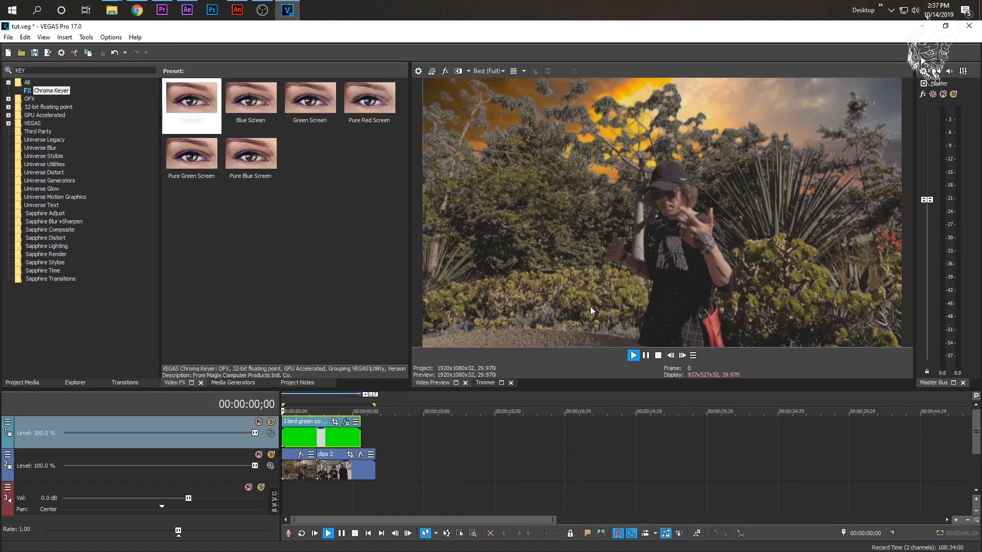
key(space)
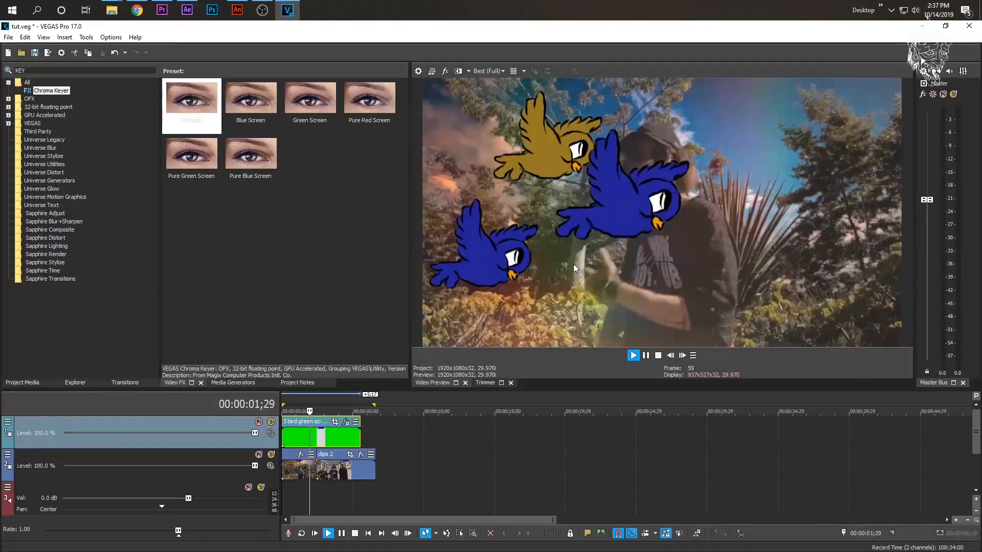
key(space)
key(space)
key(space)
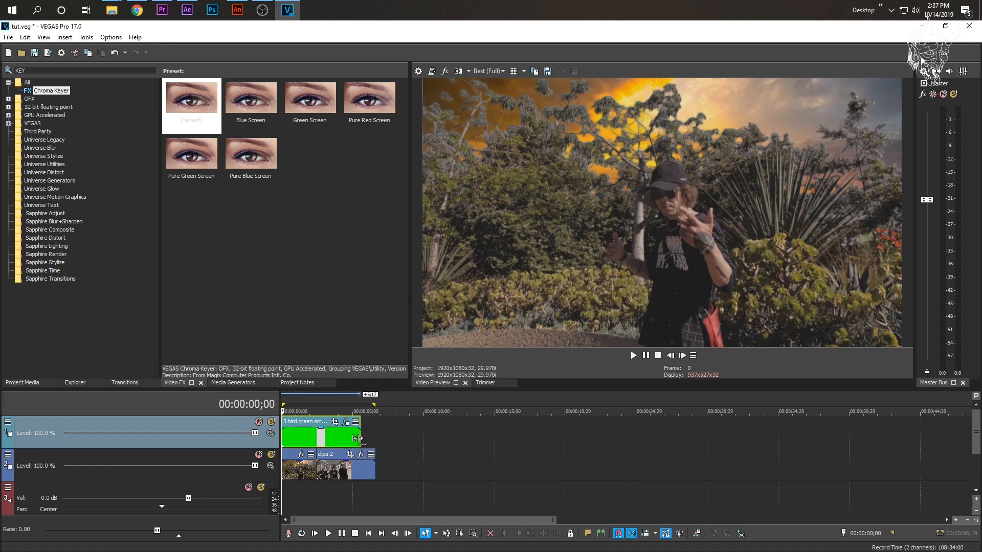
- Try to speed up the bird clip by compressing its end to the cut between the footage clips, and play it
drag(358, 438, 313, 439)
key(space)
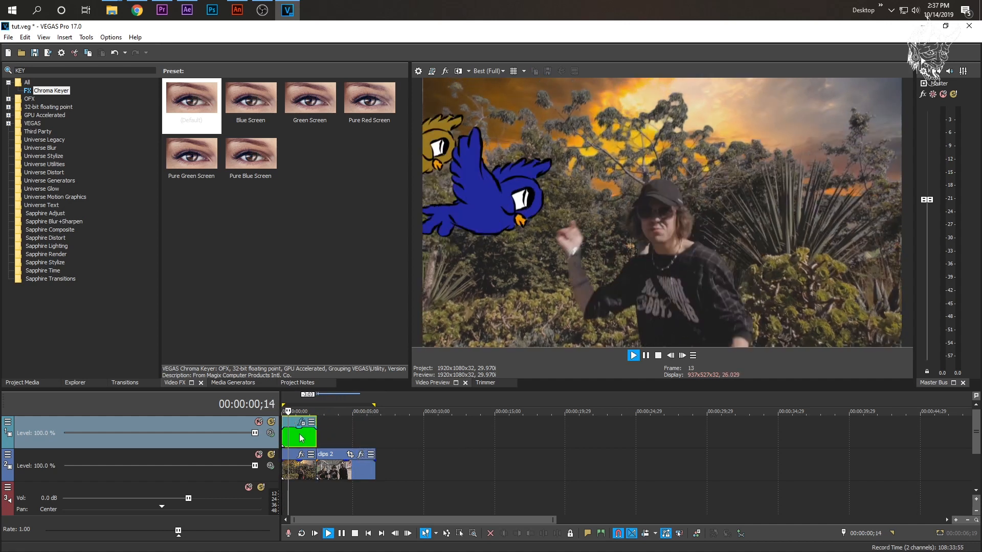
key(space)
key(space)
key(space)
key(space)
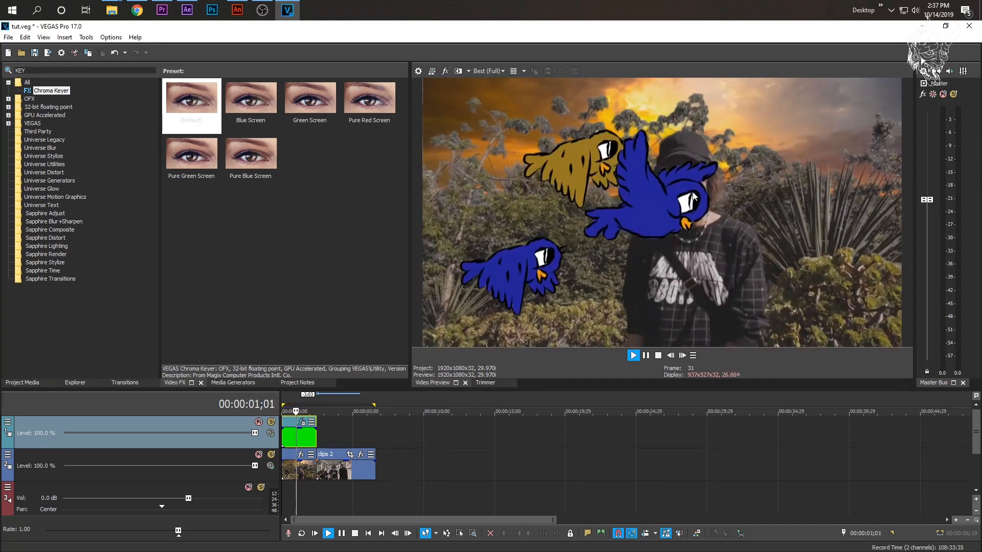
key(space)
key(space)
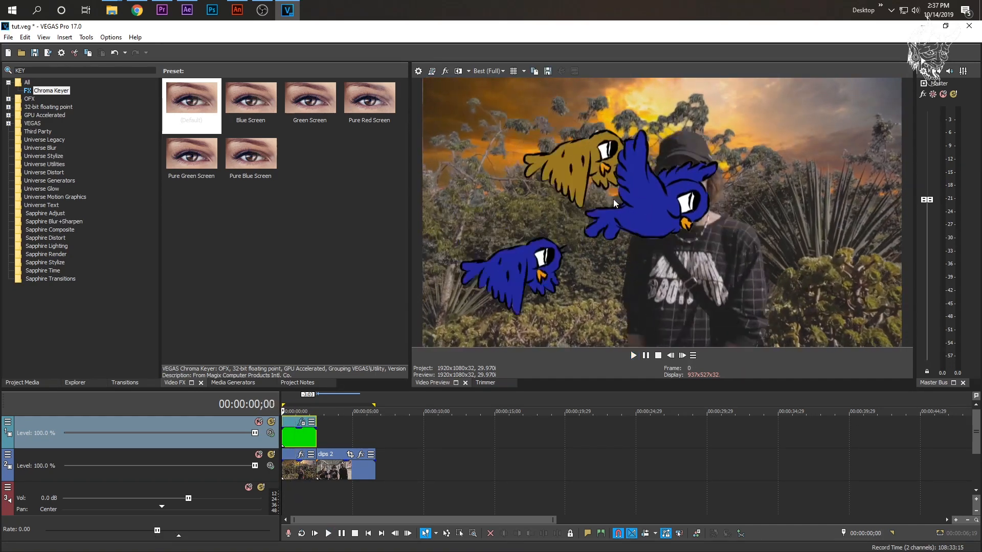
key(space)
- Undo the bird clip's time compression and play the overlay at its original speed
key(ctrl+z)
key(space)
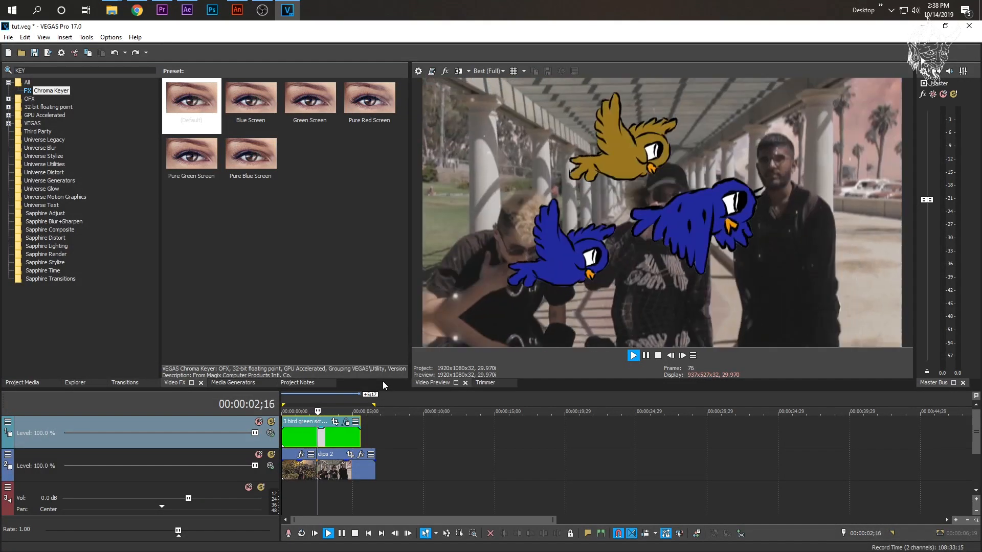
key(space)
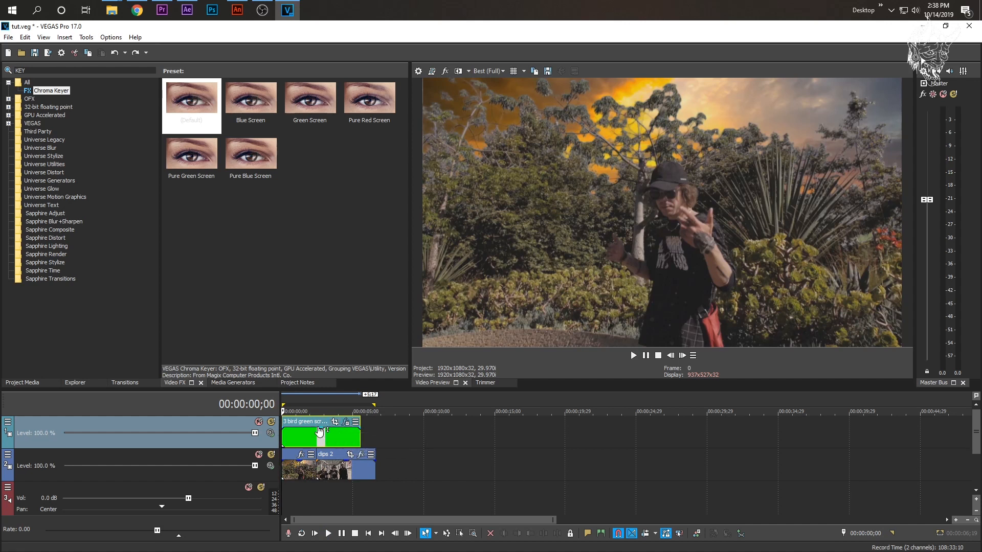
- Open Event Pan/Crop for the bird clip, sync its cursor with the timeline, and enlarge the window
click(294, 434)
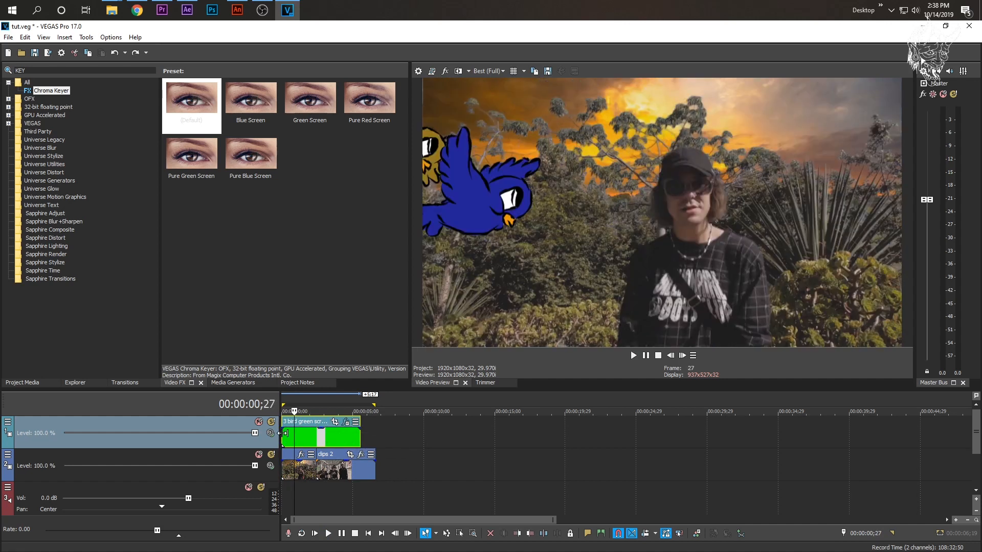
click(335, 424)
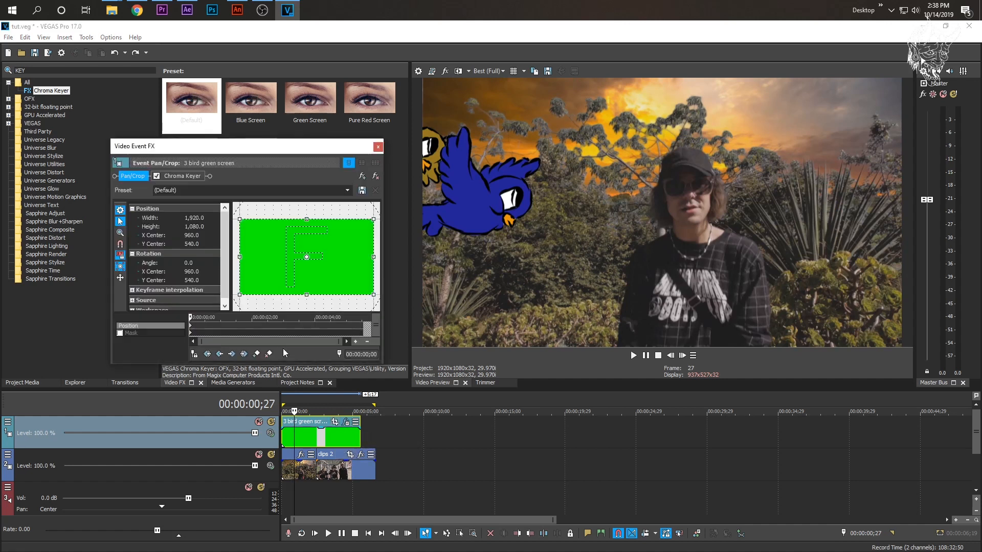
click(194, 354)
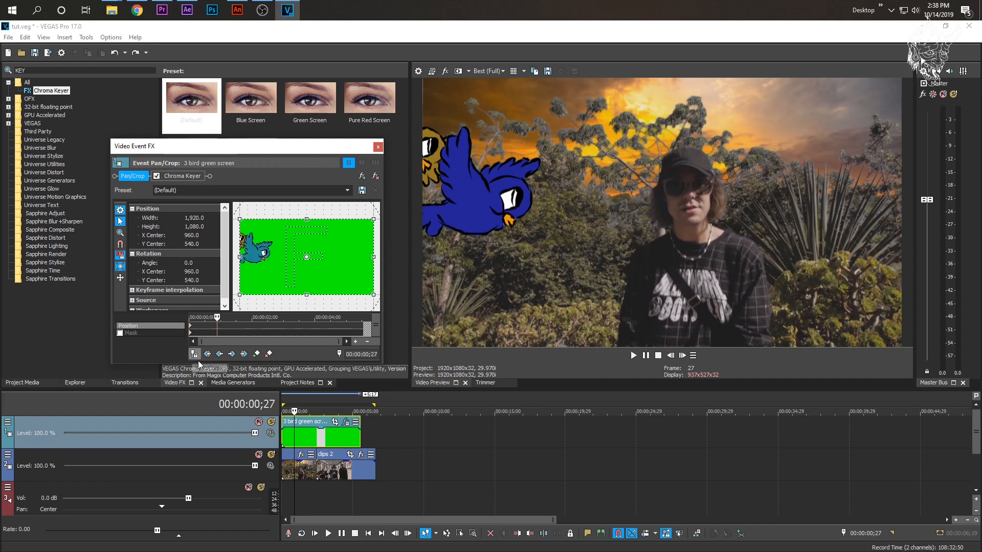
drag(233, 364, 149, 373)
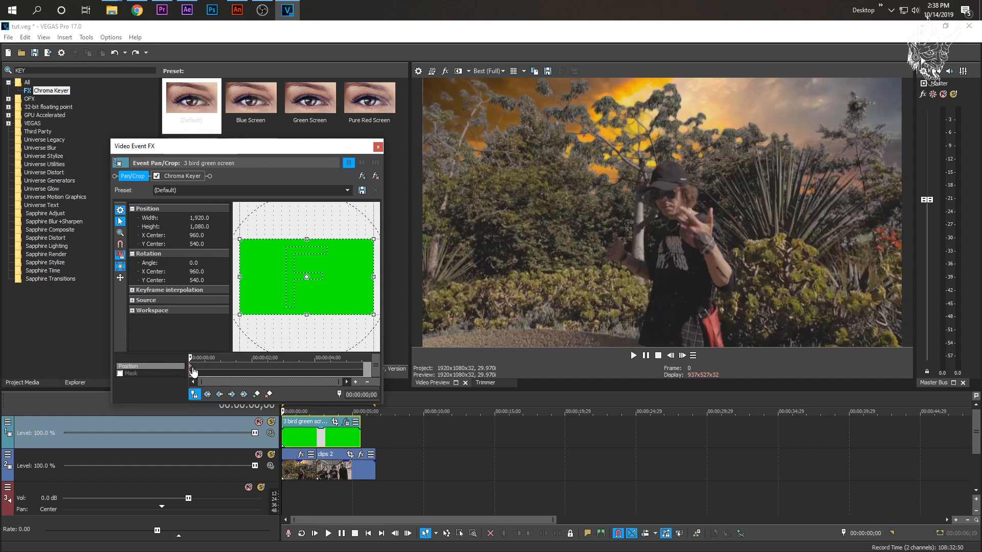
drag(196, 359, 242, 358)
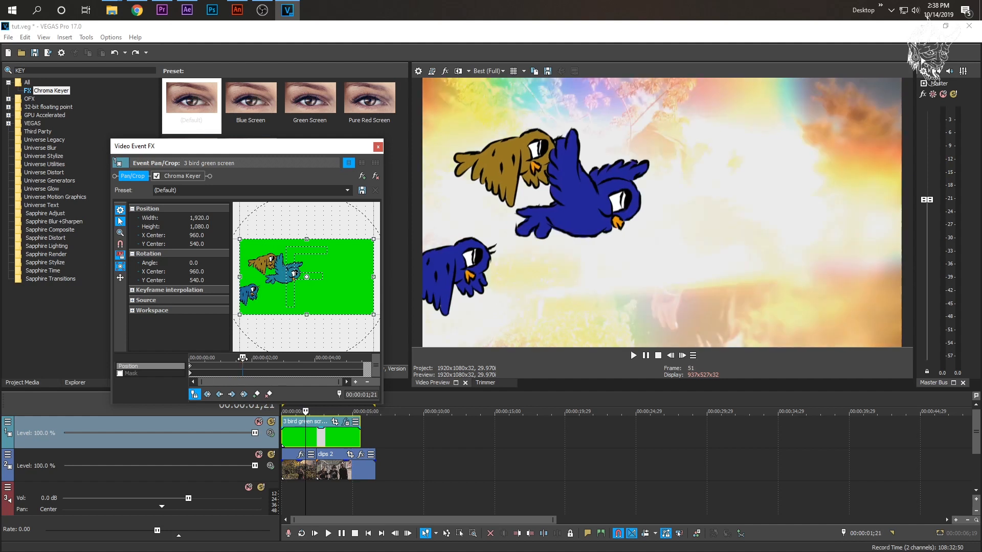
drag(287, 285, 265, 283)
key(ctrl+z)
- Add a Position keyframe at 00:00:02;00 and another at 00:00:03;18 with the crop frame shifted left
key(space)
drag(255, 358, 252, 358)
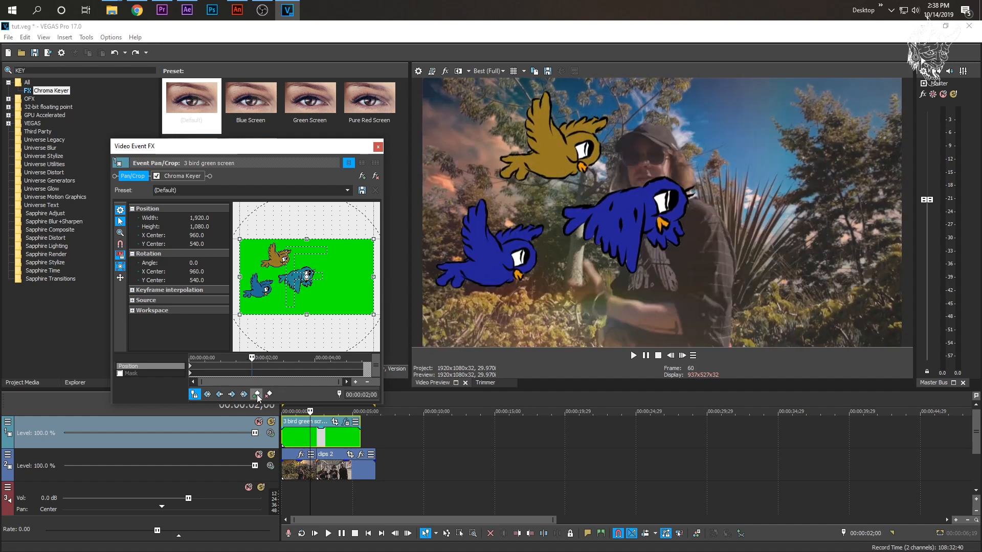
drag(254, 357, 303, 357)
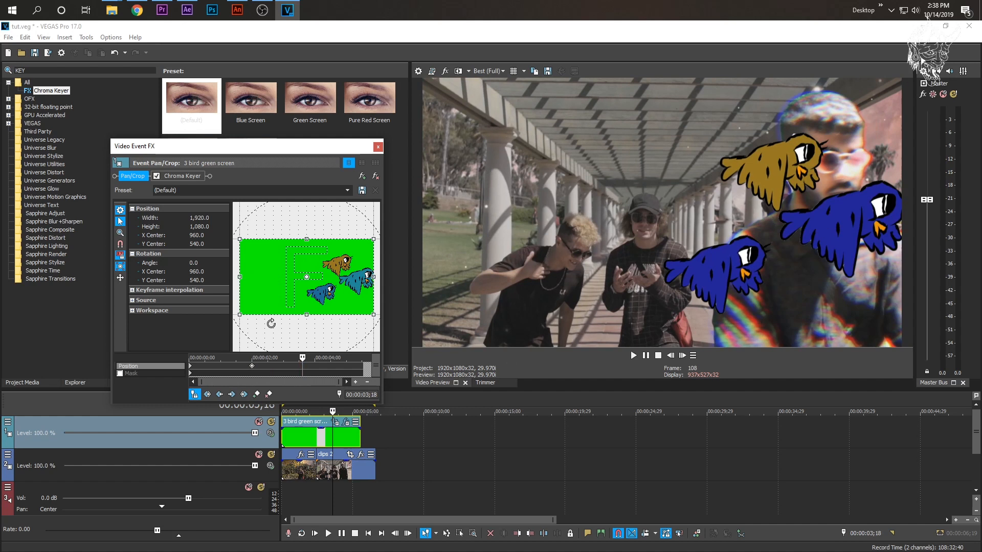
drag(298, 297, 233, 299)
- Play the keyframed bird motion from the start and delete the Position keyframe at 00:00:02;00
click(281, 435)
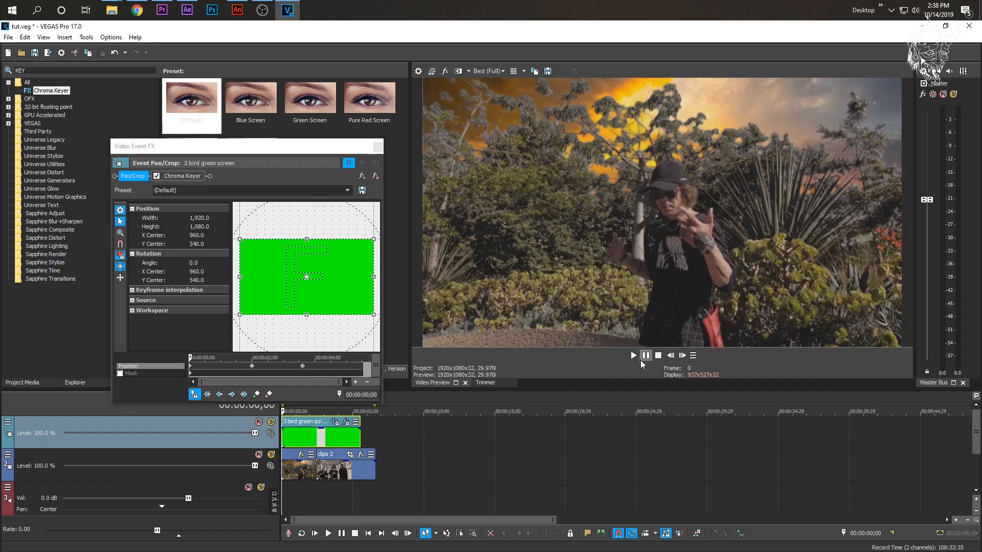
click(633, 356)
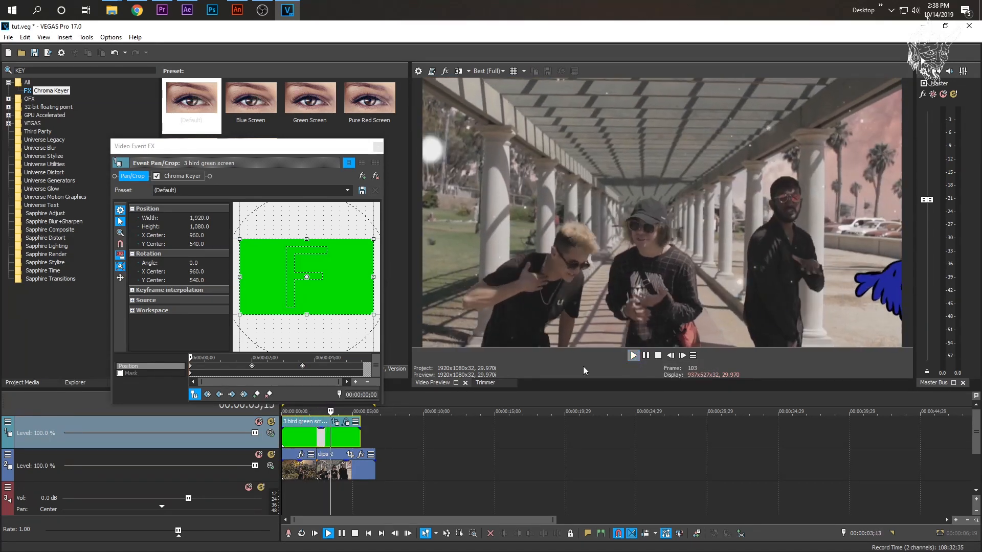
key(space)
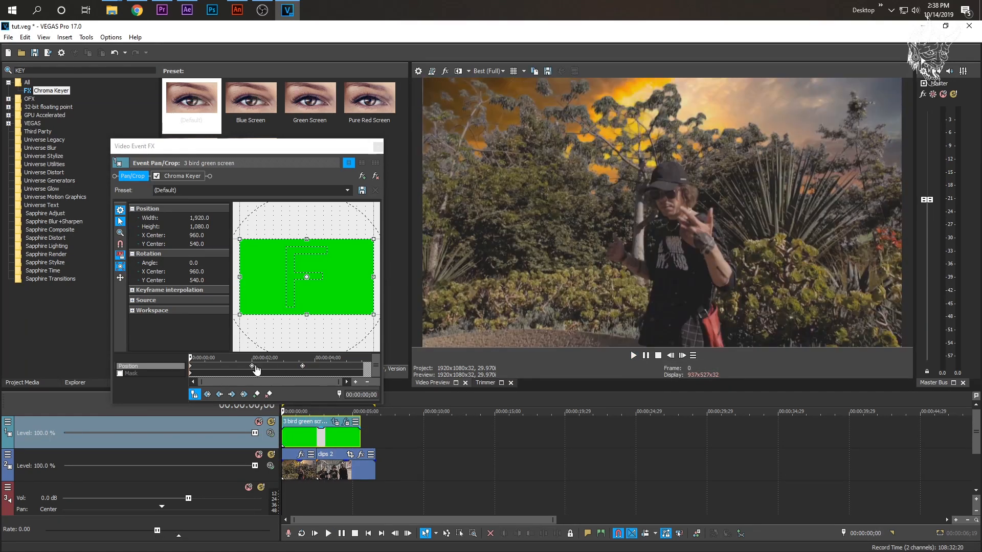
click(285, 437)
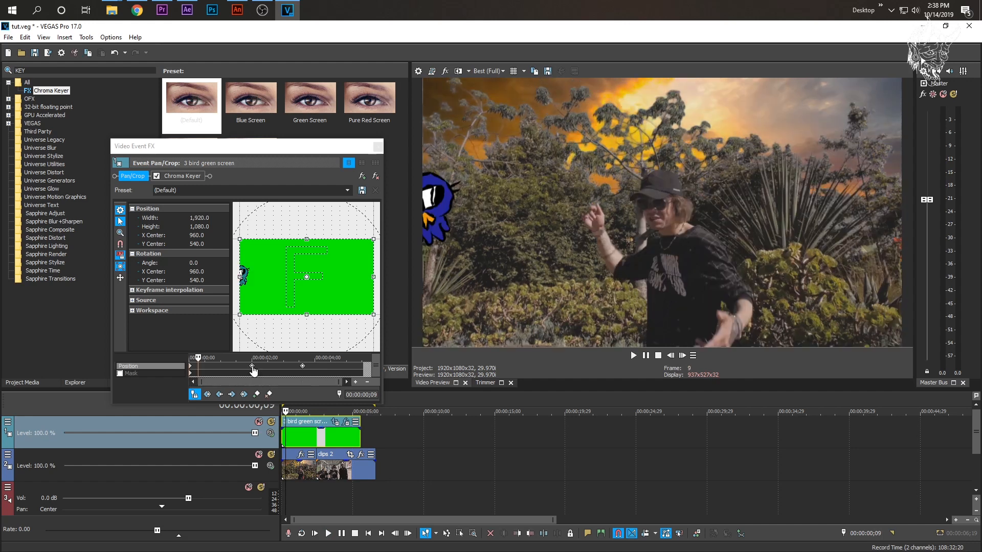
click(251, 367)
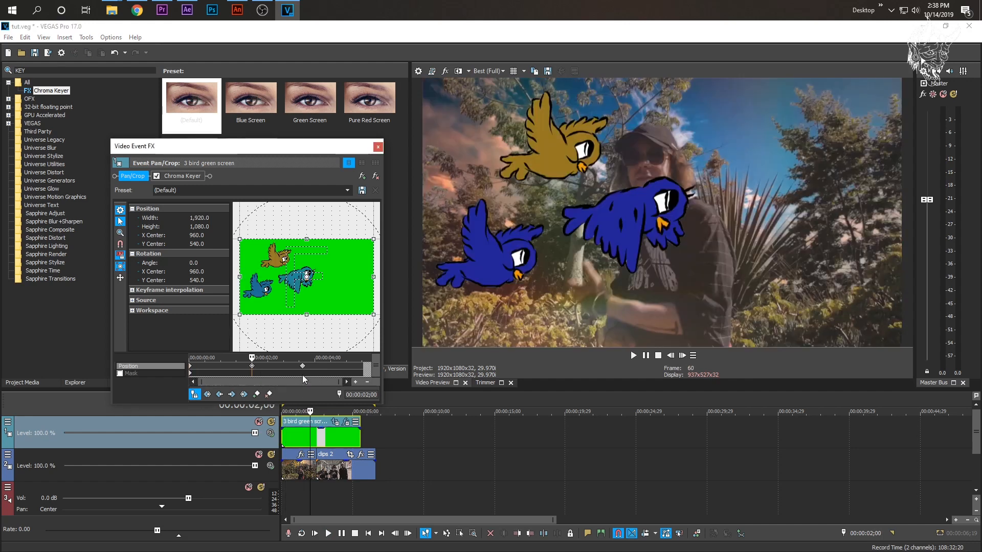
key(Delete)
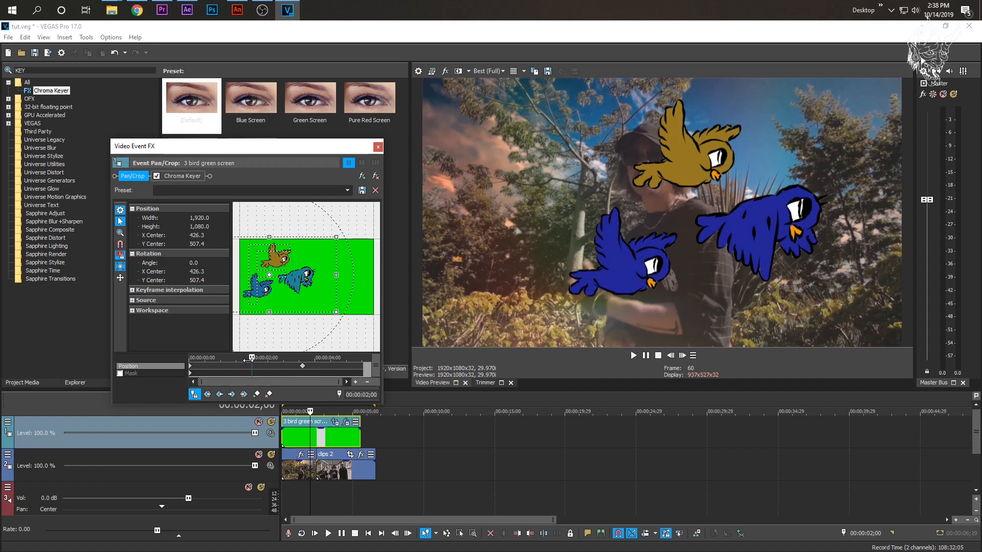
- Play the birds from the start and keyframe the crop frame at 00:00:01;18 with X Center 965.7 and Y Center 528.6
drag(250, 356, 108, 352)
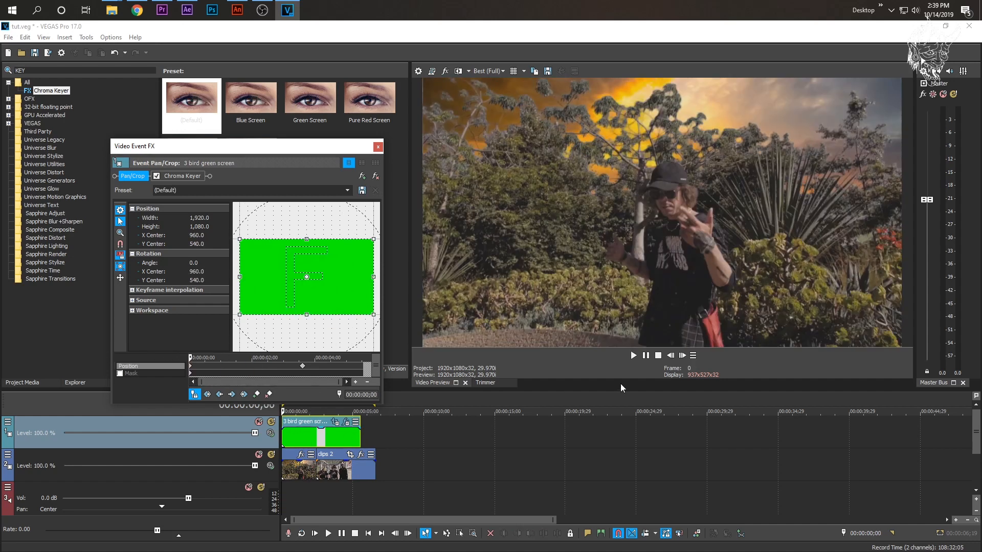
click(633, 355)
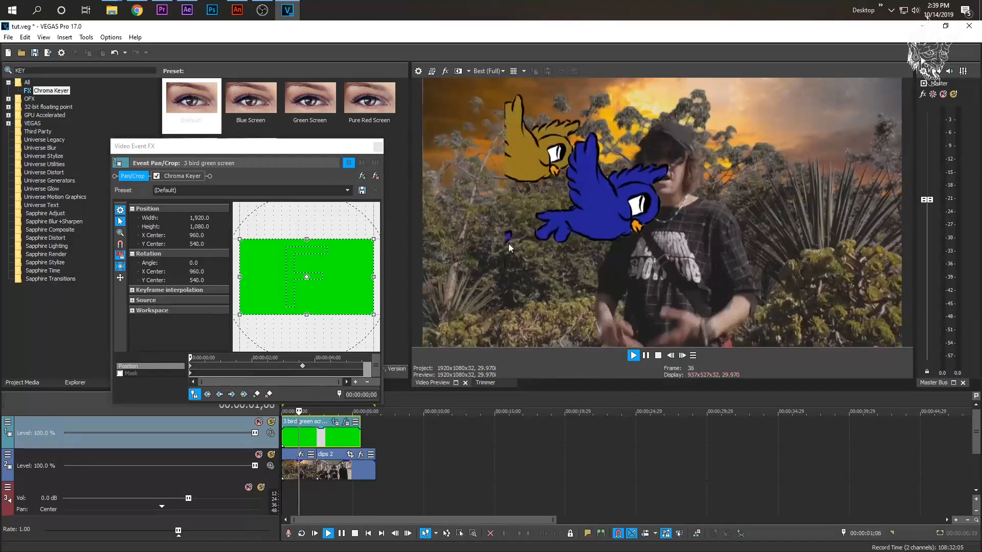
key(space)
key(space)
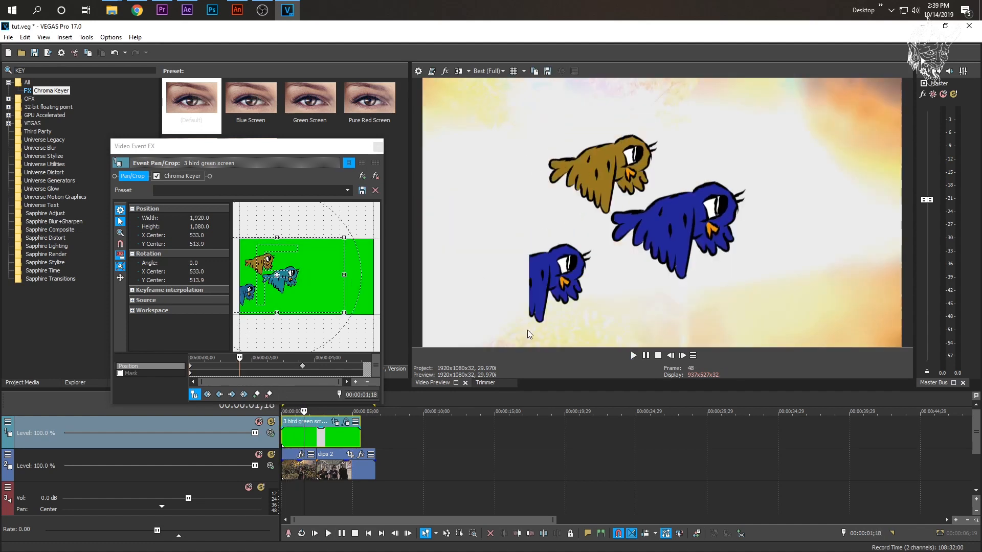
drag(310, 264, 329, 285)
double_click(280, 437)
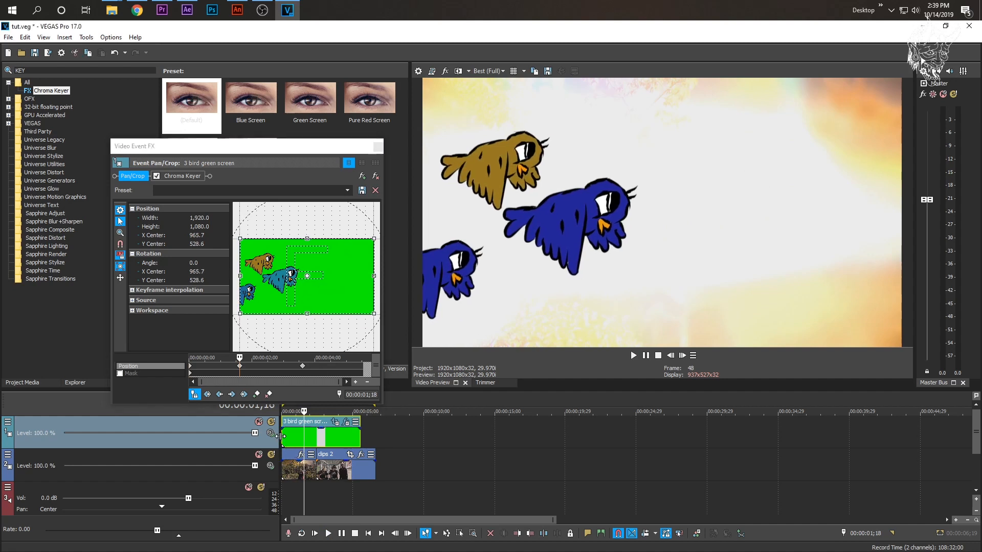
- Narrow the track headers and play the keyframed bird motion from the start
drag(13, 434, 238, 434)
click(242, 438)
key(space)
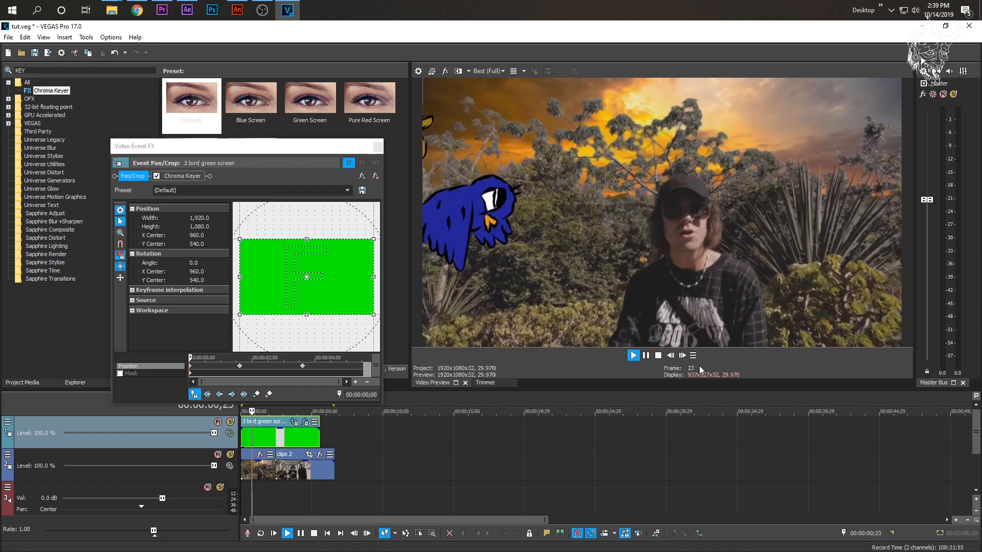
key(space)
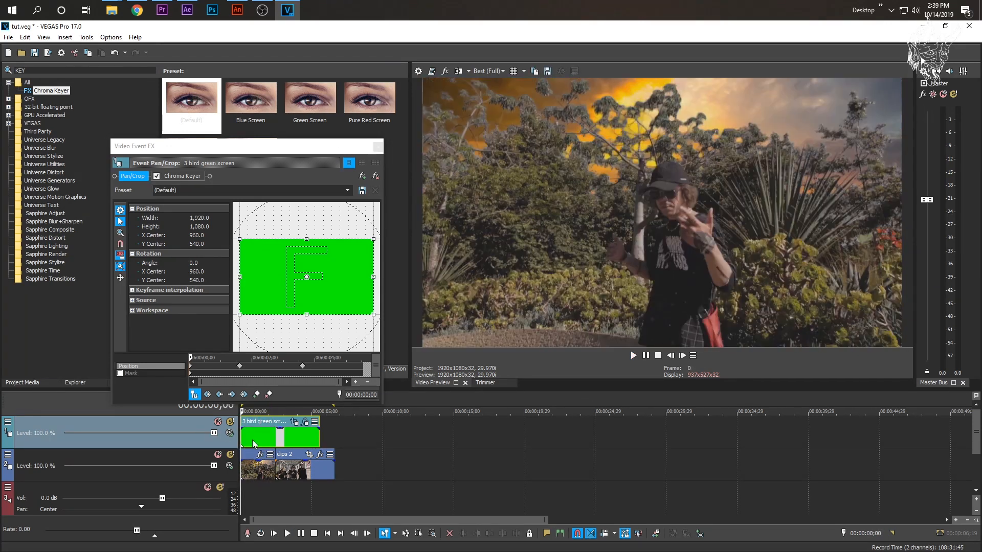
- Shrink the bird clip's crop frame to 1,528.9 by 860.0 at the first keyframe and delete the keyframes at 00:00:01;18 and 00:00:03;18
drag(239, 314, 274, 292)
drag(239, 368, 302, 367)
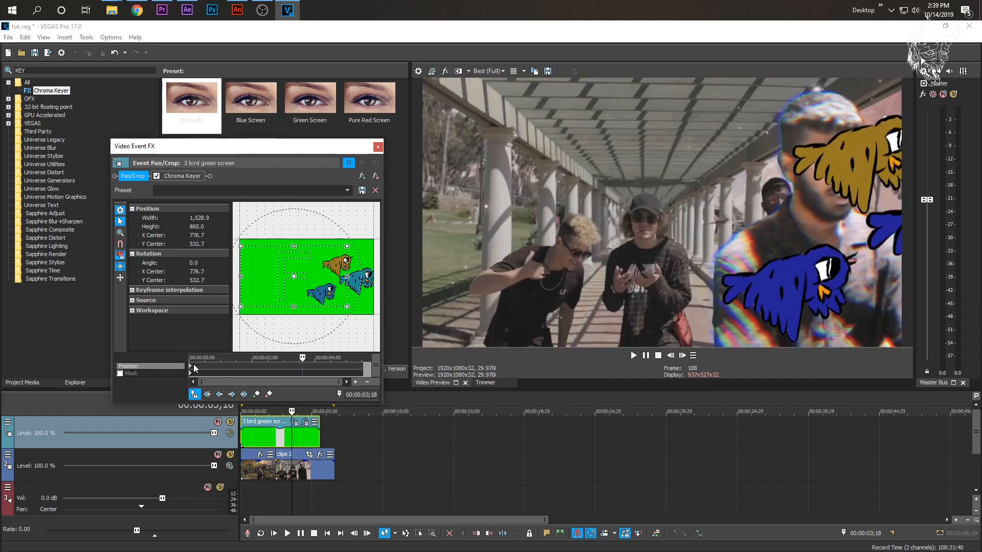
click(192, 368)
- Preview the enlarged birds and keyframe the crop frame at 00:00:02;13 with X Center -477.3
click(251, 438)
click(263, 438)
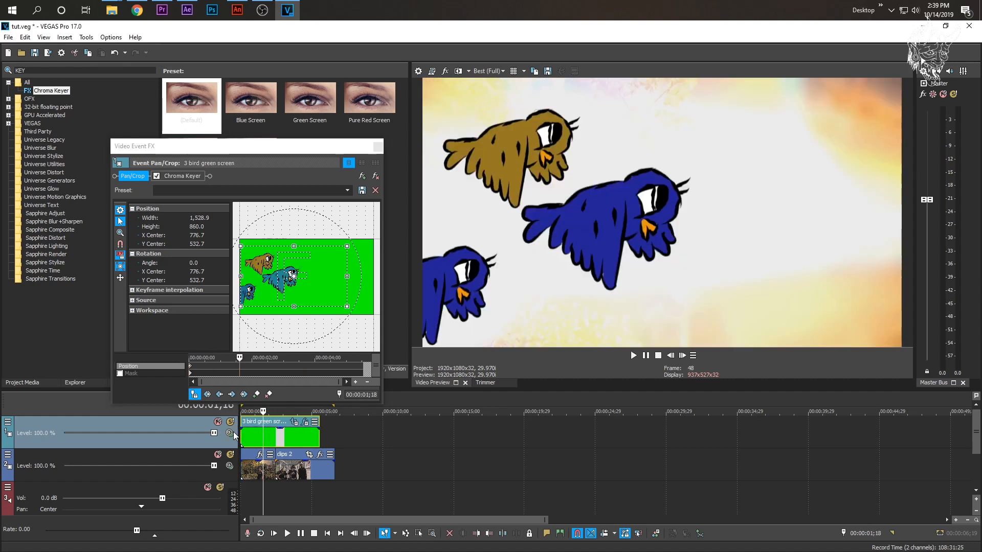
click(241, 435)
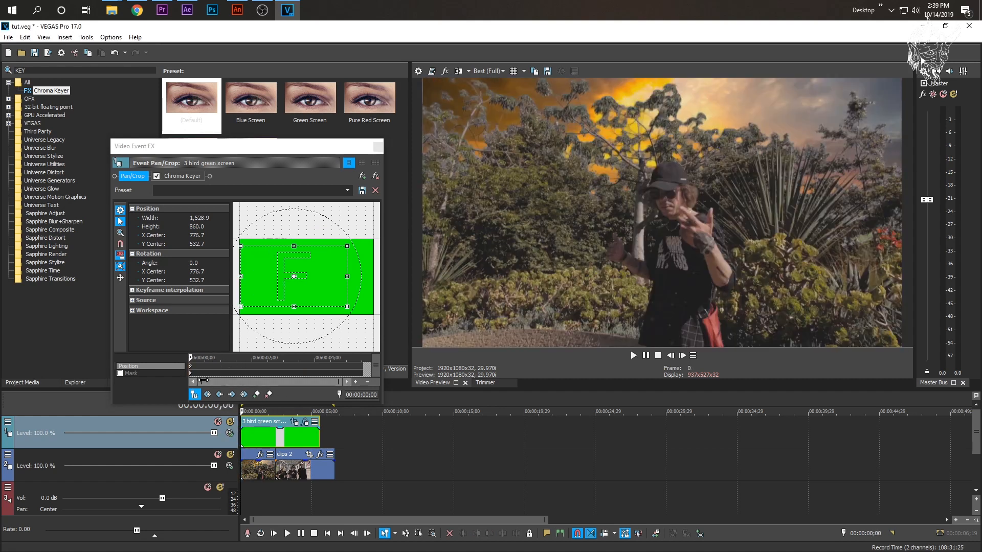
key(space)
key(space)
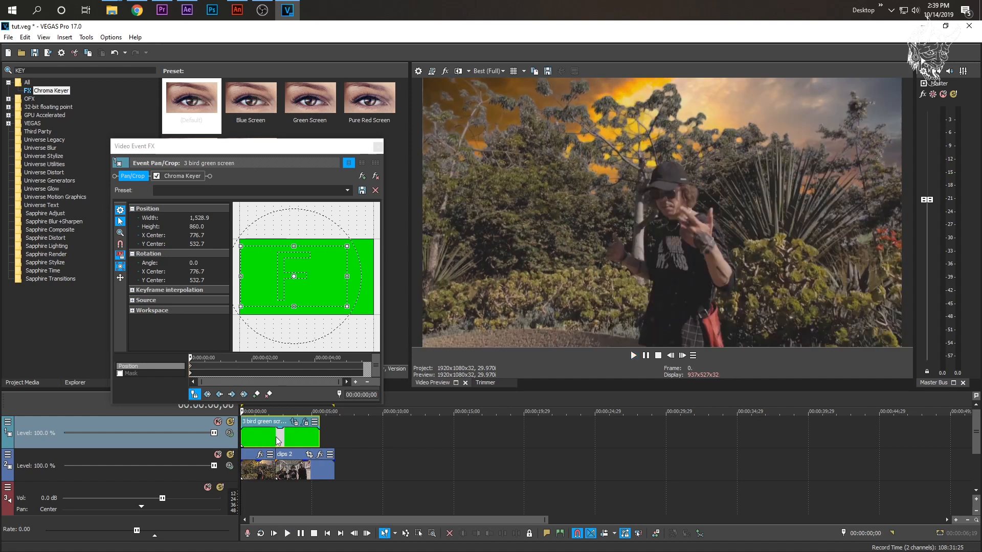
click(279, 441)
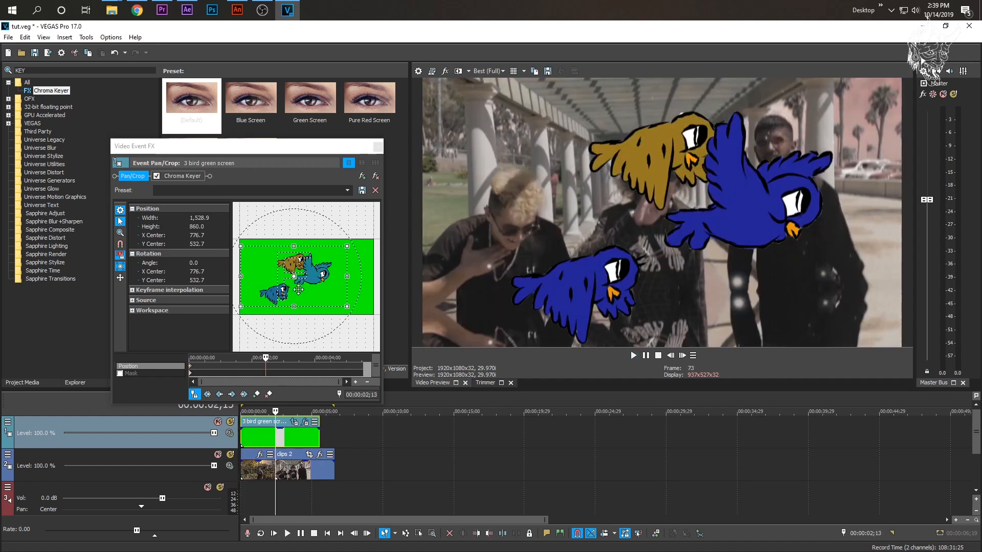
drag(302, 288, 214, 287)
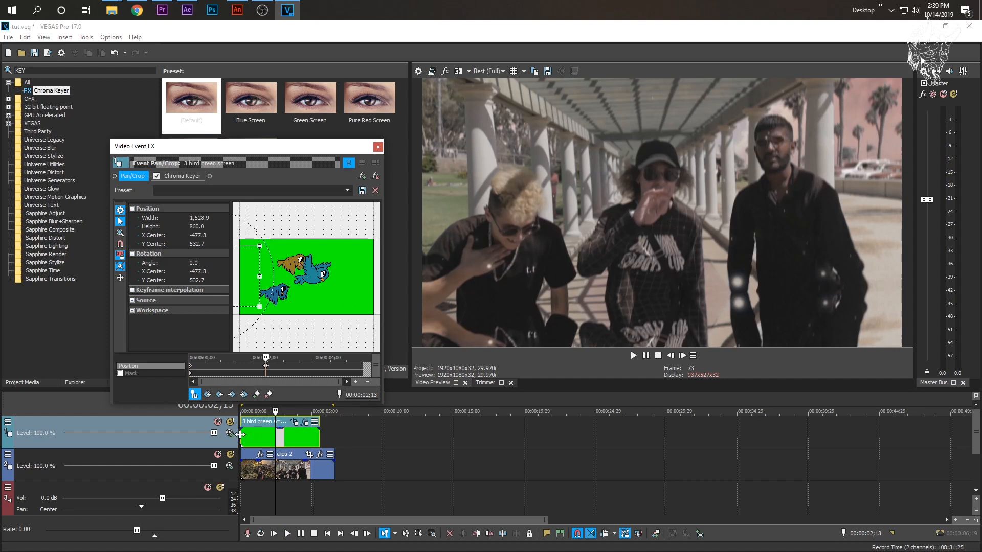
- Play the birds from the start and keyframe the crop frame at 00:00:00;25 with X Center 772.5 and Y Center 547.3
click(241, 434)
click(633, 356)
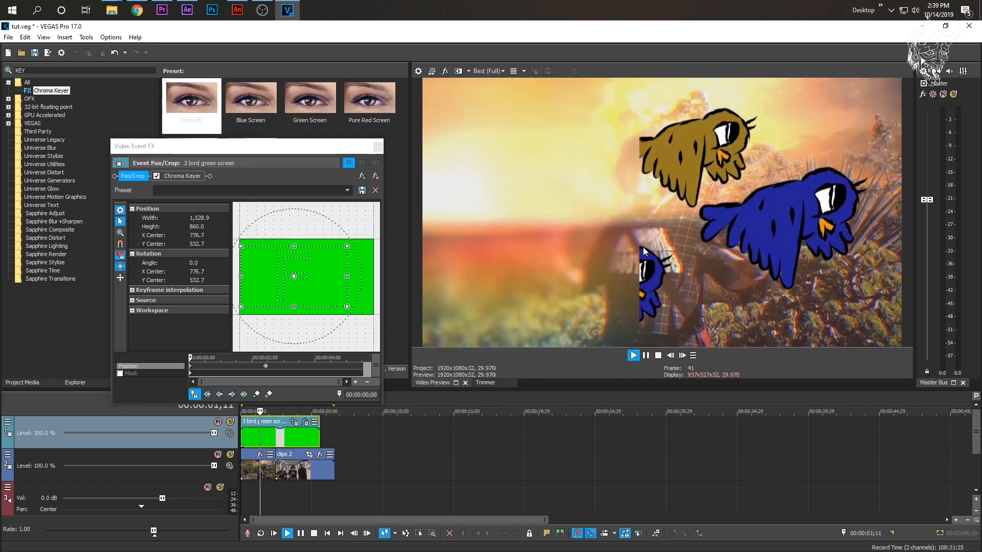
key(space)
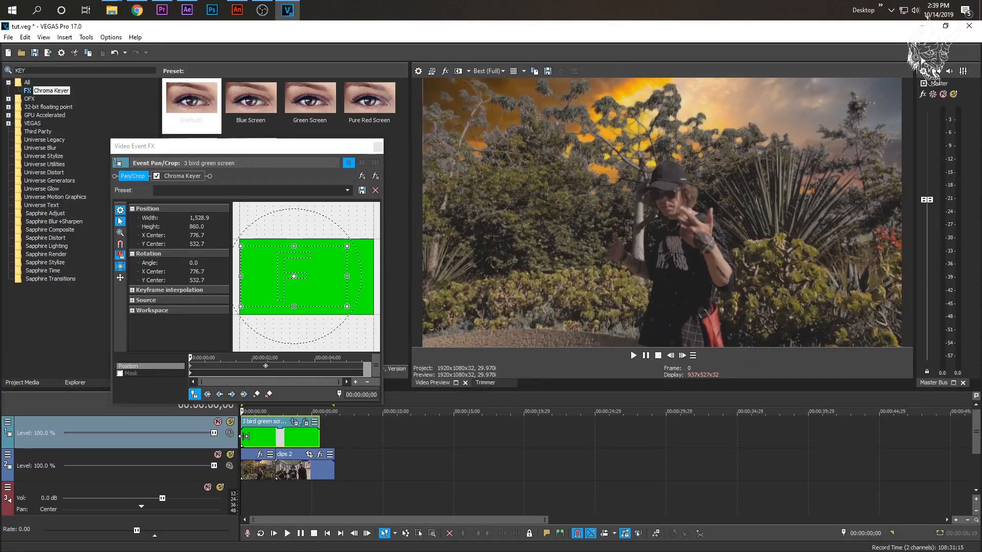
click(252, 434)
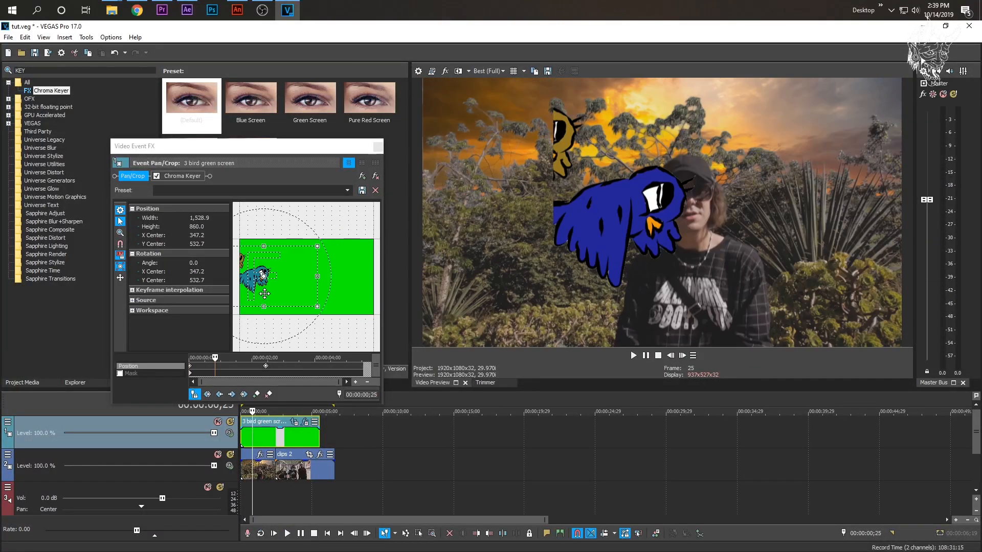
drag(285, 293, 318, 291)
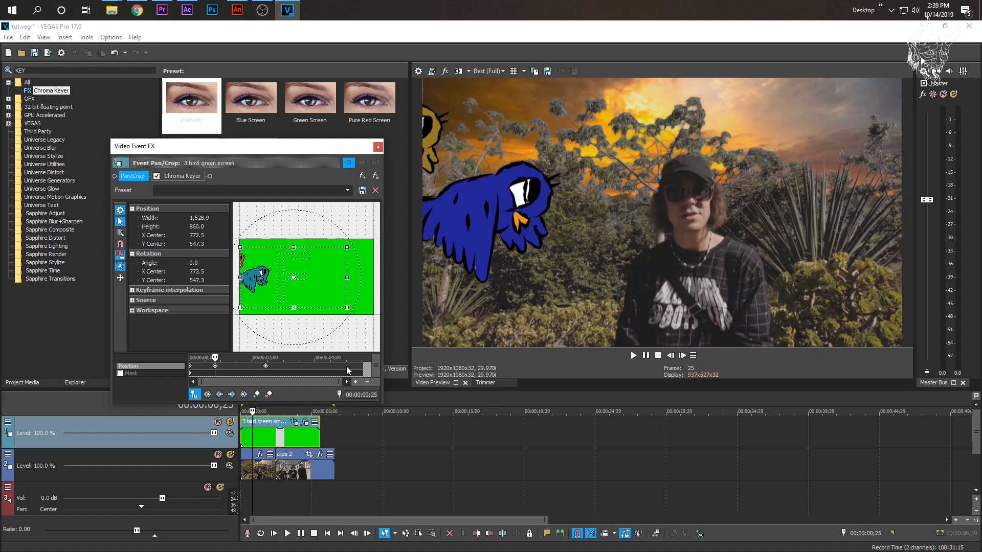
- Keyframe the crop frame at 00:00:01;15 with X Center 772.4 and Y Center 533.9, and replay the motion from the start
click(262, 440)
drag(263, 295, 303, 292)
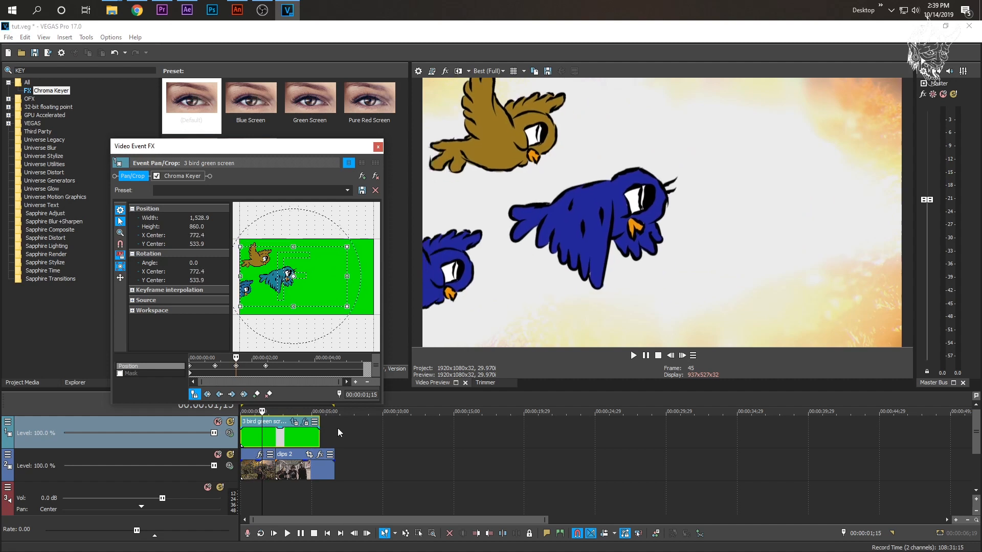
click(242, 438)
key(space)
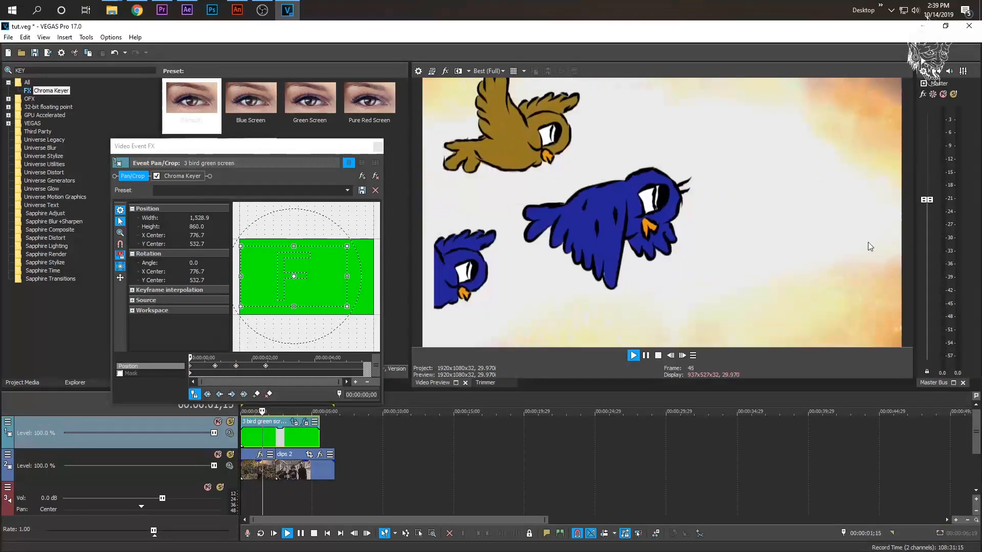
key(space)
- Add a crop frame keyframe shortly before the one at 00:00:02;13, holding the birds back, and replay the motion from the start
click(260, 437)
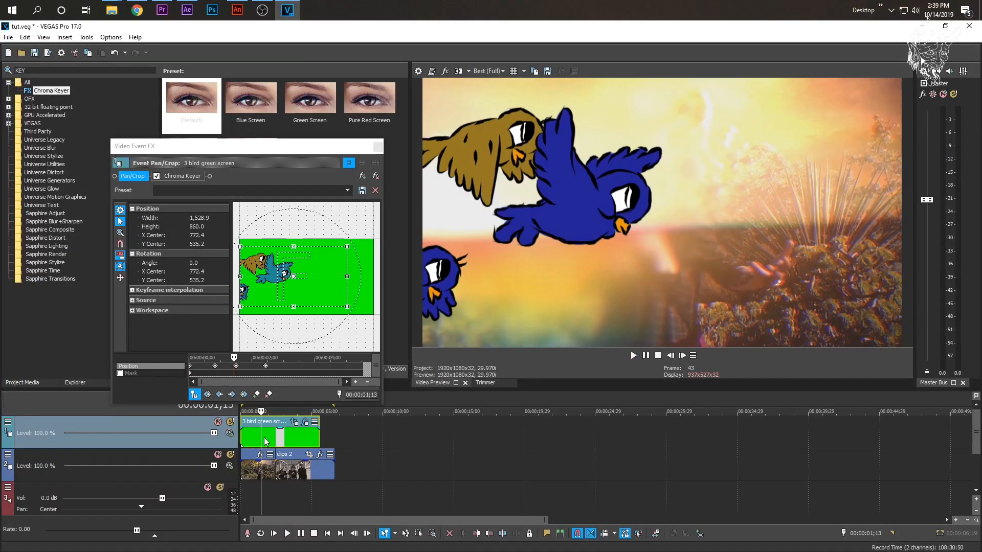
click(274, 437)
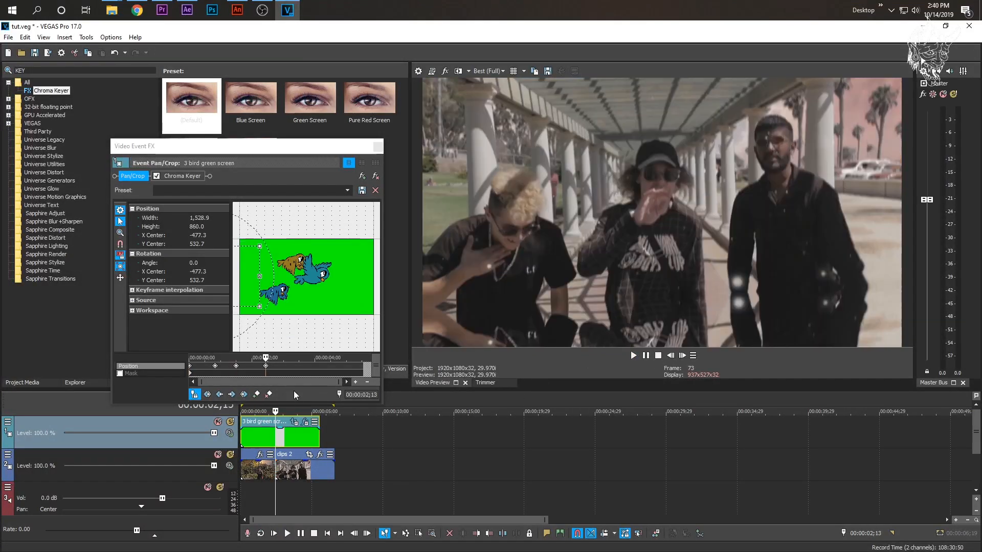
drag(265, 358, 249, 353)
drag(265, 295, 299, 296)
click(244, 434)
key(space)
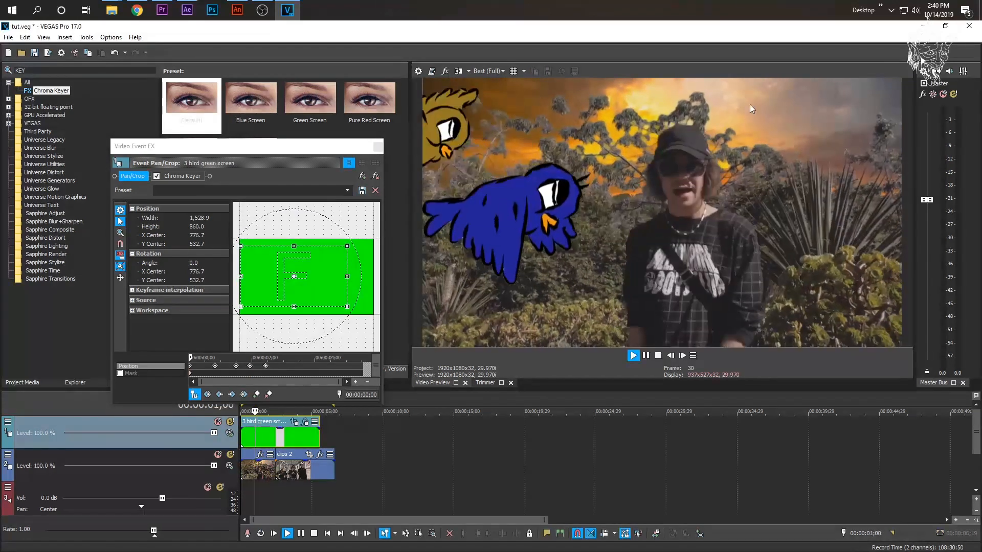
key(space)
key(space)
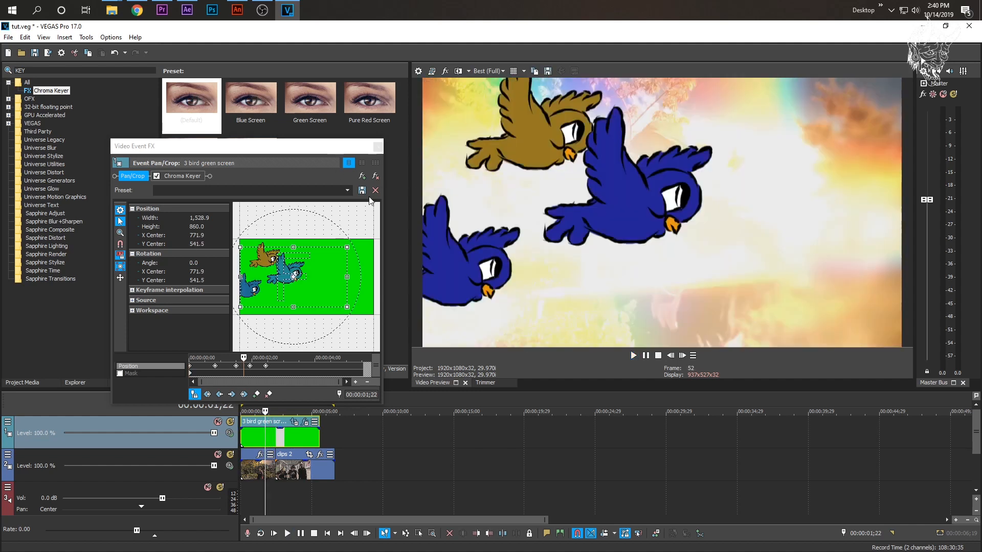
- Close the bird clip's pan/crop window, search the video effects for COLOR, and apply Color Corrector (Secondary) to the bird clip
click(379, 148)
click(8, 70)
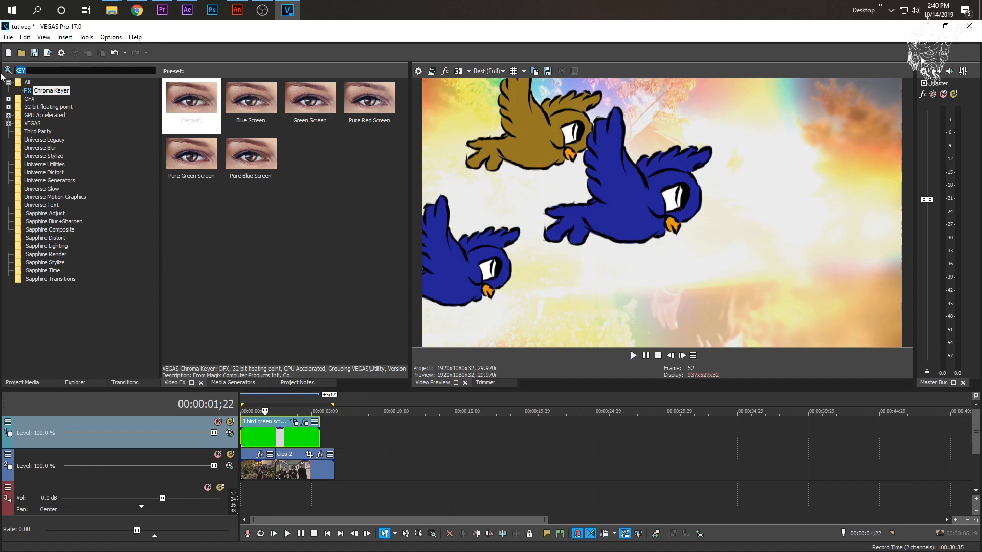
text(cOLOR)
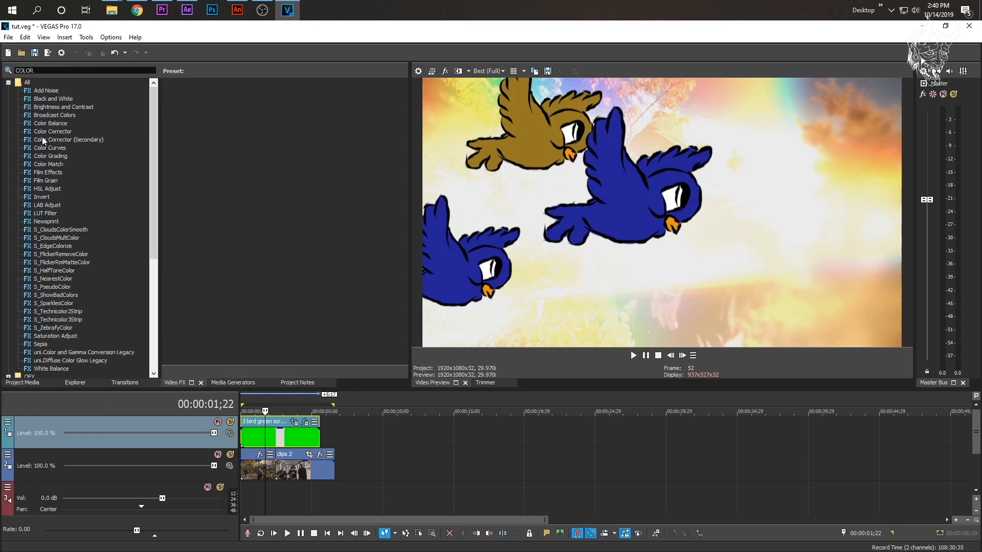
drag(43, 140, 154, 213)
drag(289, 453, 272, 443)
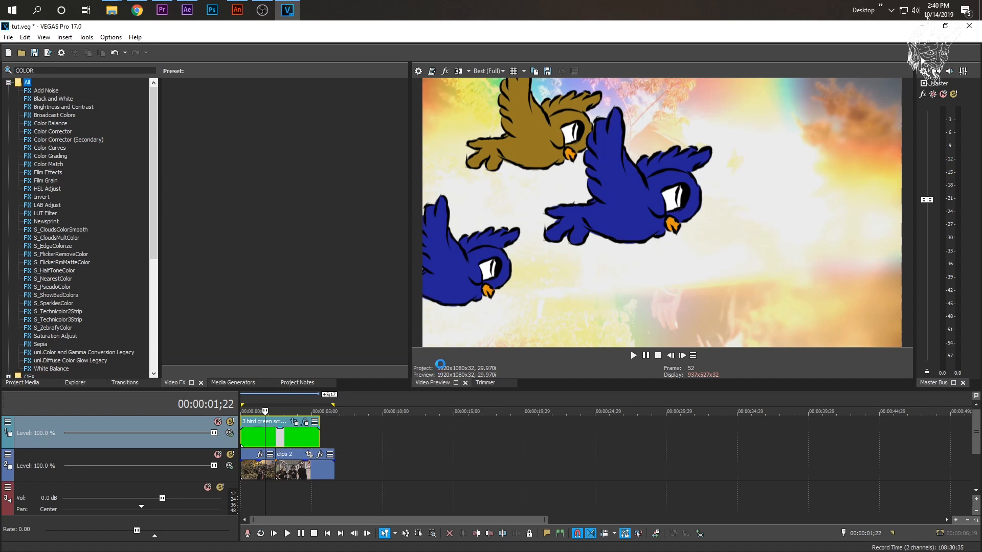
- Set the birds' Color Corrector (Secondary) to gamma 1.400, gain 0.600, saturation 3.000 and hue rotation 78.367
click(188, 293)
click(202, 280)
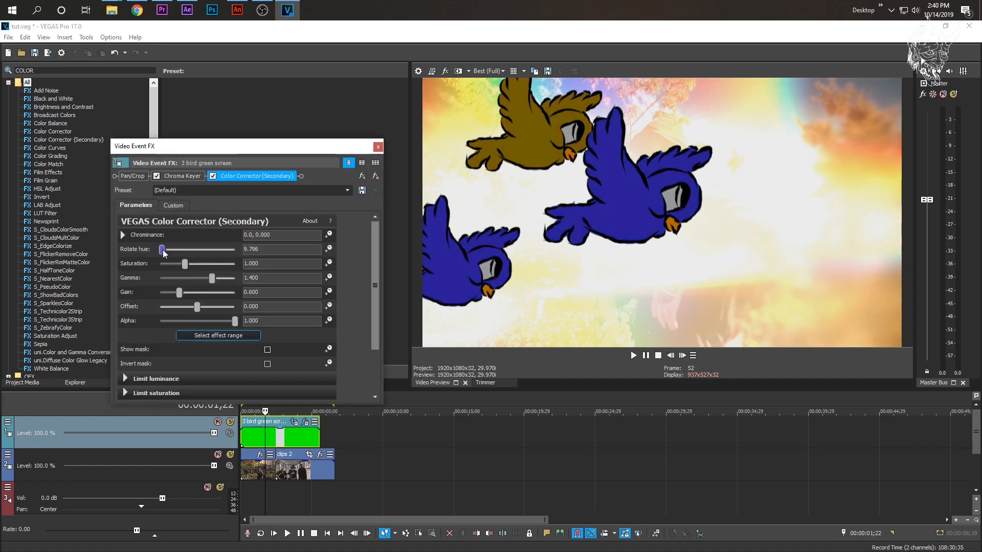
drag(230, 250, 201, 250)
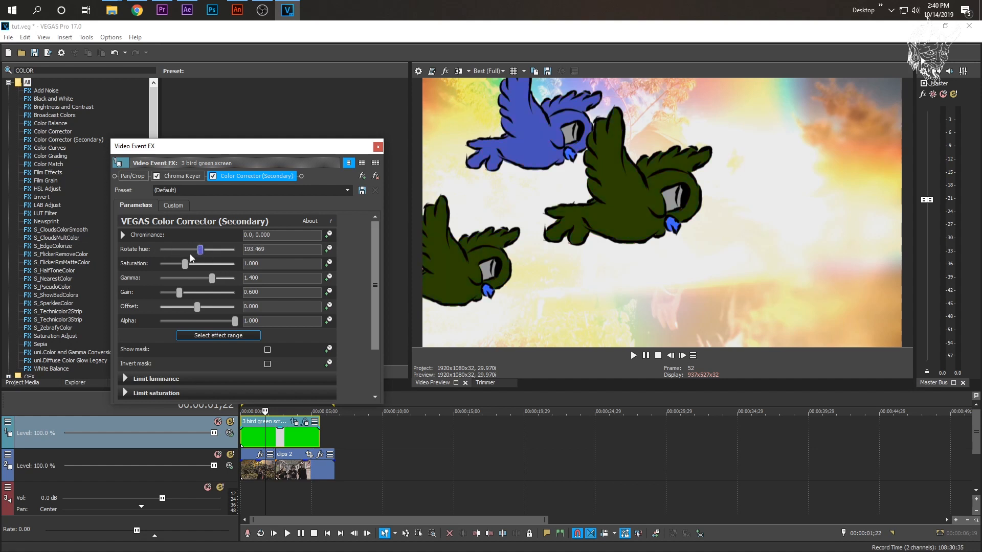
mouse_move(187, 262)
mouse_down()
mouse_move(241, 269)
mouse_move(164, 252)
mouse_move(176, 256)
mouse_up()
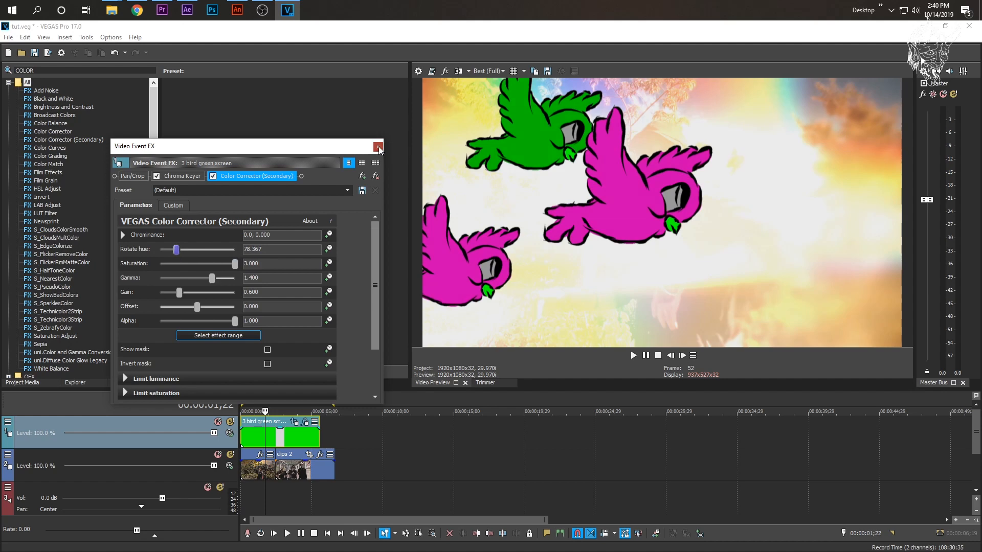
- Close the effect window and preview the recoloured birds over the footage
click(378, 147)
key(space)
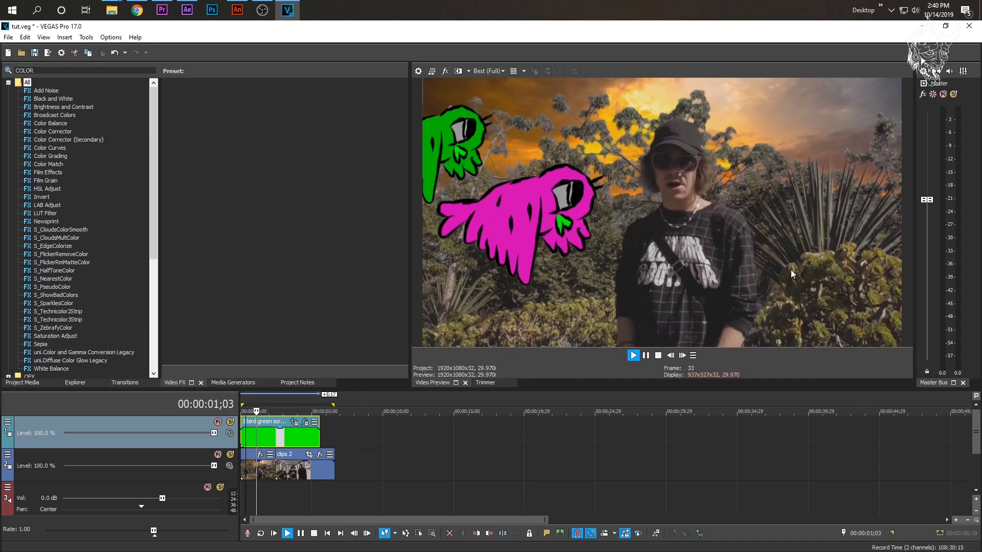
key(space)
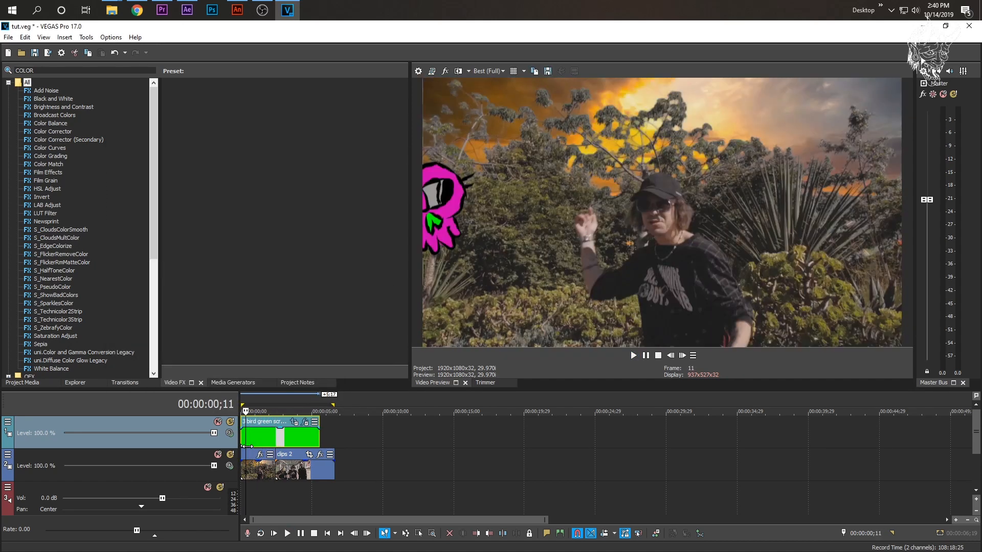
click(241, 442)
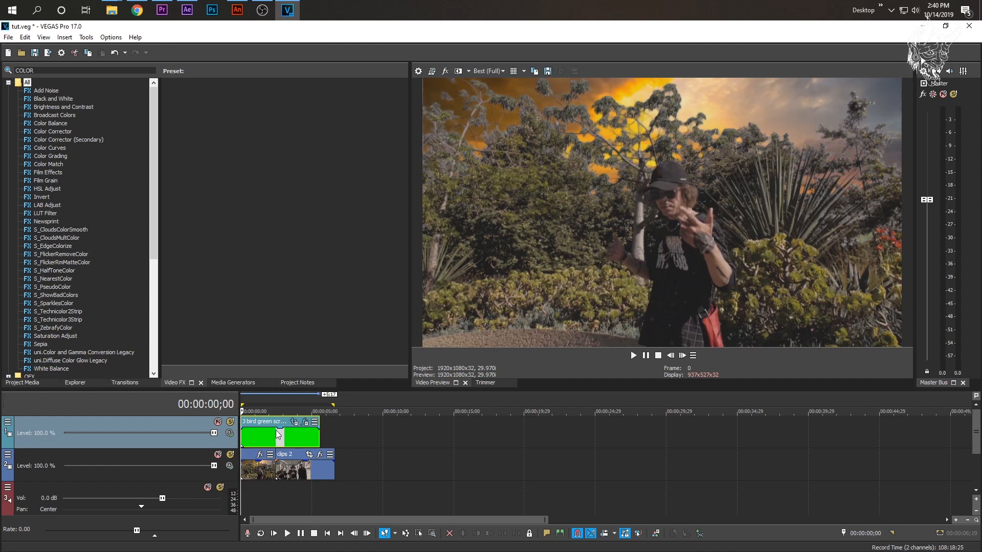
click(257, 440)
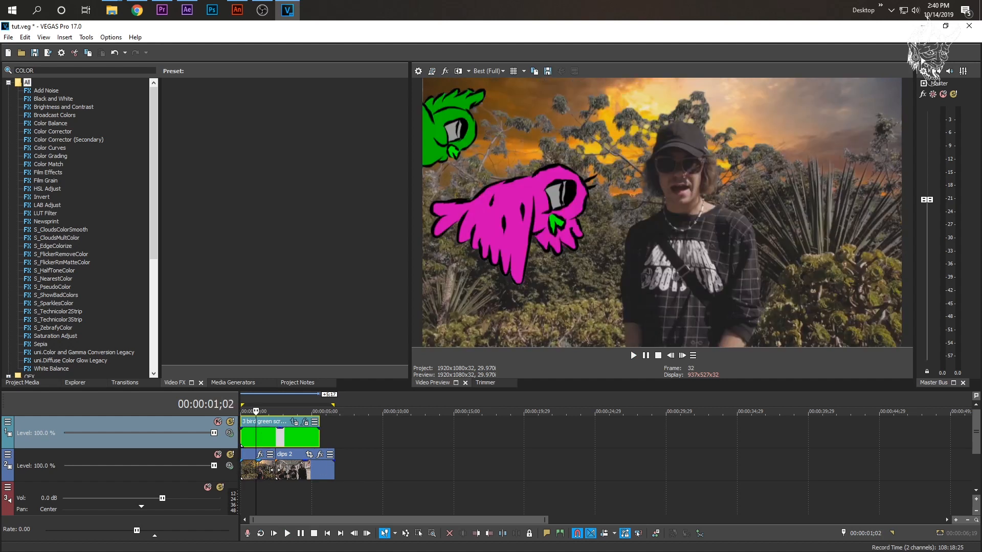
- Move the bird clip clear of the footage, place a marker on the footage cut at 00:00:02;13, and return the clip to the timeline start
drag(270, 438, 383, 446)
key(space)
key(space)
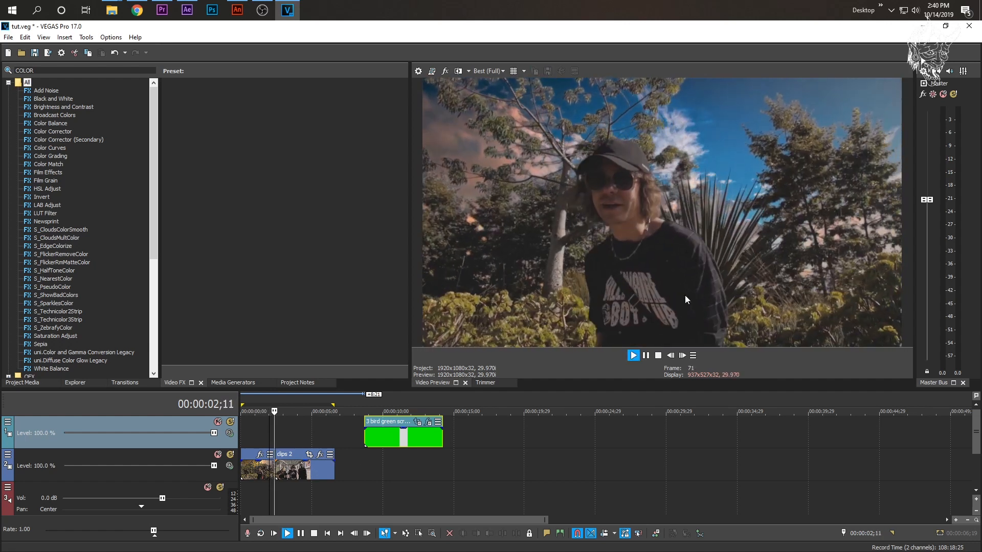
click(275, 469)
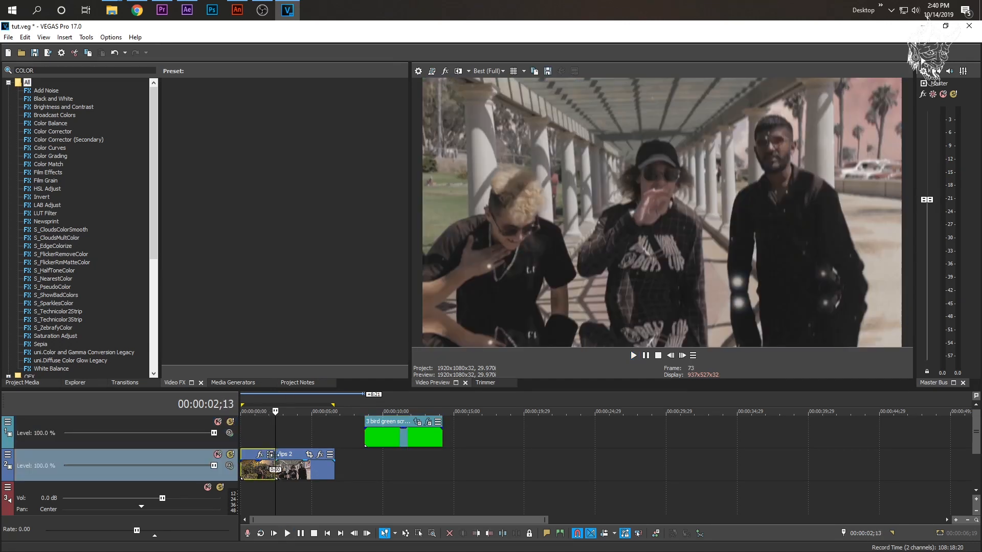
key(m)
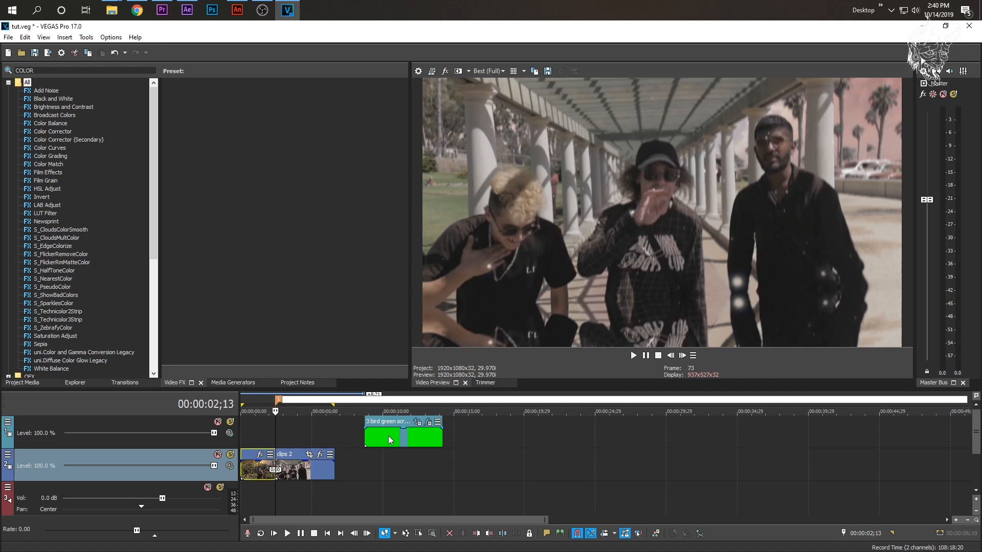
drag(389, 440, 244, 436)
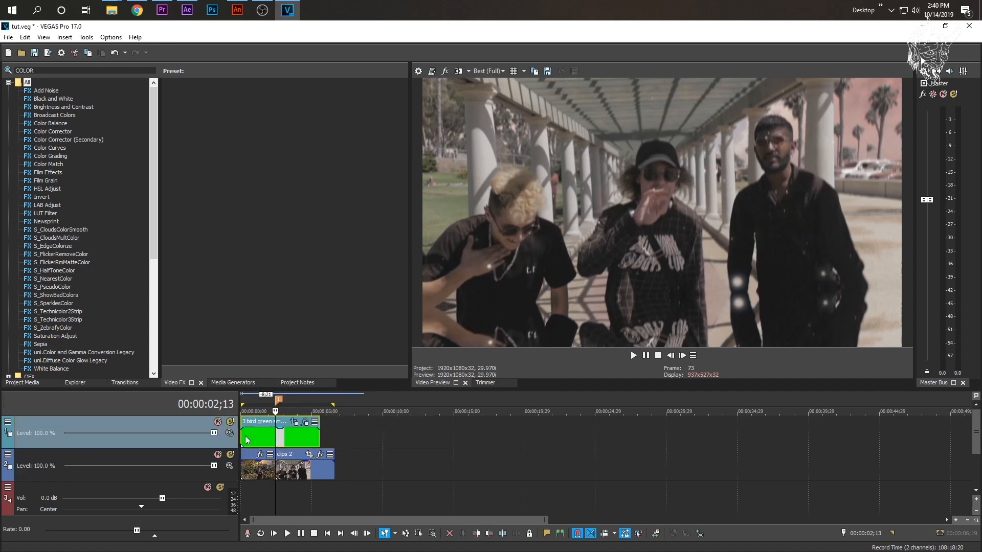
- Play the recoloured birds near the start and reopen the bird clip's Event Pan/Crop at the 00:00:00;25 keyframe
click(244, 436)
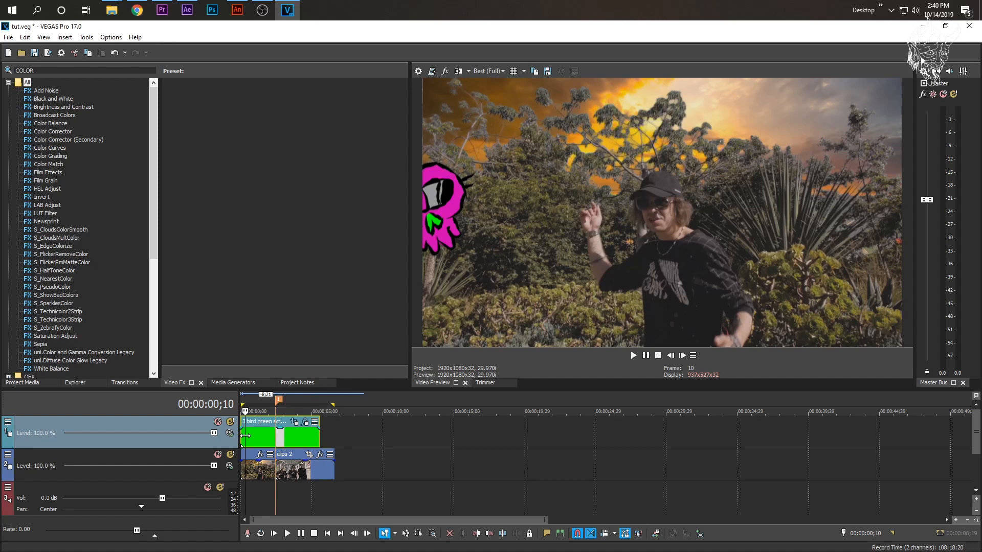
key(space)
key(space)
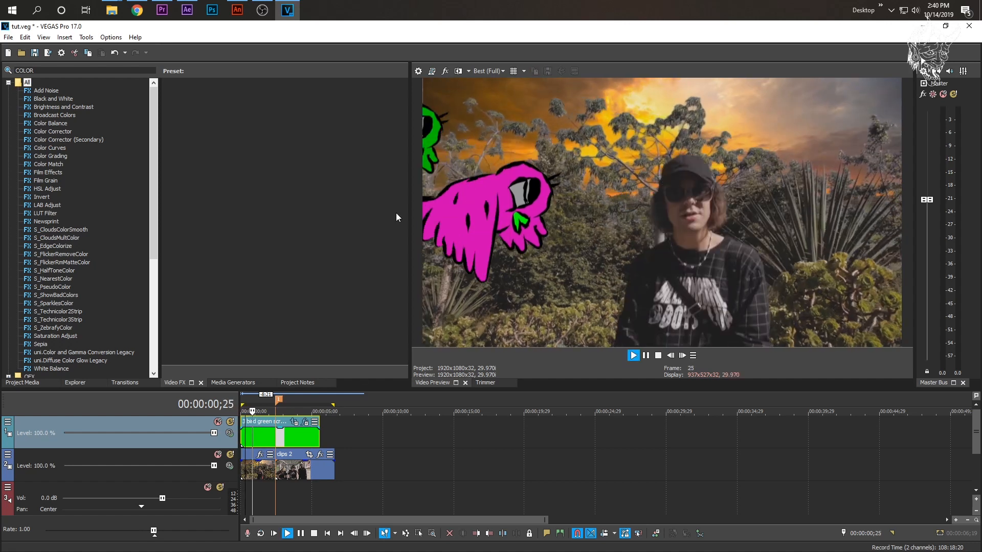
click(242, 438)
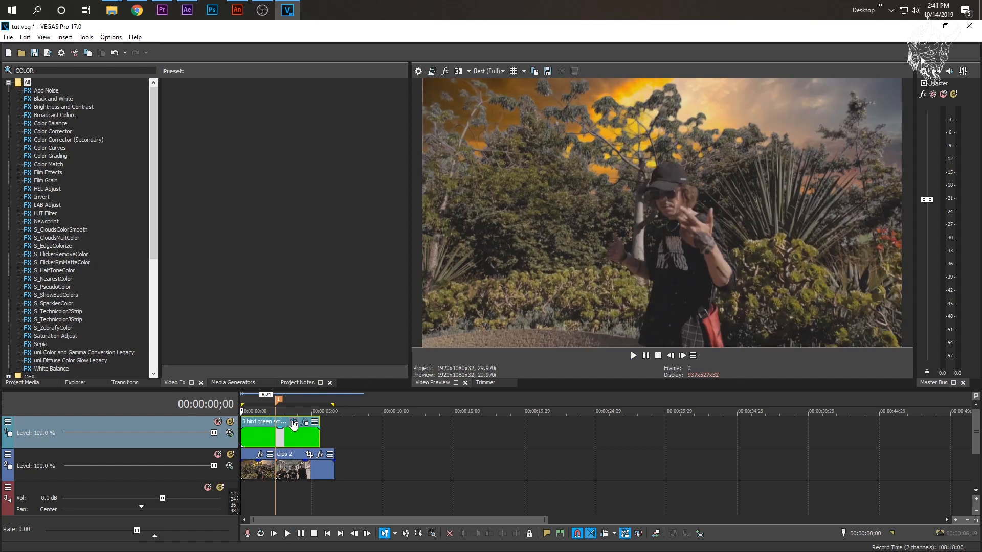
click(294, 422)
click(217, 366)
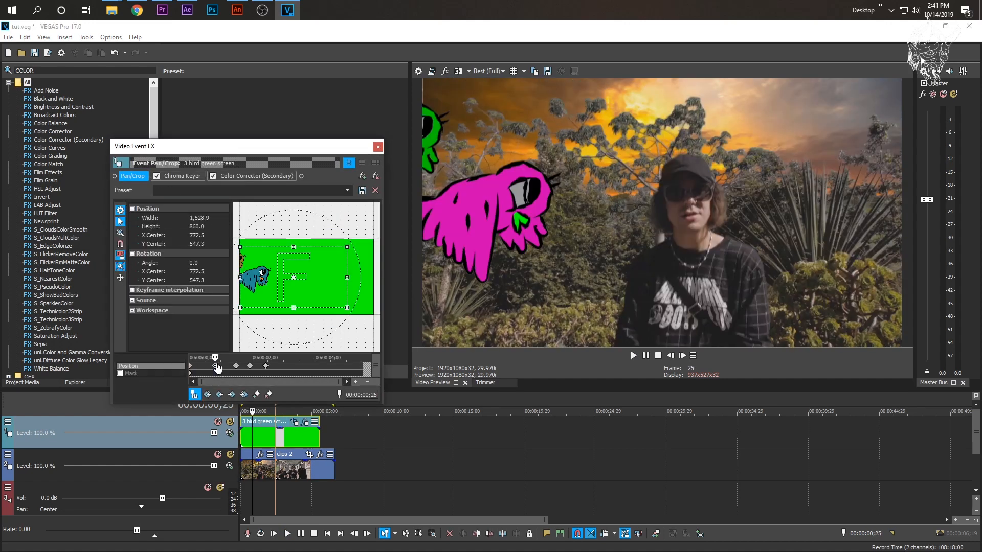
- Clear the old position keyframes from the bird clip's Event Pan/Crop and reset its framing to the Default preset at the start
key(space)
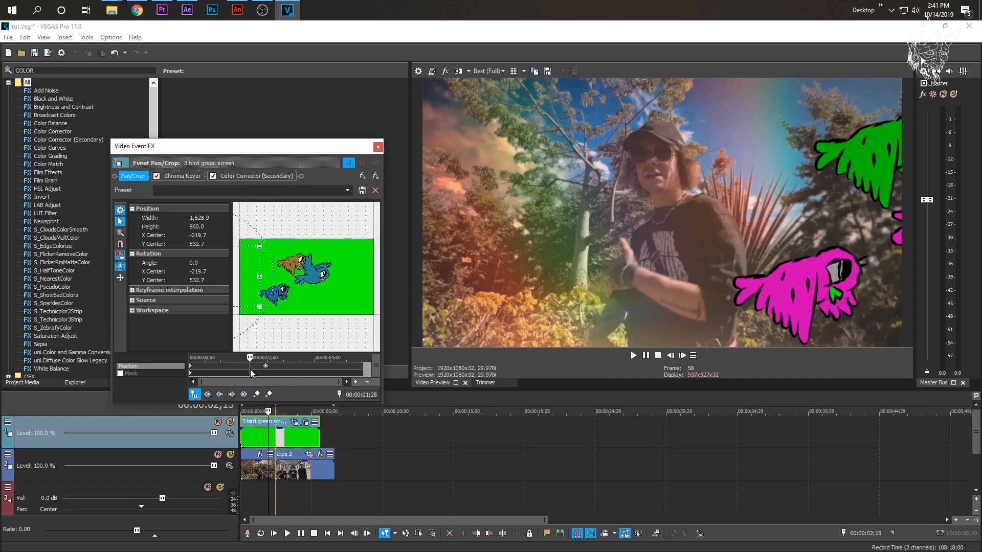
click(193, 370)
click(346, 190)
click(321, 203)
click(242, 436)
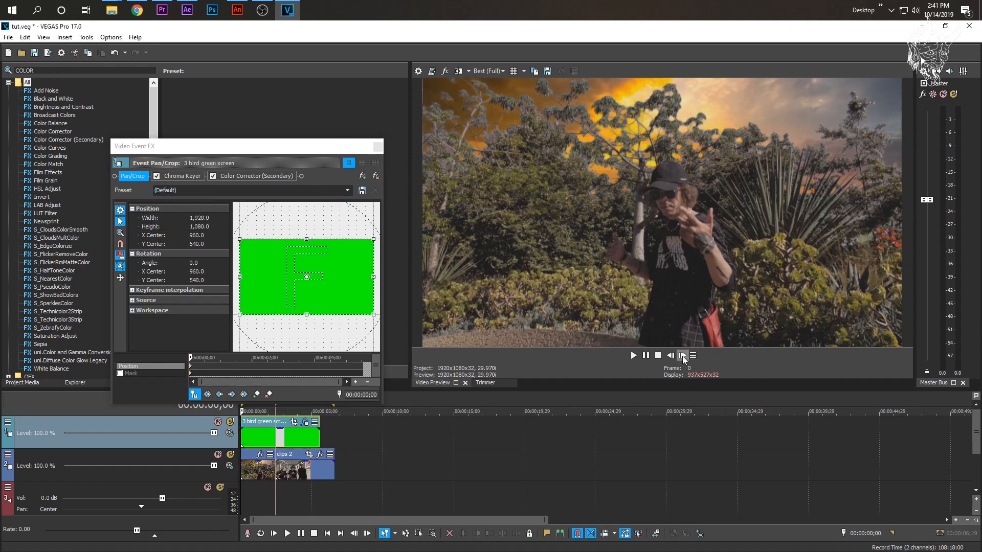
- Keyframe the crop to about 541 by 304 around the middle bird at 00:00:02;13, and back to Default at the clip's end
key(space)
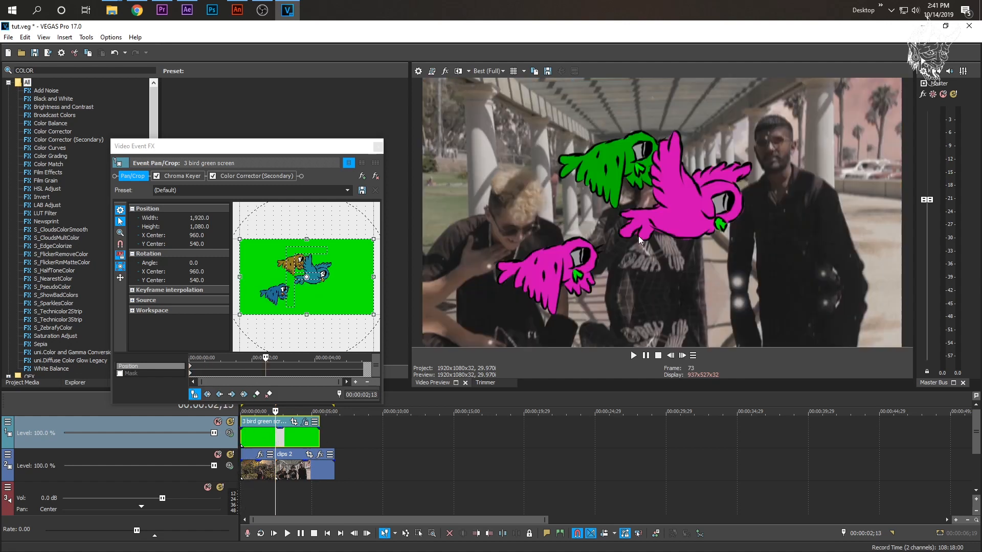
drag(240, 316, 294, 284)
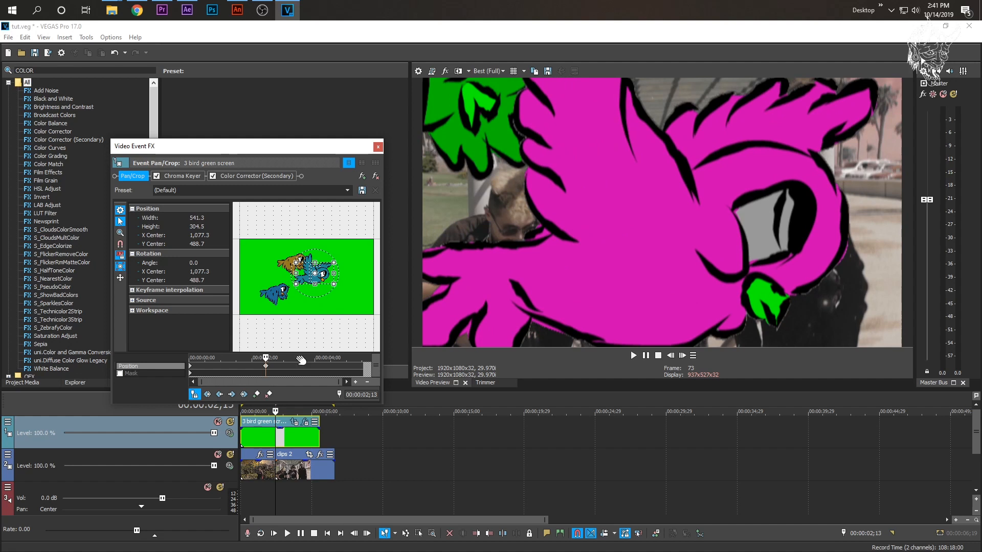
click(318, 439)
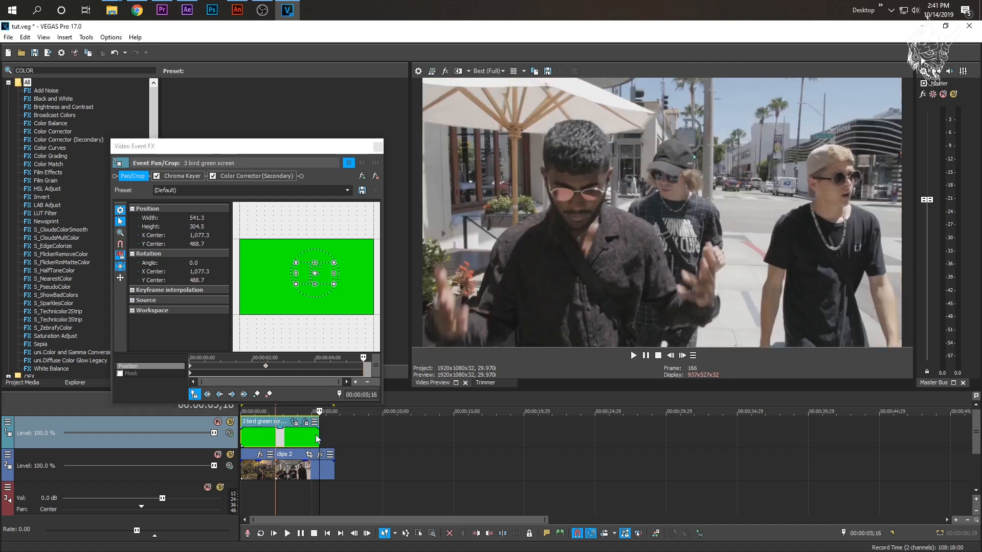
click(349, 190)
click(330, 202)
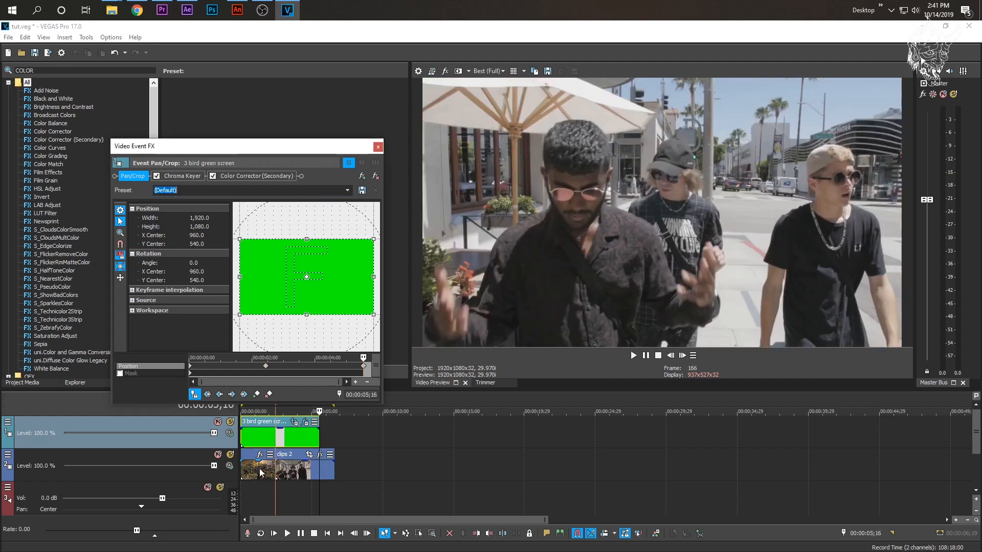
- Set the 00:00:02;13 position keyframe's interpolation to Smooth and preview the bird zoom over the footage
right_click(266, 366)
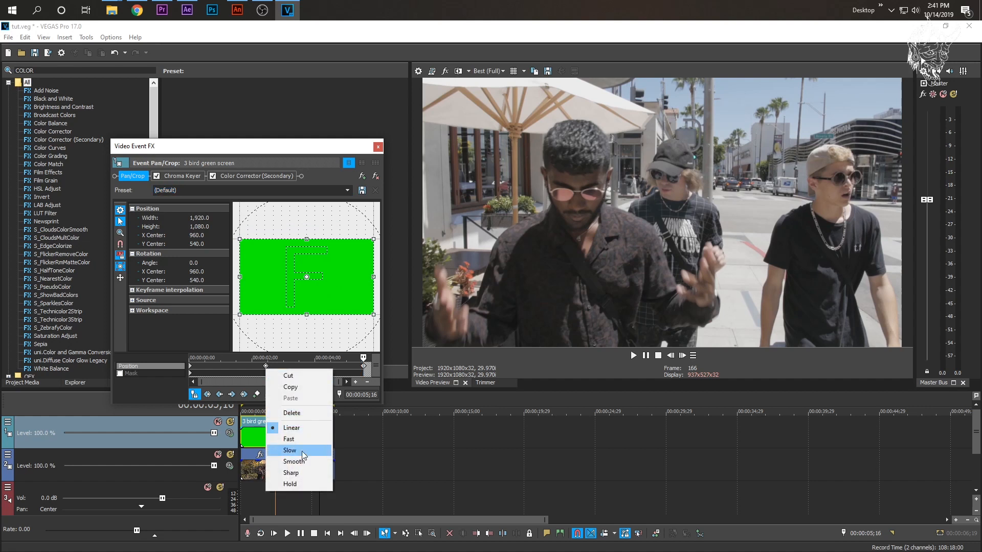
click(294, 462)
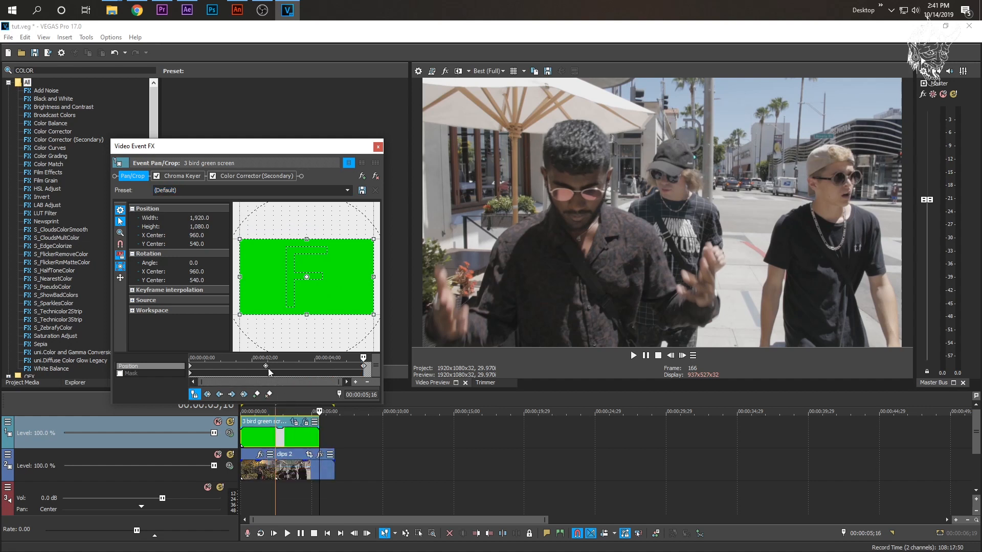
click(245, 442)
click(634, 357)
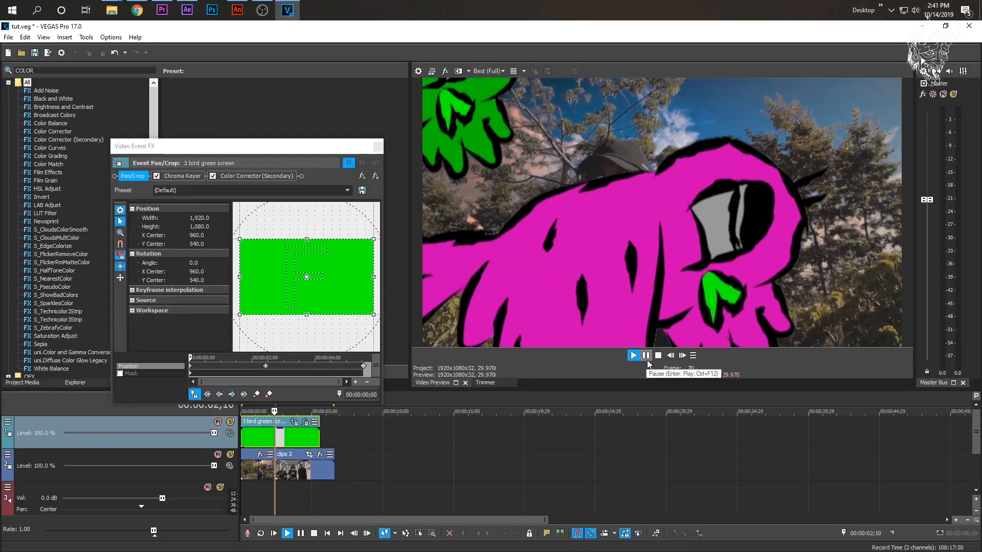
click(314, 532)
click(249, 472)
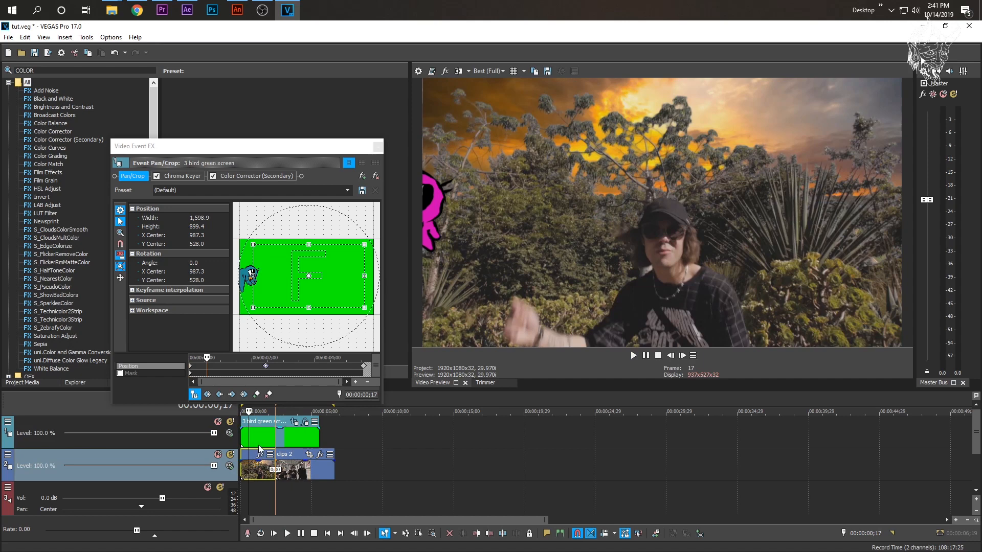
click(260, 439)
key(space)
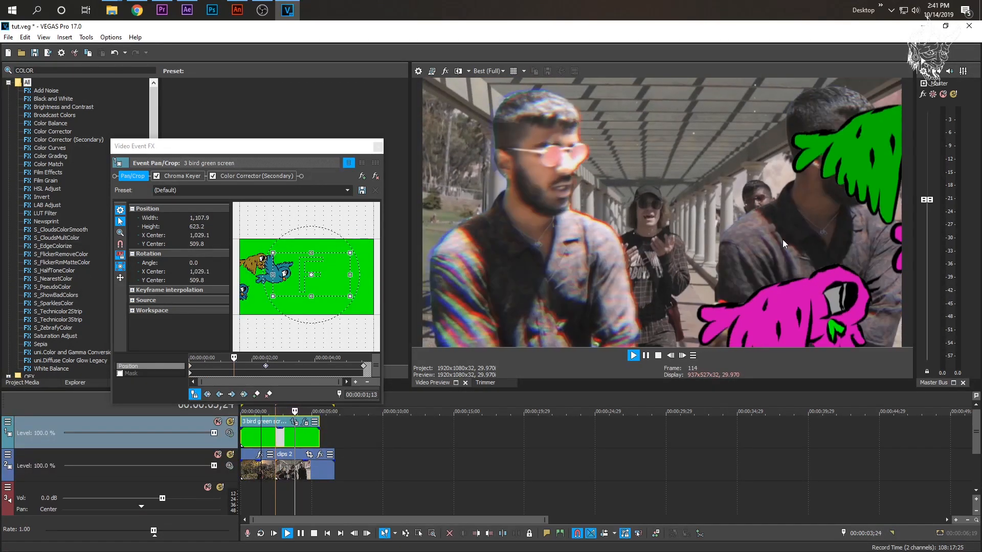
key(space)
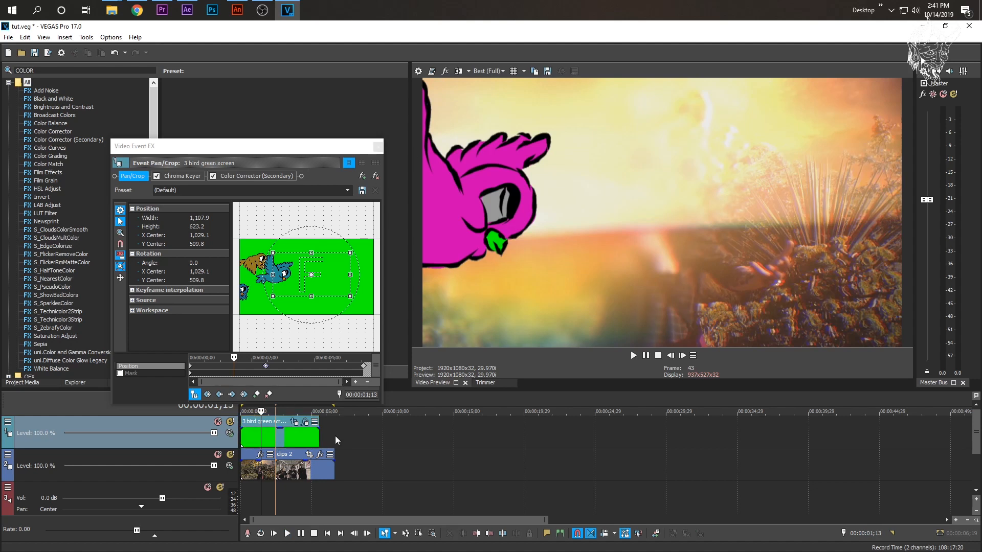
- Insert a new video track above the birds and copy the bird clip onto it at the timeline start
right_click(336, 436)
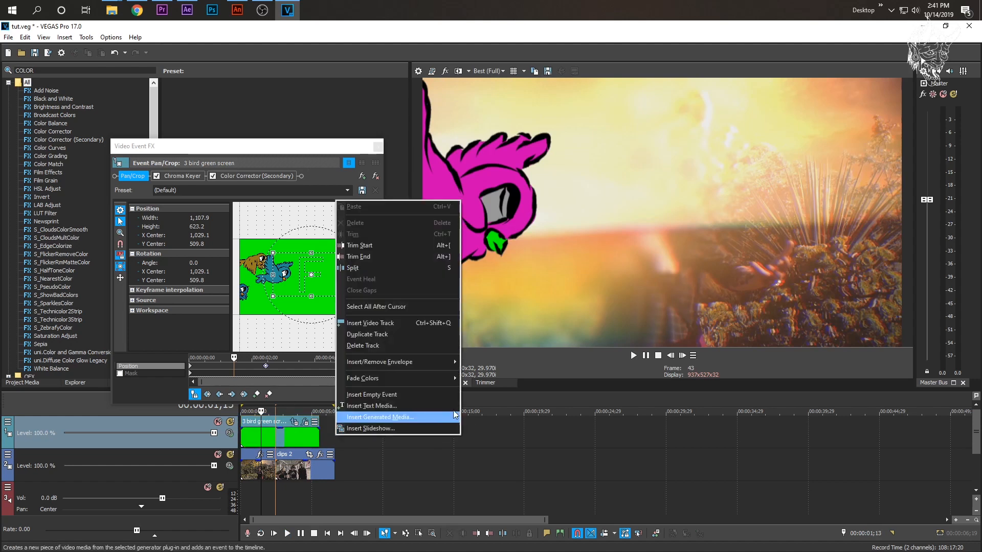
click(376, 322)
click(271, 470)
drag(273, 473, 293, 438)
- Disable Color Corrector (Secondary) on the original bird clip, view the 00:00:02;13 frame and close the effect window
click(263, 434)
click(213, 176)
click(276, 440)
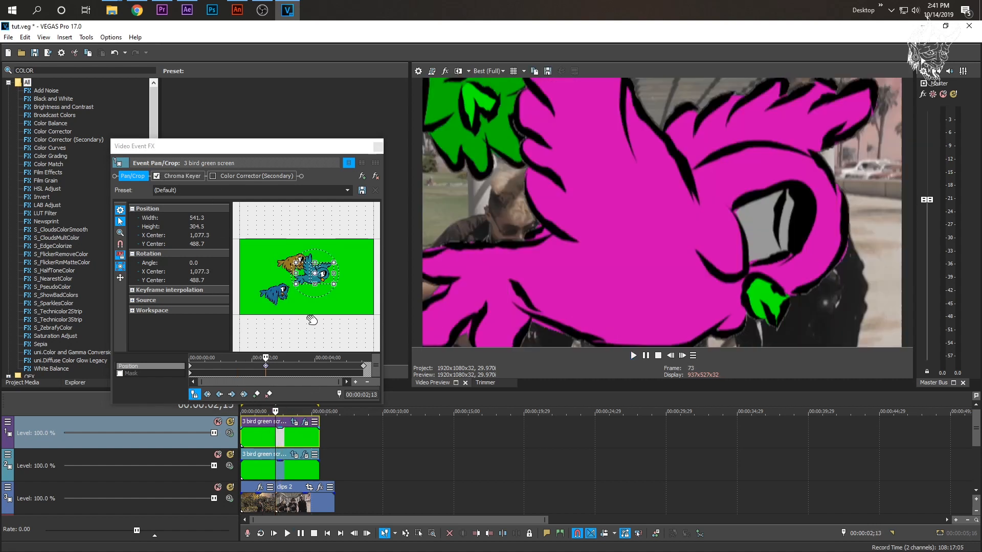
click(377, 147)
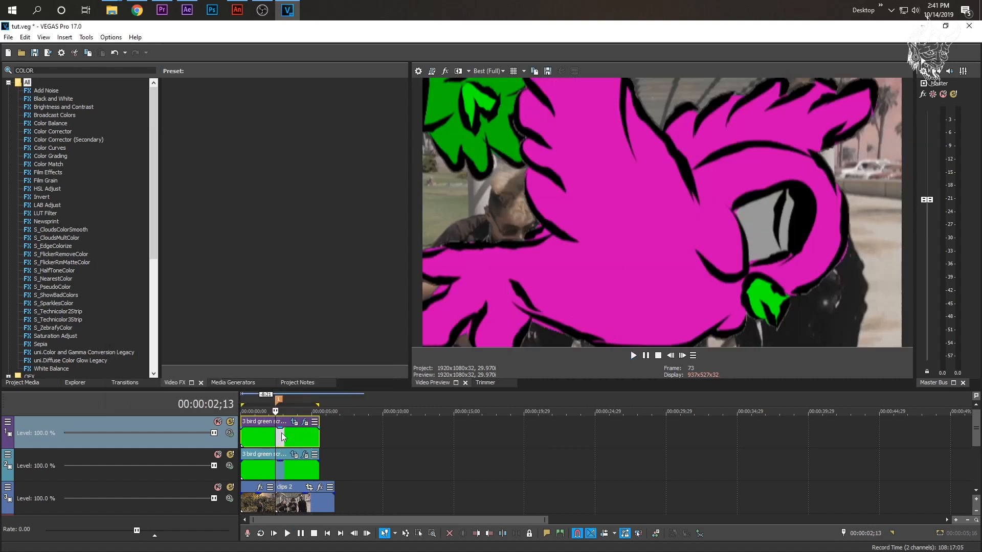
- Move the upper bird copy clear of the original clip to compare their colours, and return it to the timeline start
drag(281, 422, 260, 421)
click(407, 441)
click(270, 439)
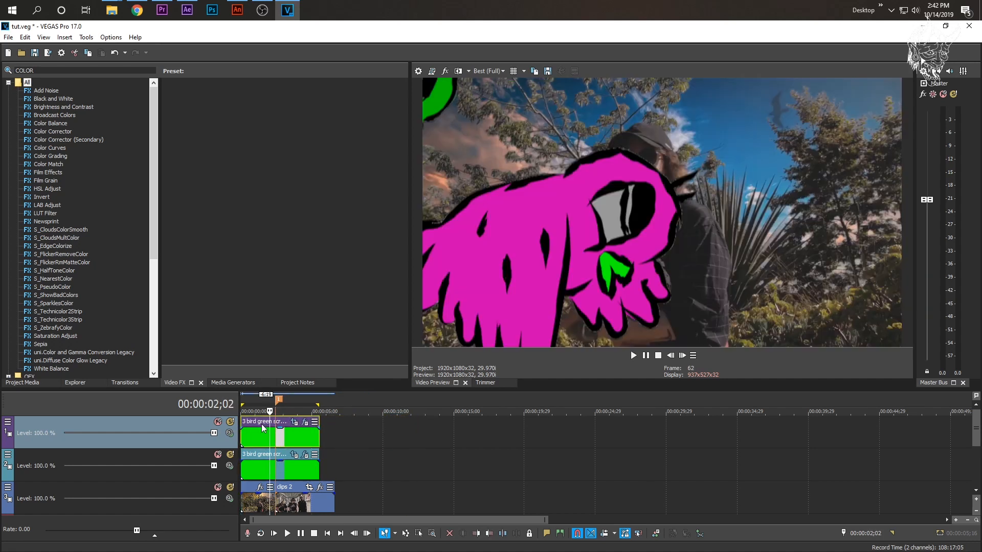
key(ctrl+z)
click(260, 474)
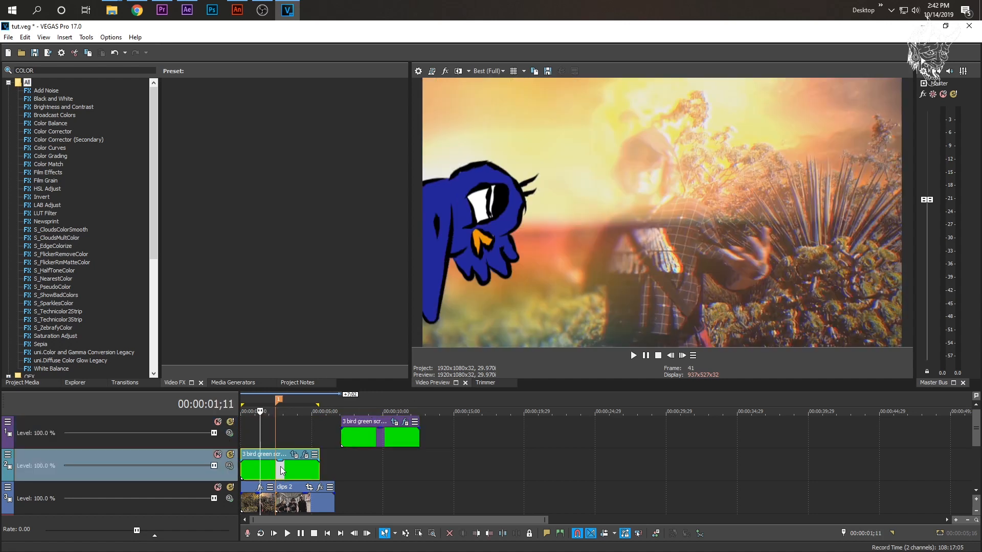
drag(369, 427, 269, 426)
click(266, 444)
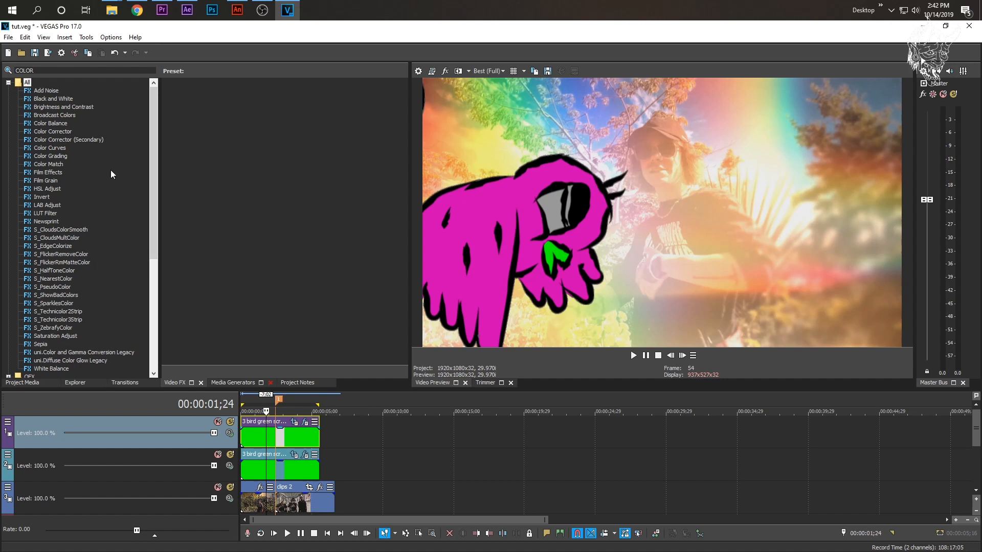
- Search the video effects for a flip effect and clear the search
drag(58, 71, 1, 71)
text(FLIP)
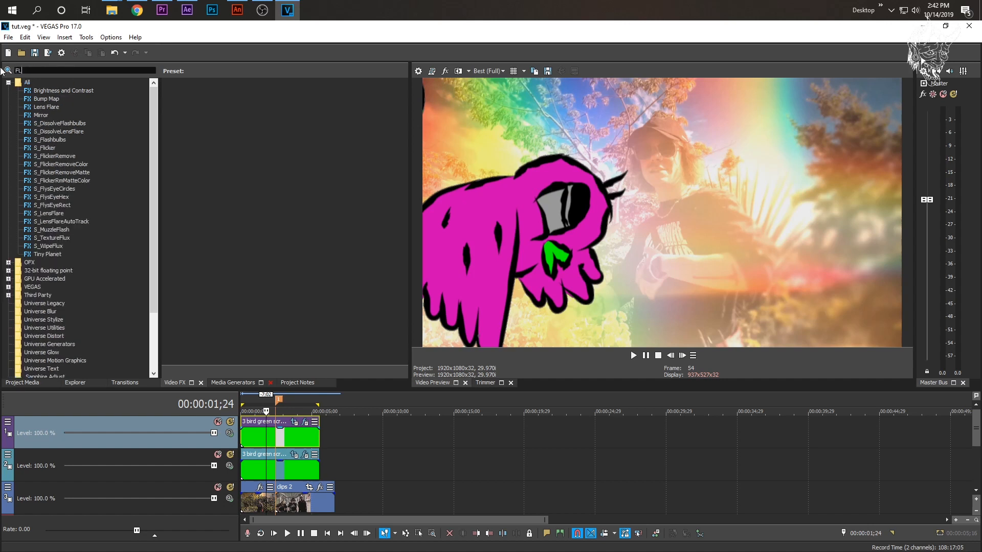
key(BackSpace)
key(BackSpace)
key(BackSpace)
key(BackSpace)
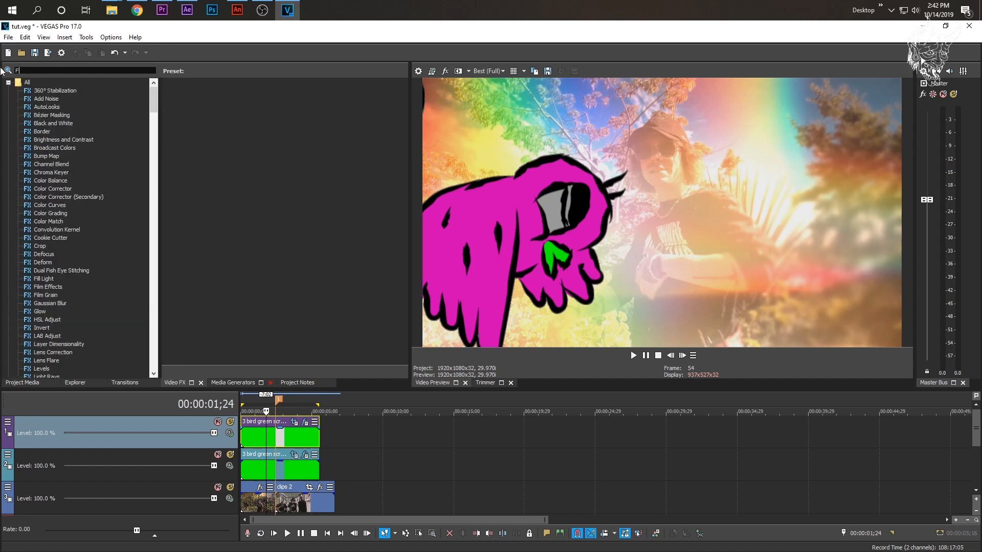
- Delete the 00:00:02;13 and end position keyframes from the upper bird copy's Event Pan/Crop
click(294, 422)
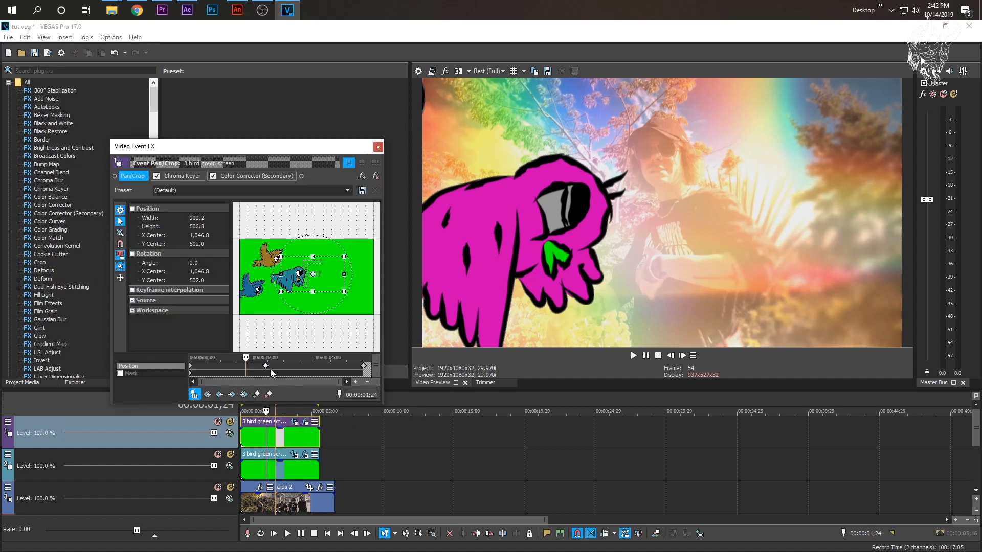
click(268, 365)
click(265, 366)
key(Delete)
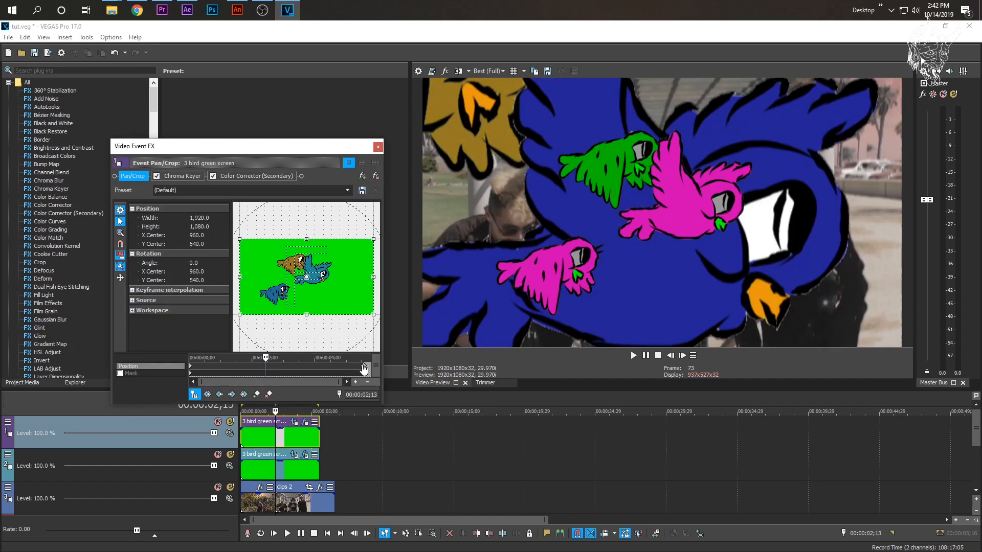
click(364, 368)
- Reset the upper bird copy's first pan/crop keyframe to the Default preset
click(191, 368)
click(347, 190)
click(311, 207)
click(347, 190)
click(326, 197)
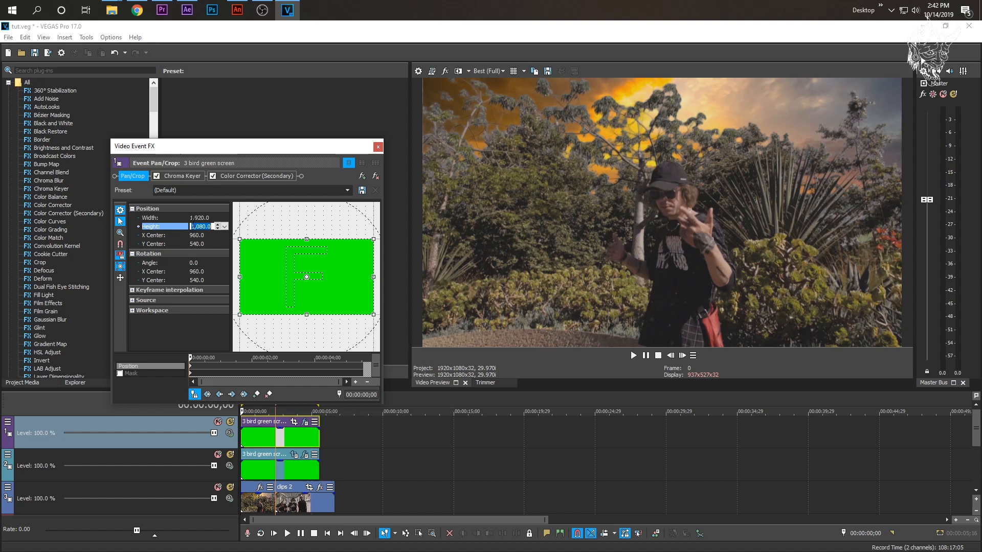
- Set the upper copy's pan/crop width to -1,920 at the clip start and preview the flipped birds
click(194, 221)
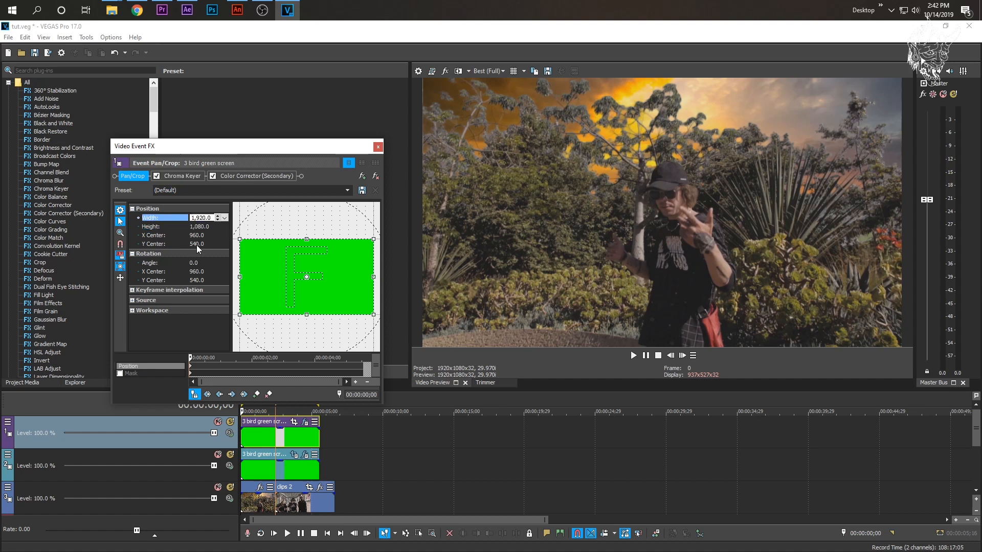
key(Return)
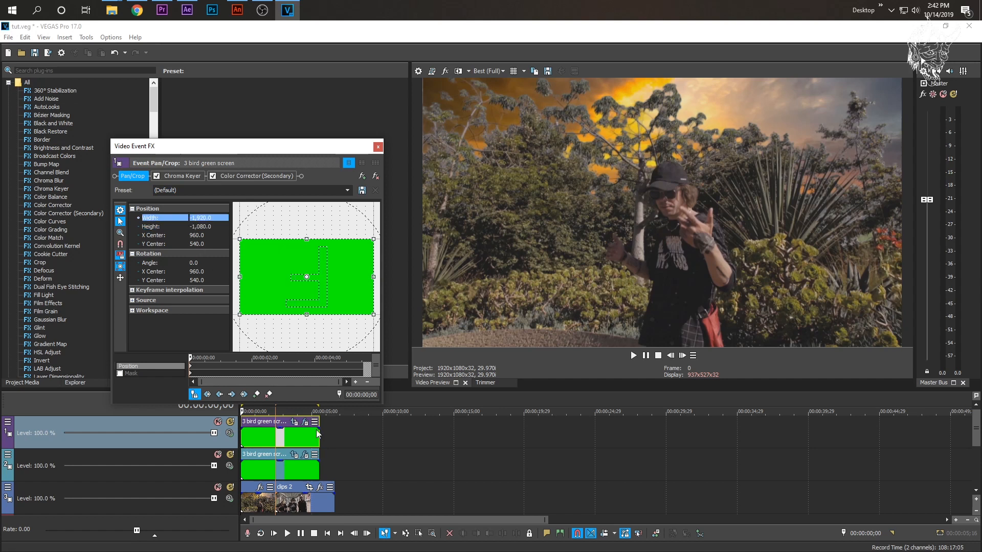
key(space)
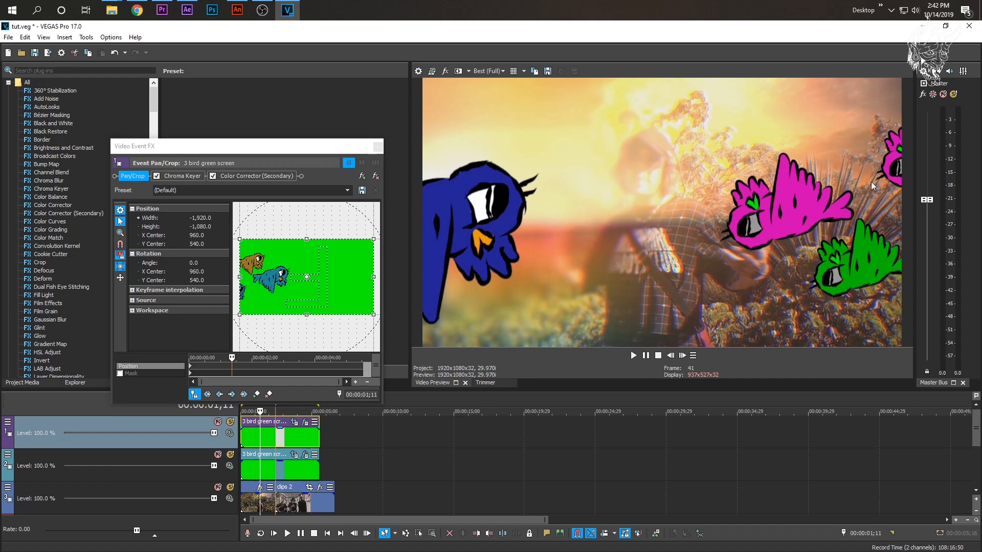
key(space)
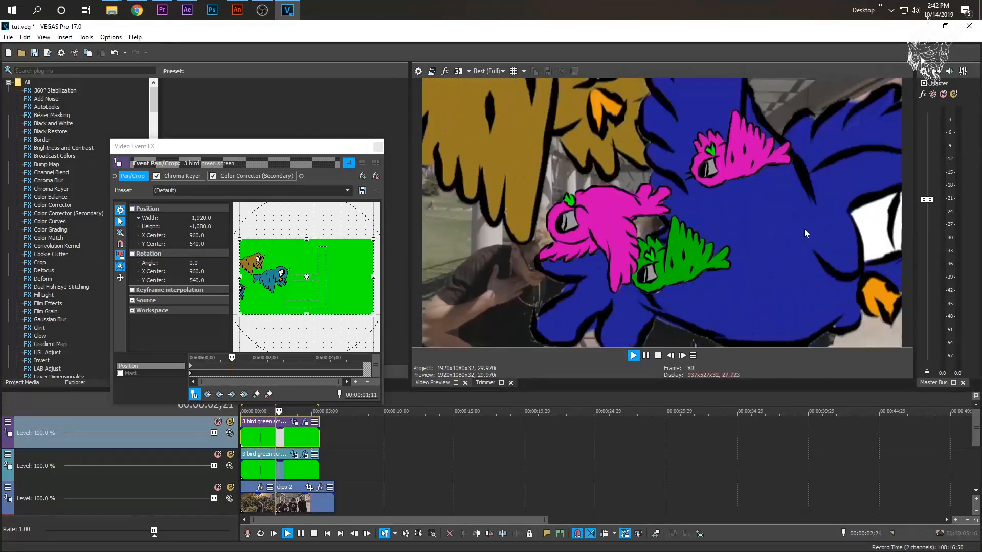
key(space)
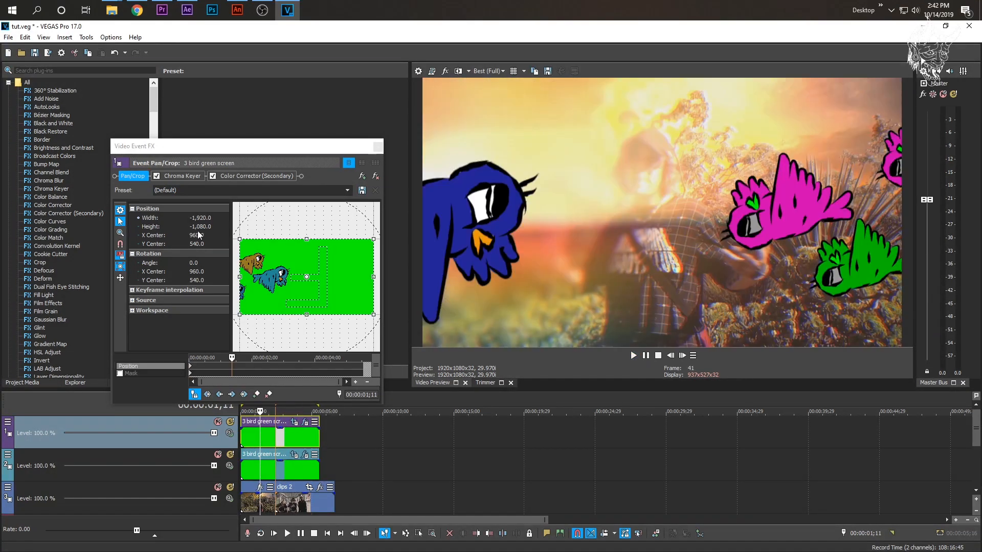
- Set the upper copy's pan/crop height to 1,080 at 00:00:01;11
double_click(197, 227)
click(194, 226)
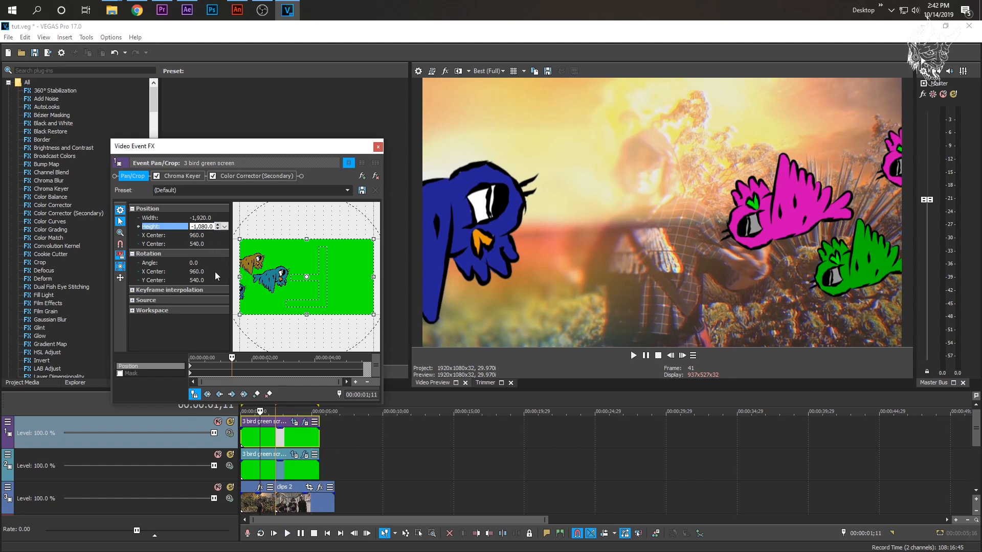
key(BackSpace)
key(Return)
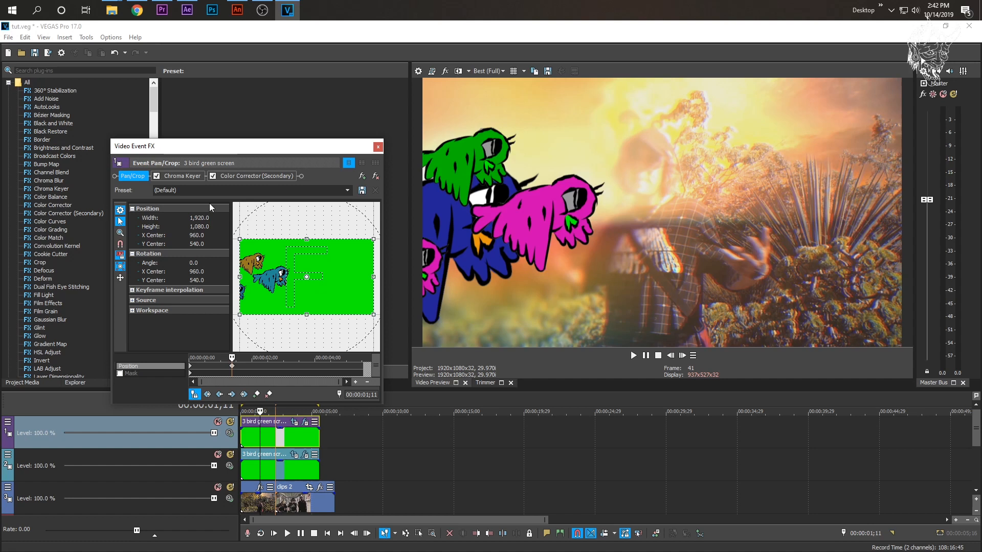
- With the aspect ratio unlocked, set only the pan/crop width to -1,920 at 00:00:01;11 and play the birds from the start
double_click(197, 217)
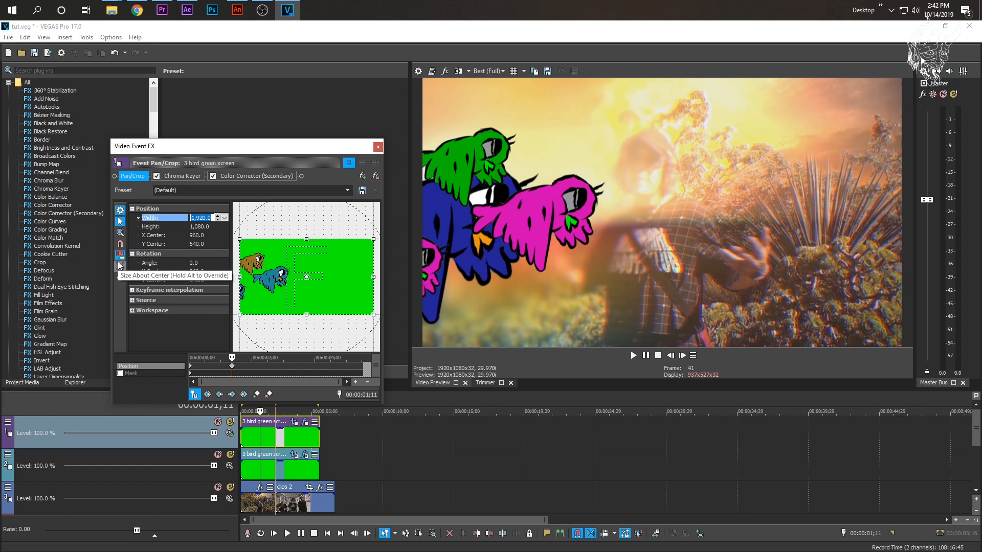
click(192, 226)
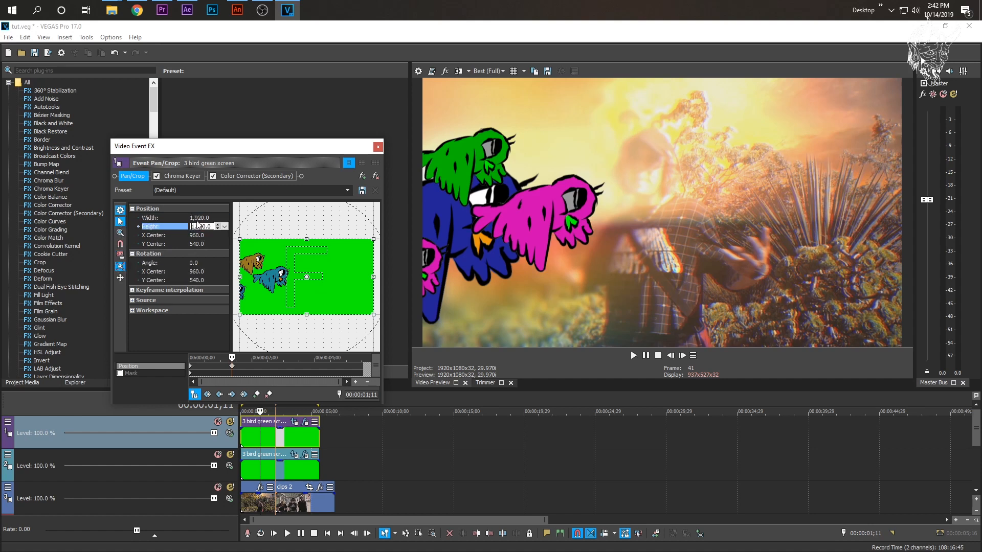
click(193, 217)
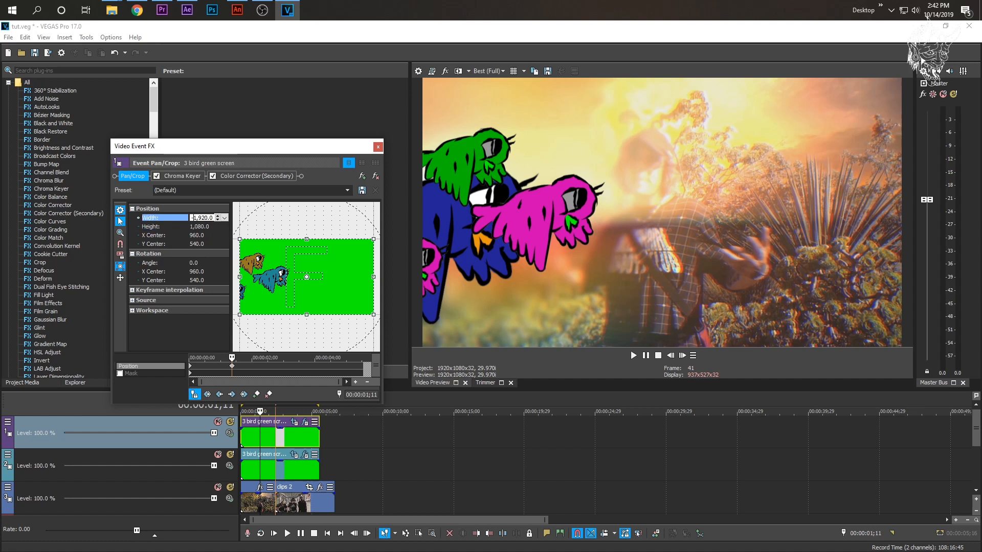
text(-)
key(Return)
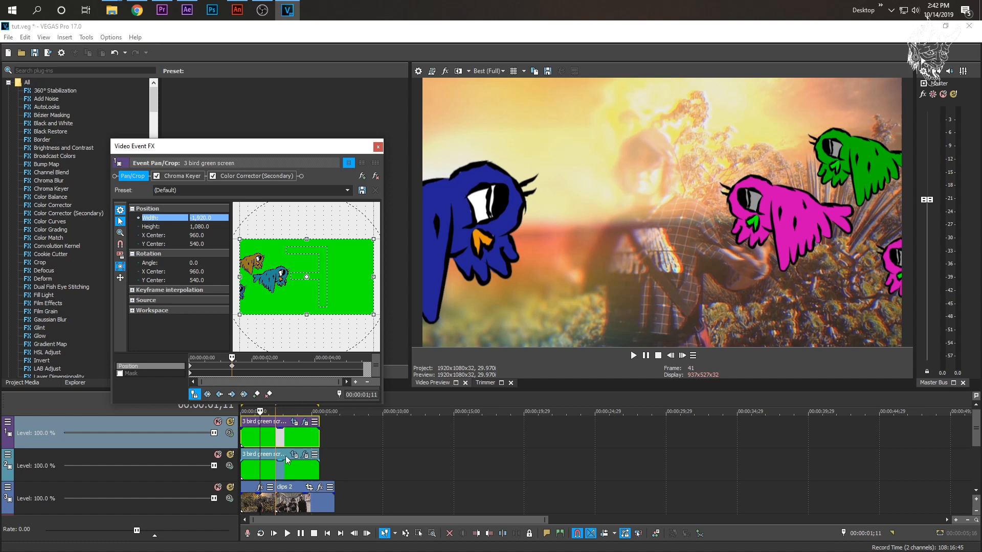
click(244, 436)
key(space)
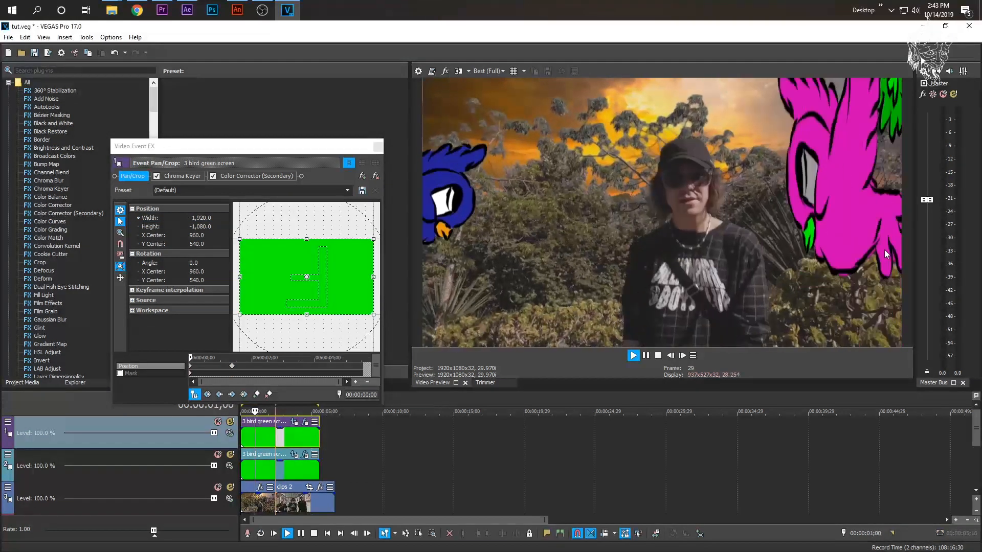
- Set the upper copy's pan/crop height to 1,080 at the clip start and play the birds from the start
key(space)
click(193, 367)
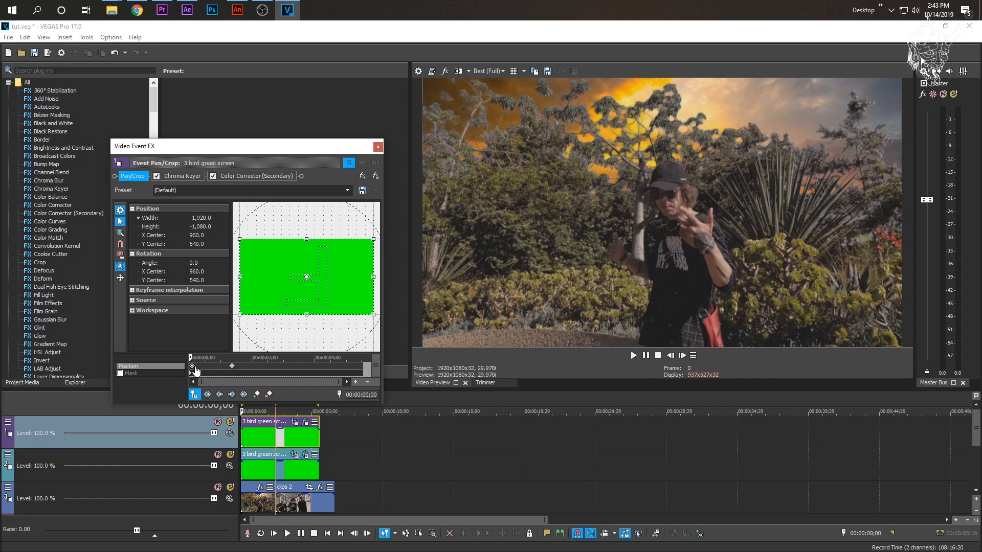
drag(218, 367, 233, 367)
click(232, 367)
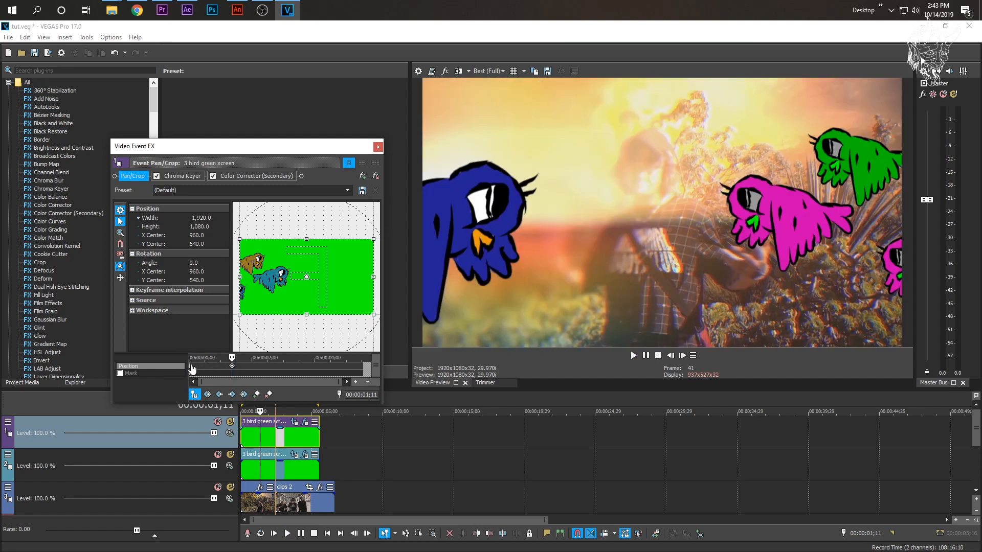
click(191, 365)
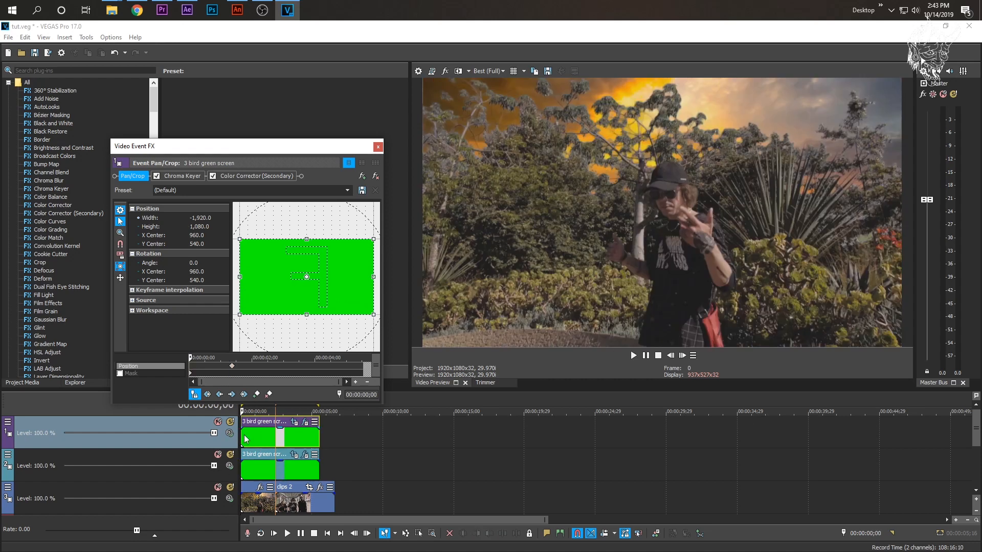
click(244, 435)
key(space)
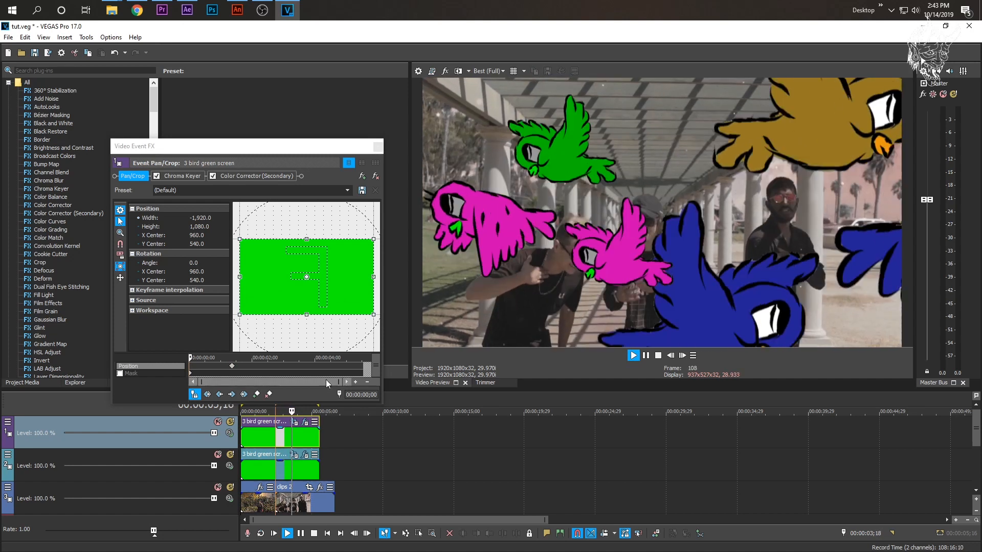
key(space)
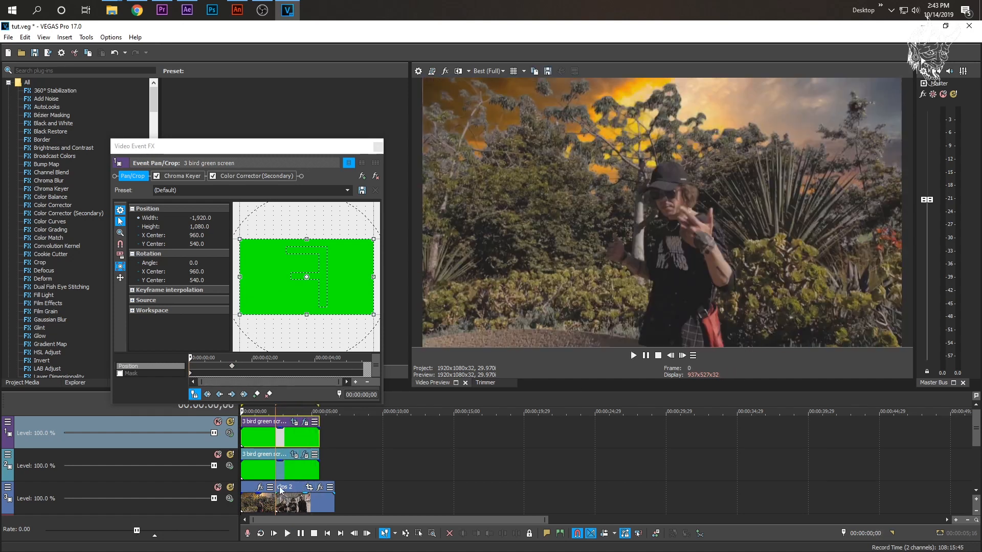
- Rotate the upper copy's pan/crop frame to 31.2° at 00:00:02;03, center it at about 923.3, 613.3, and preview the birds
click(271, 443)
drag(348, 231, 380, 253)
mouse_move(324, 279)
mouse_down()
mouse_move(313, 285)
mouse_move(321, 285)
mouse_up()
click(251, 442)
key(space)
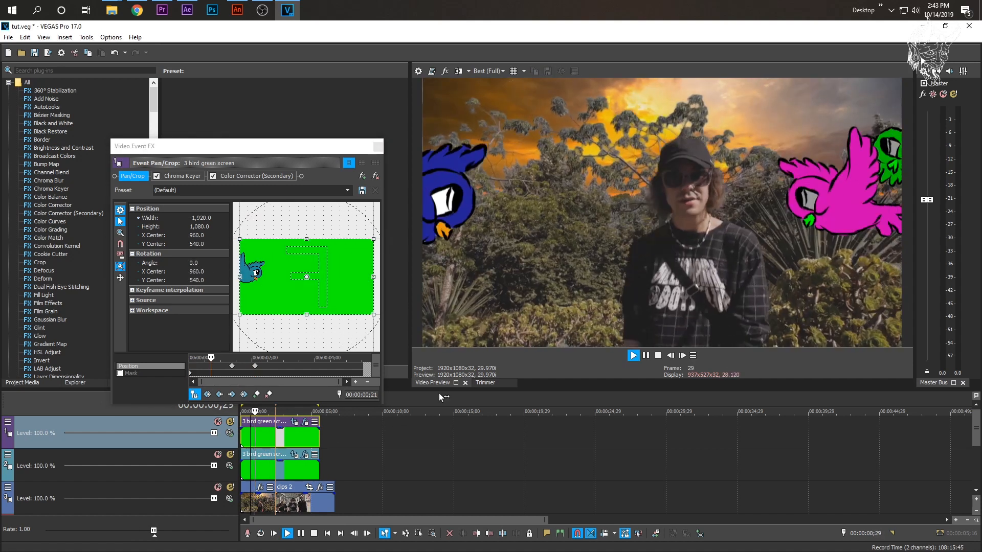
key(space)
- Delete the upper copy's pan/crop keyframes at 00:00:01;11 and 00:00:02;03 and play the birds from the start
click(236, 364)
click(259, 367)
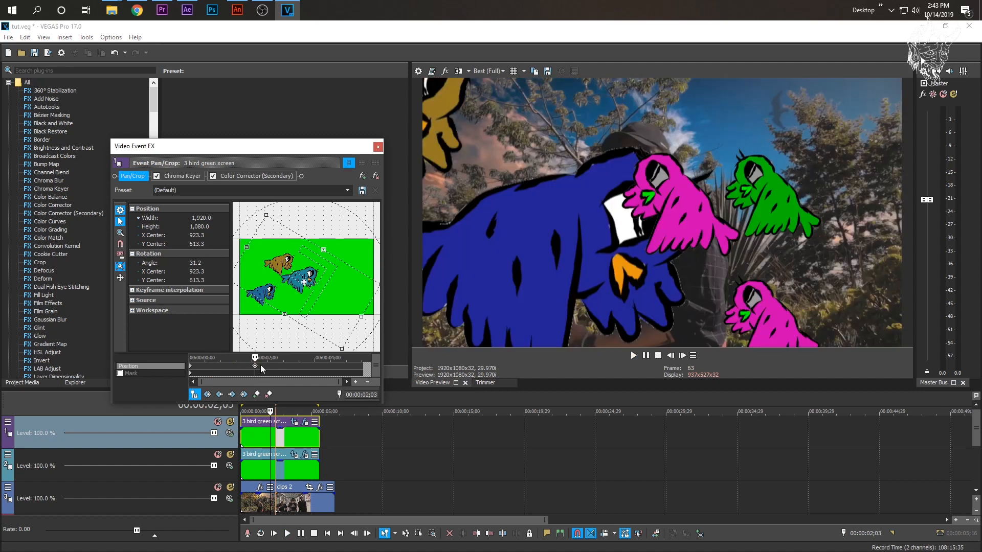
click(192, 368)
click(243, 441)
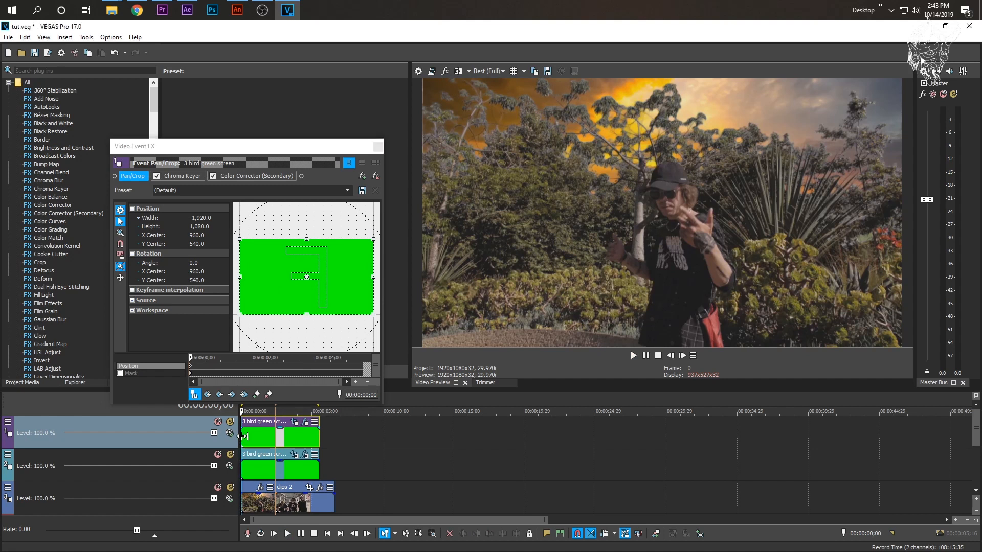
key(space)
key(space)
- At the clip start, rotate the upper copy's pan/crop frame to -24.6°, center it at about 674, 276, and play the result
drag(356, 219, 375, 244)
click(249, 436)
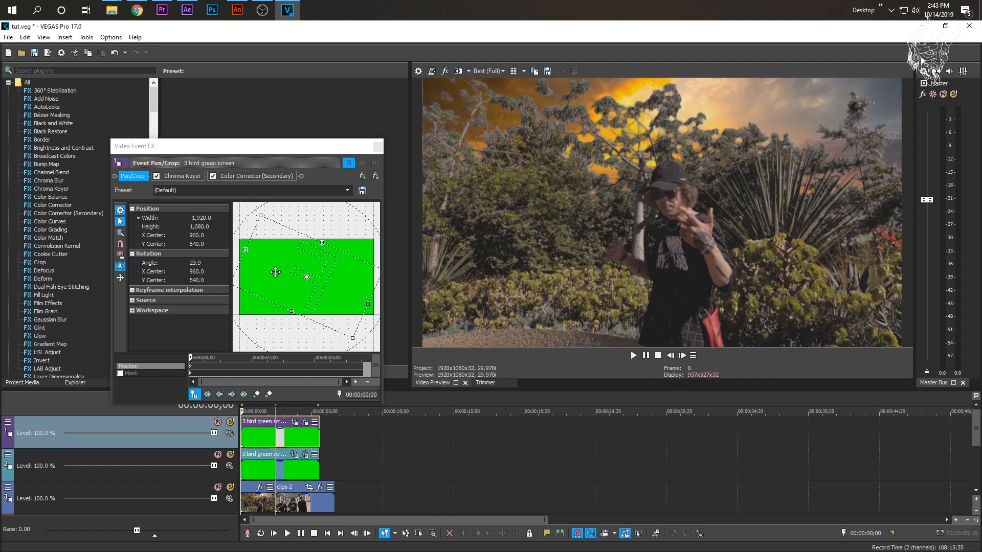
drag(244, 224, 224, 289)
drag(305, 294, 285, 277)
click(246, 444)
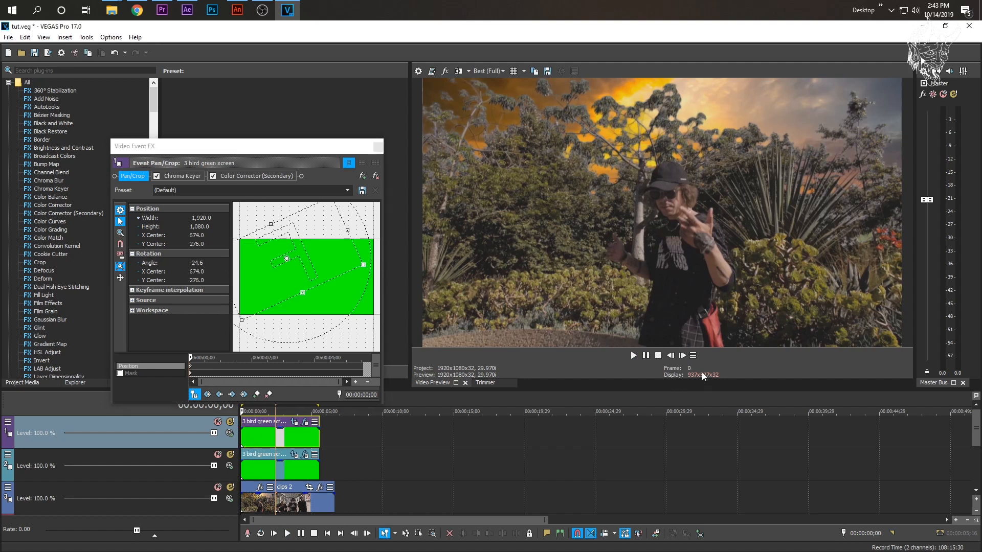
click(633, 355)
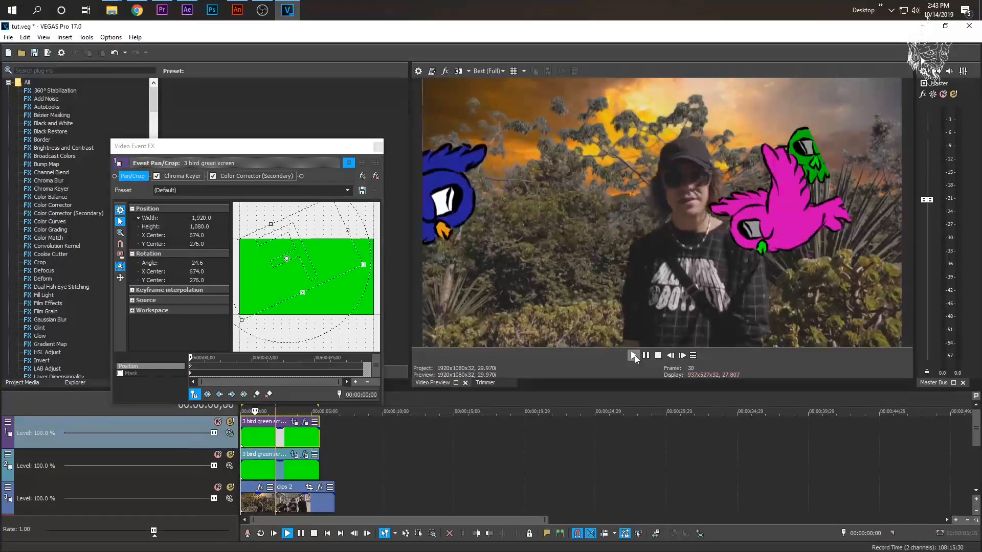
- Move the center of the upper copy's pan/crop frame to about 1,143.3, 298 and preview the birds
drag(303, 268, 335, 270)
click(633, 356)
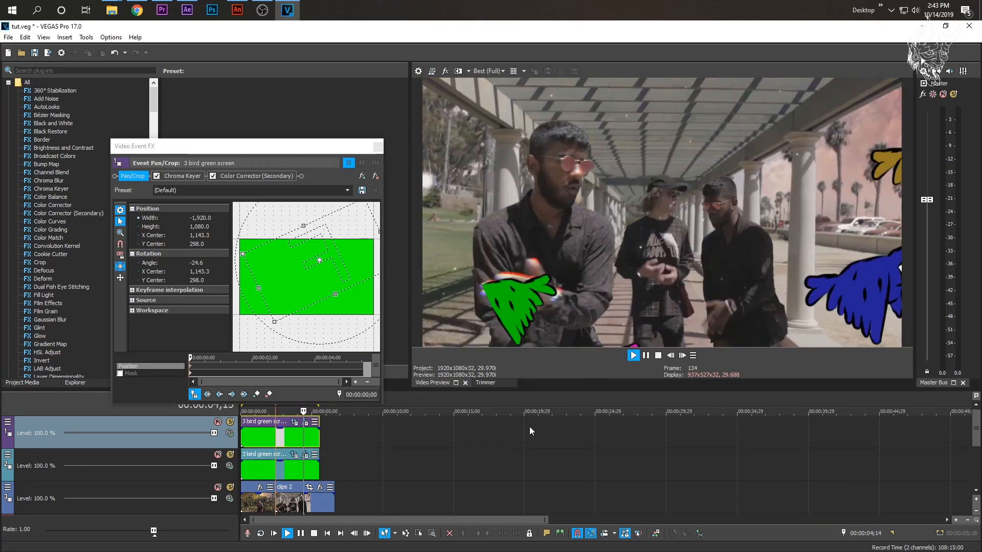
key(space)
- Resize the pan/crop frame to about -1,546.7 by 863.8, center it at about 1,018.7, 371.3, preview the birds and close the effect window
drag(274, 322, 283, 309)
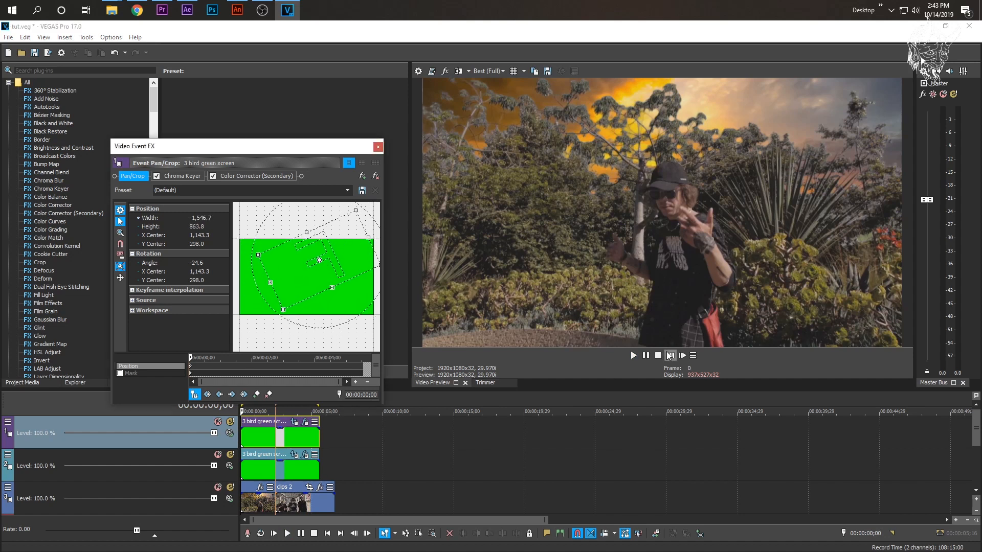
drag(315, 262, 307, 267)
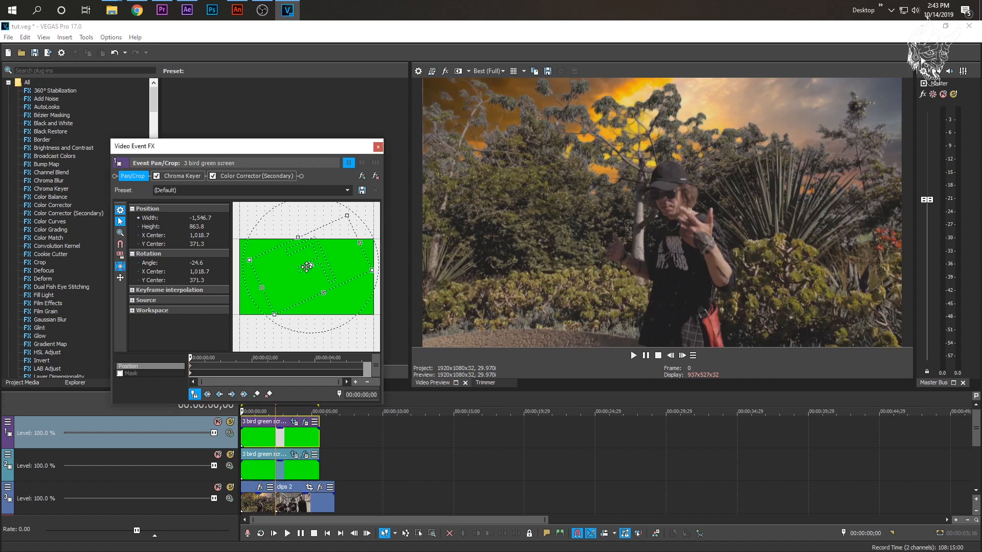
click(634, 356)
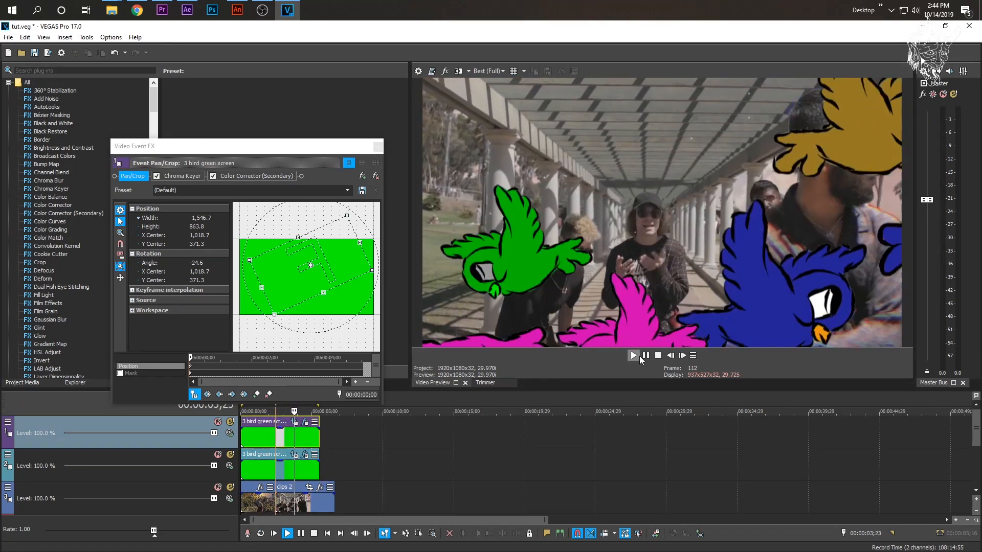
key(space)
key(space)
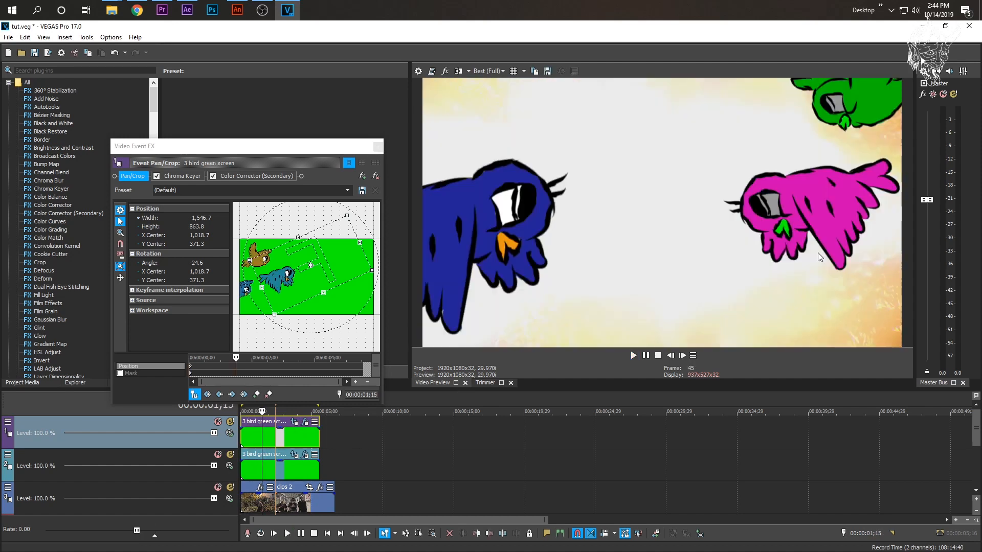
click(377, 147)
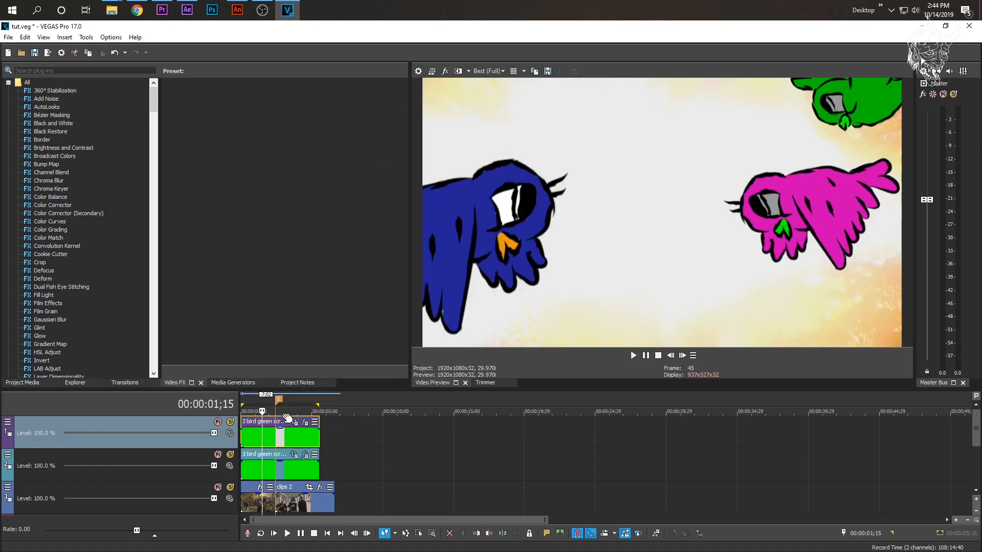